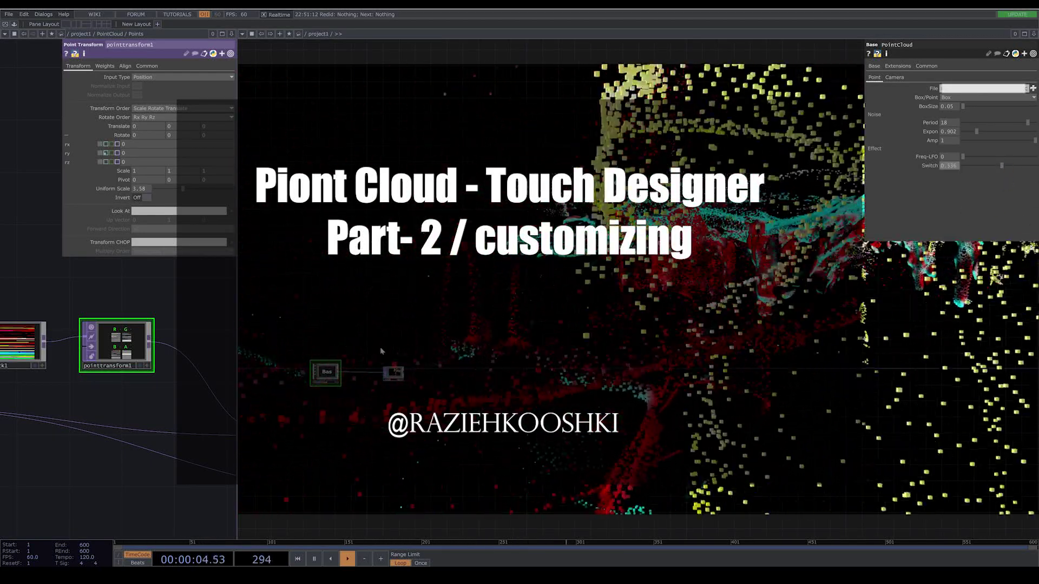
Drive pointtransform1's Y rotation with absTime.seconds*5, set its Uniform Scale to about 2.44 and show only its non-default parameters
click(107, 153)
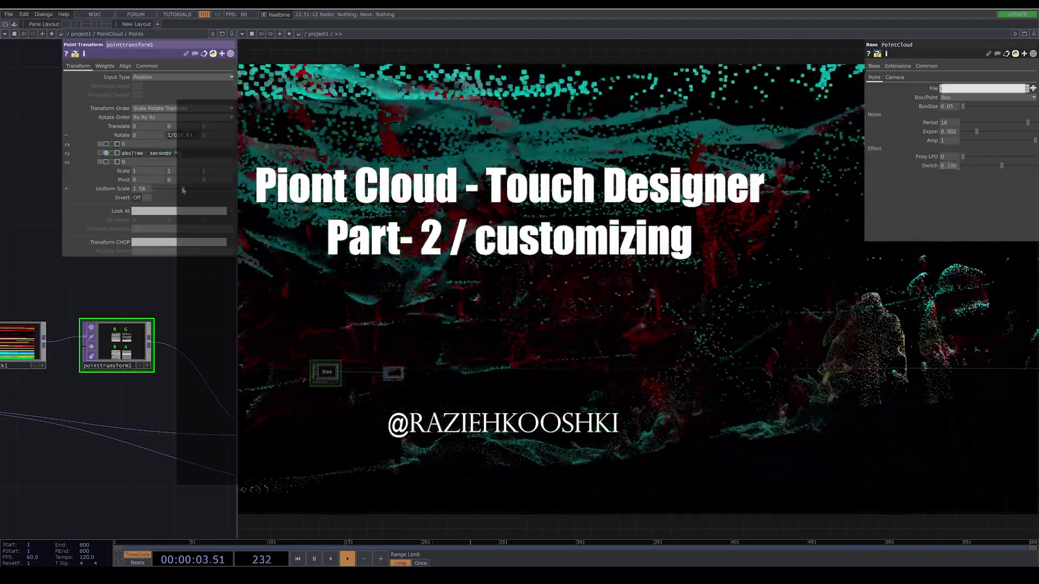
mouse_move(183, 189)
mouse_down()
mouse_move(159, 189)
mouse_move(170, 187)
mouse_up()
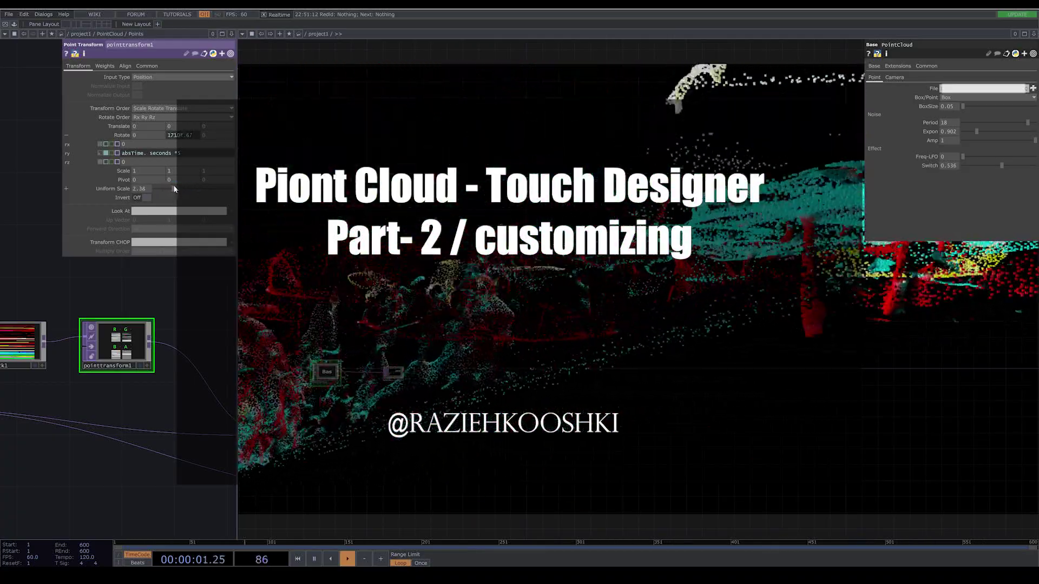
click(230, 53)
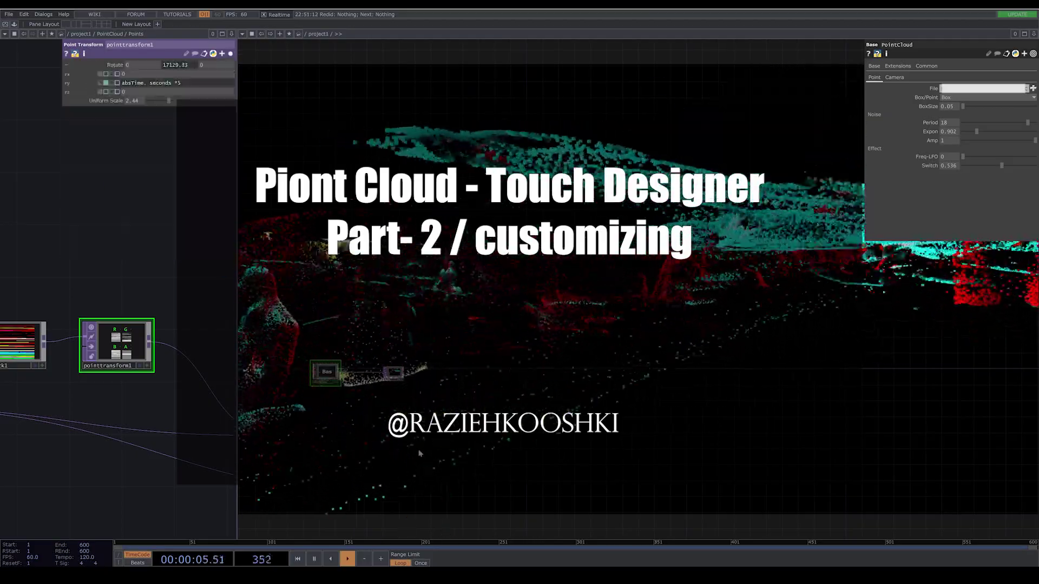
click(1033, 54)
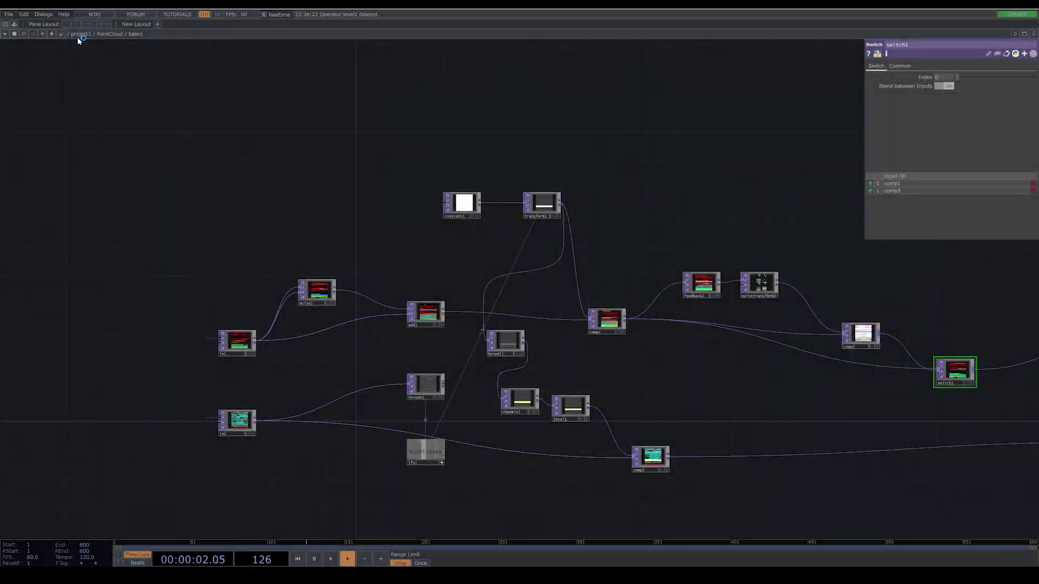
Go up to the PointCloud network and split the workspace into two side-by-side network panes, with the first one wider
click(104, 34)
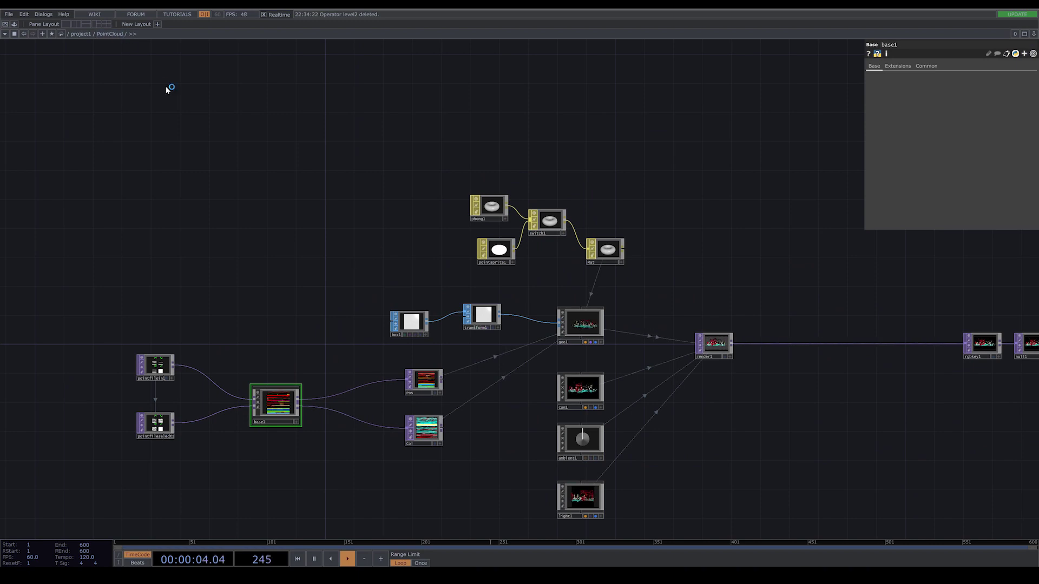
click(77, 25)
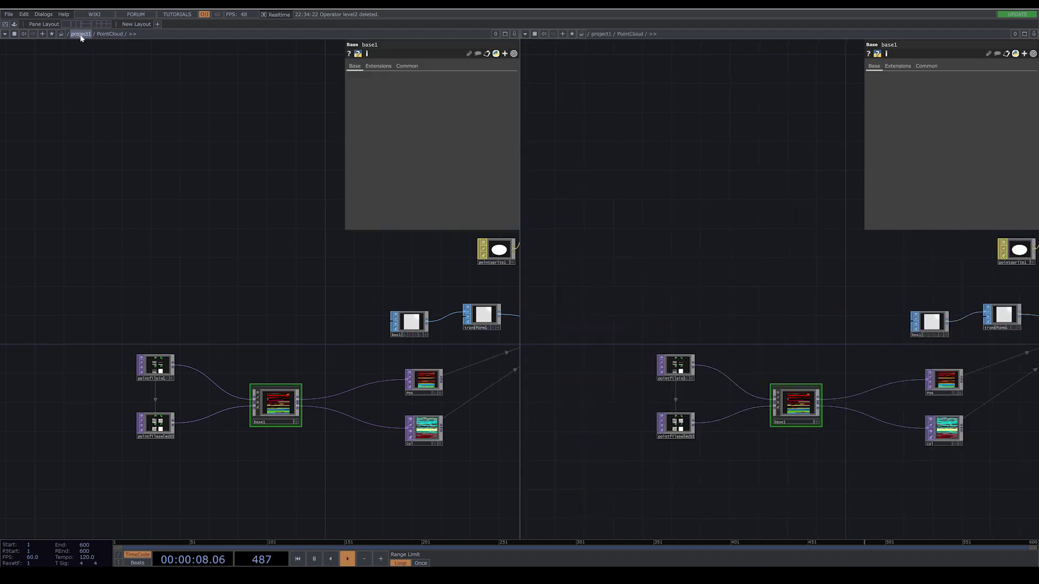
drag(635, 208, 645, 209)
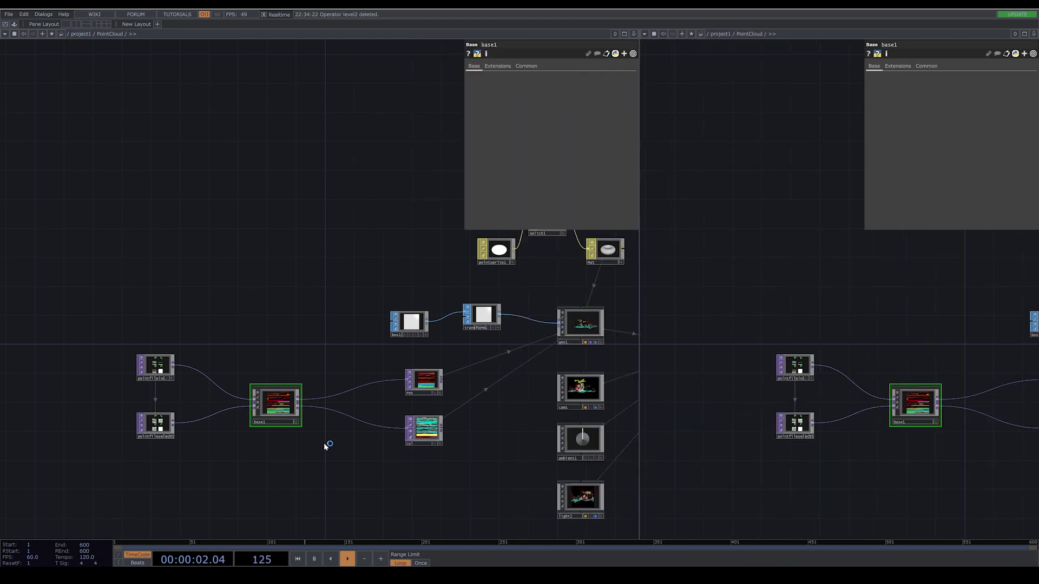
Check the network inside base1, rename that component to Points and enlarge the second network pane
double_click(279, 399)
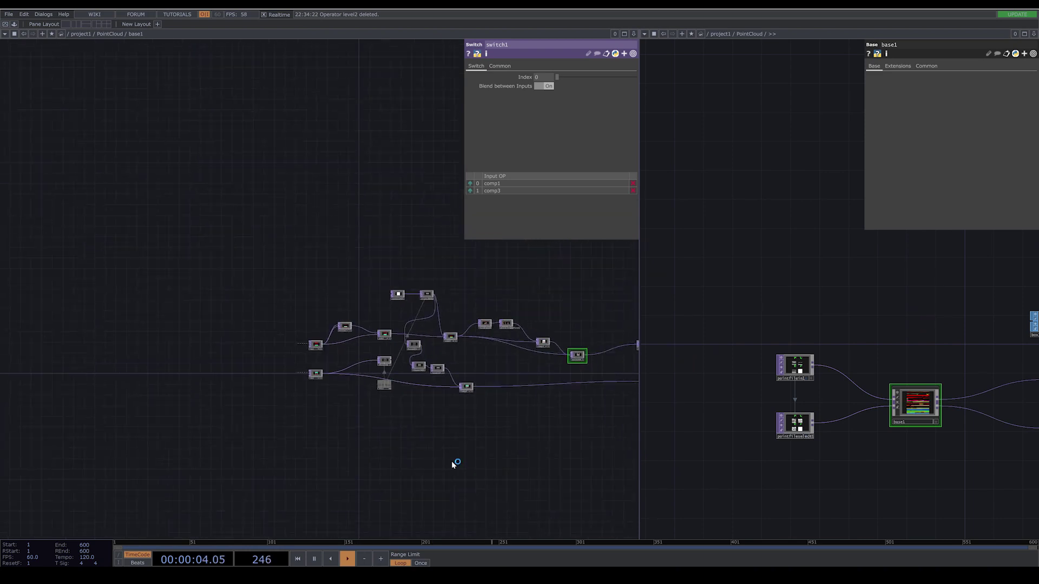
click(23, 34)
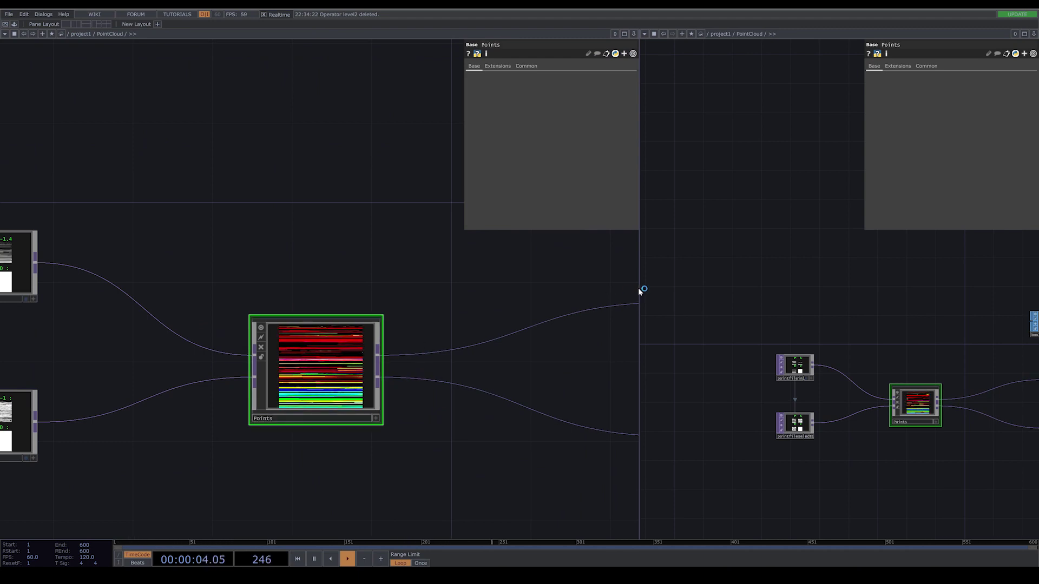
drag(494, 294, 499, 295)
Add an Out TOP connected after null1 in the PointCloud network, working in the second pane
scroll(604, 339, down, 5)
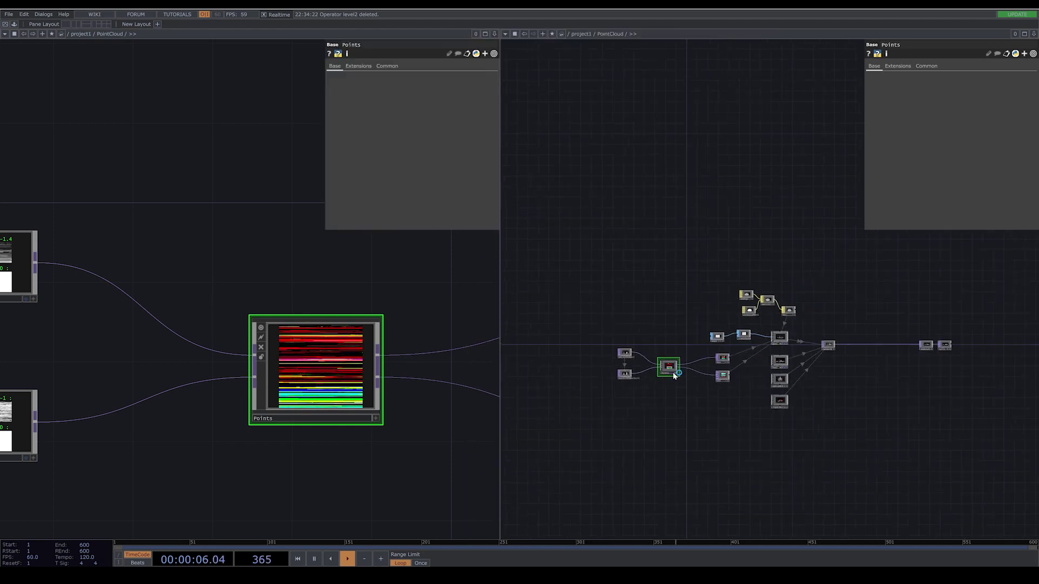
click(593, 34)
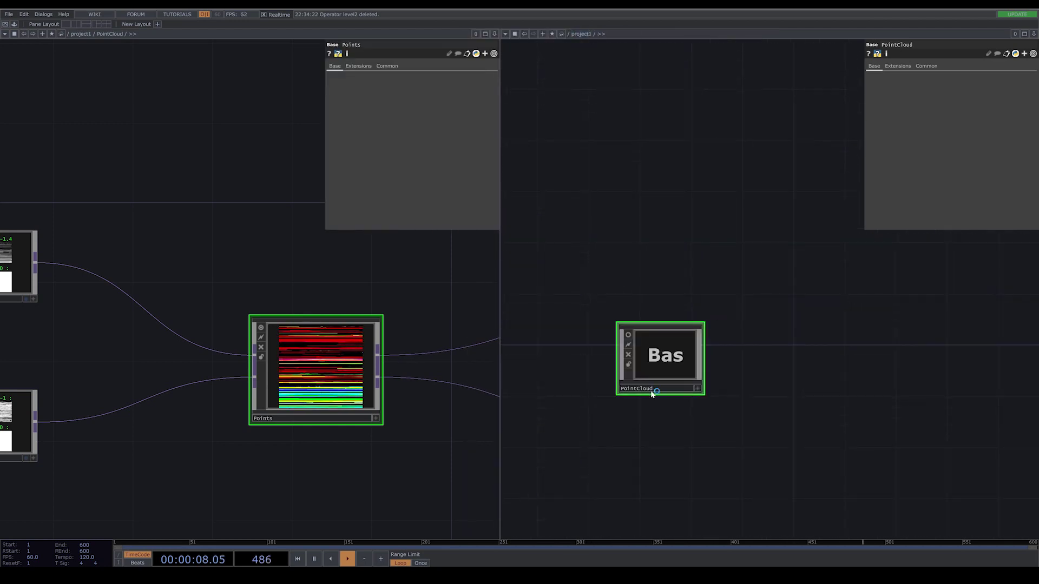
scroll(666, 387, up, 2)
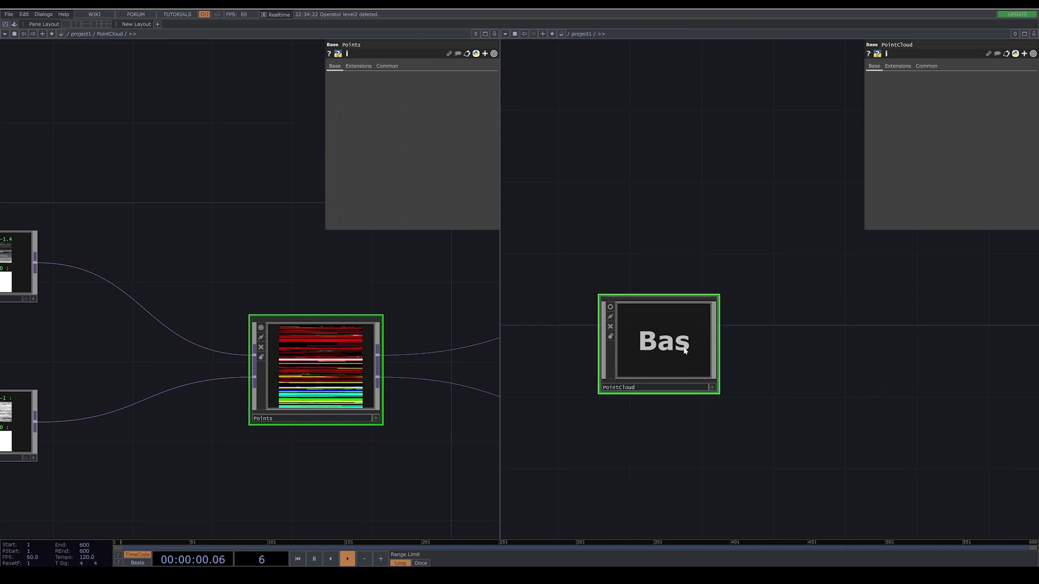
scroll(686, 350, up, 3)
scroll(877, 379, up, 6)
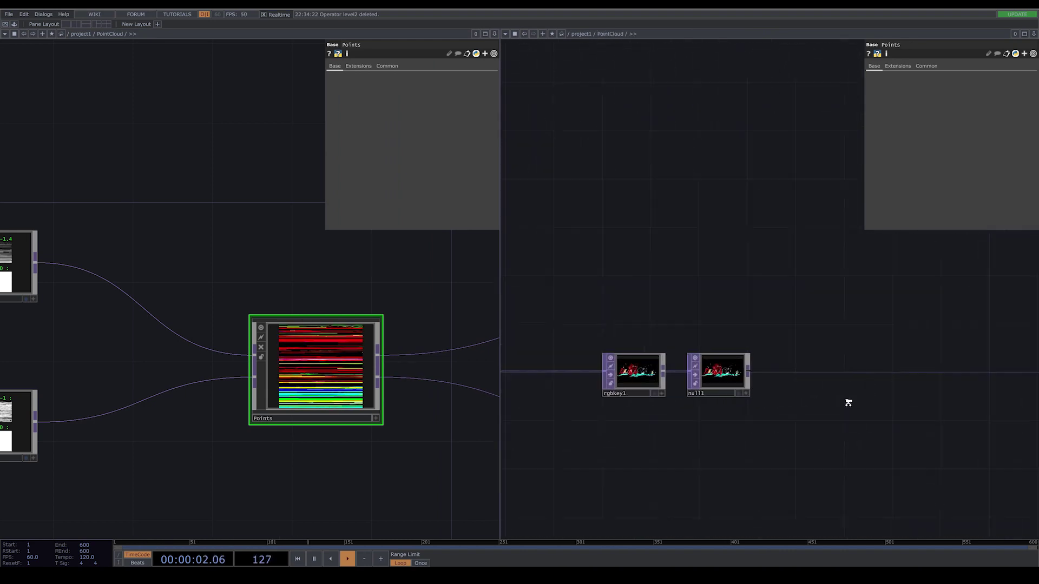
right_click(726, 374)
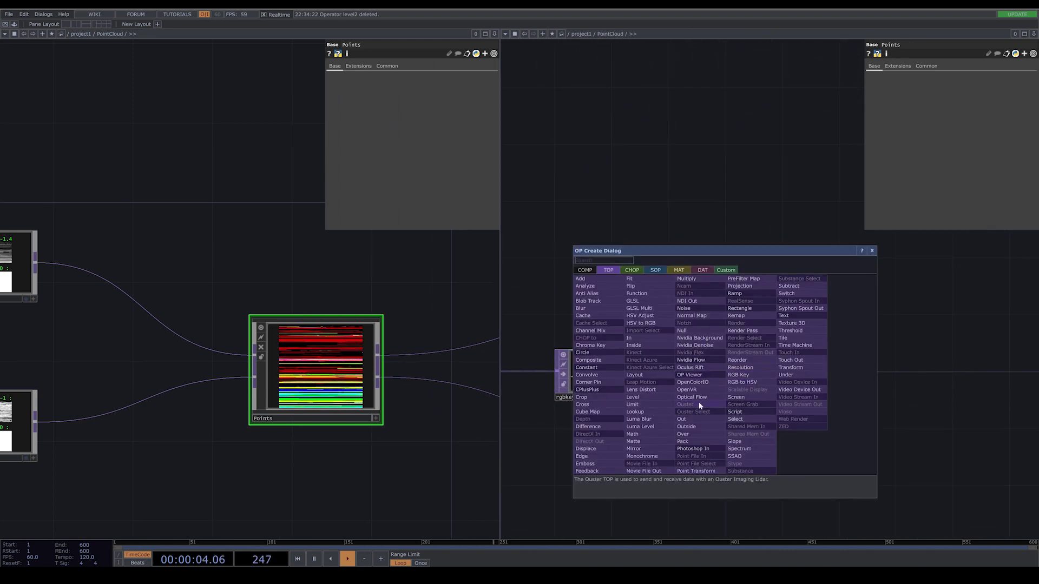
click(701, 420)
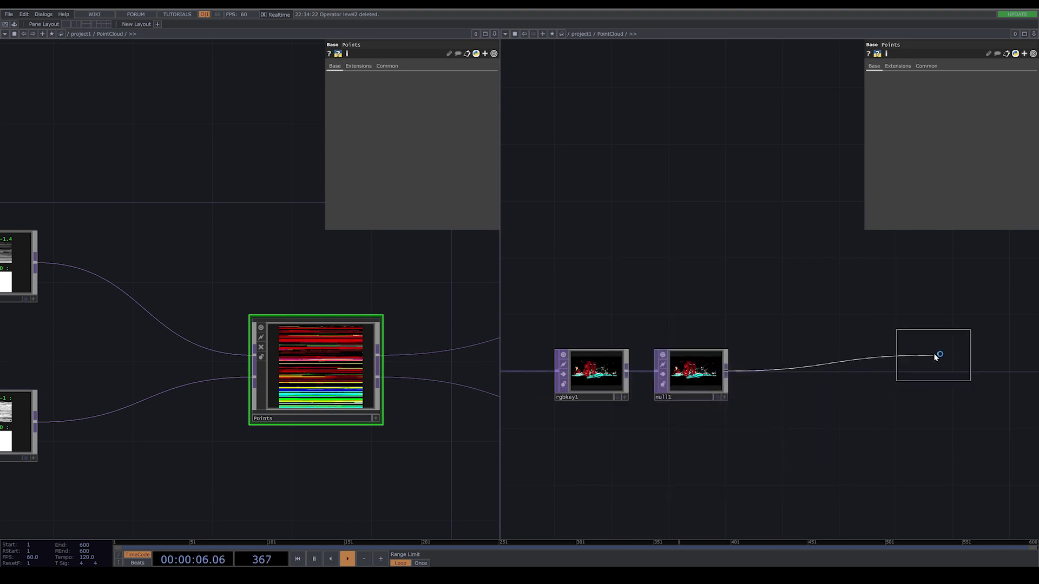
click(932, 372)
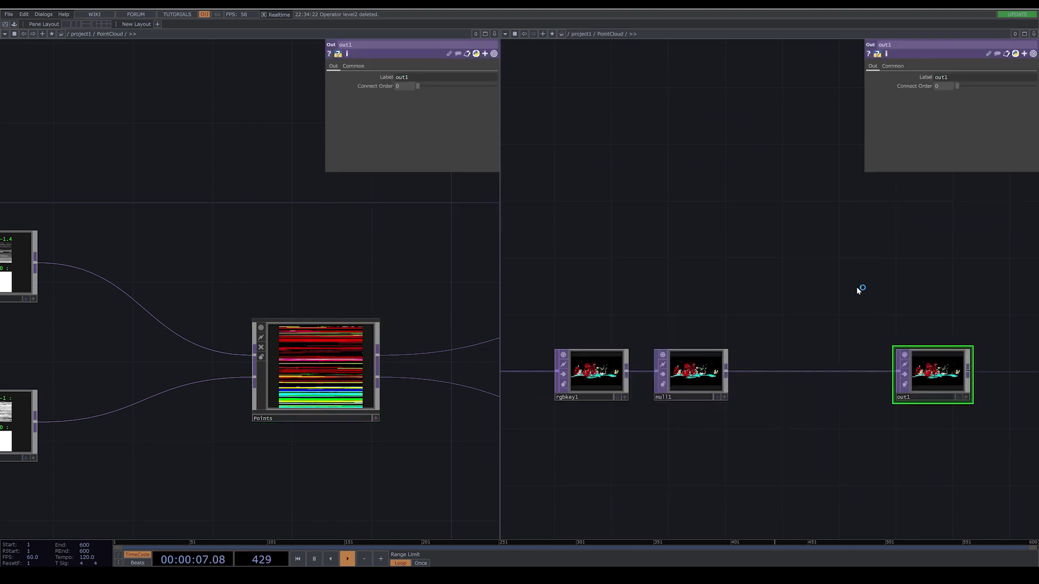
Connect a Null TOP to PointCloud's output in project1 and display it as the network background
click(524, 34)
right_click(716, 342)
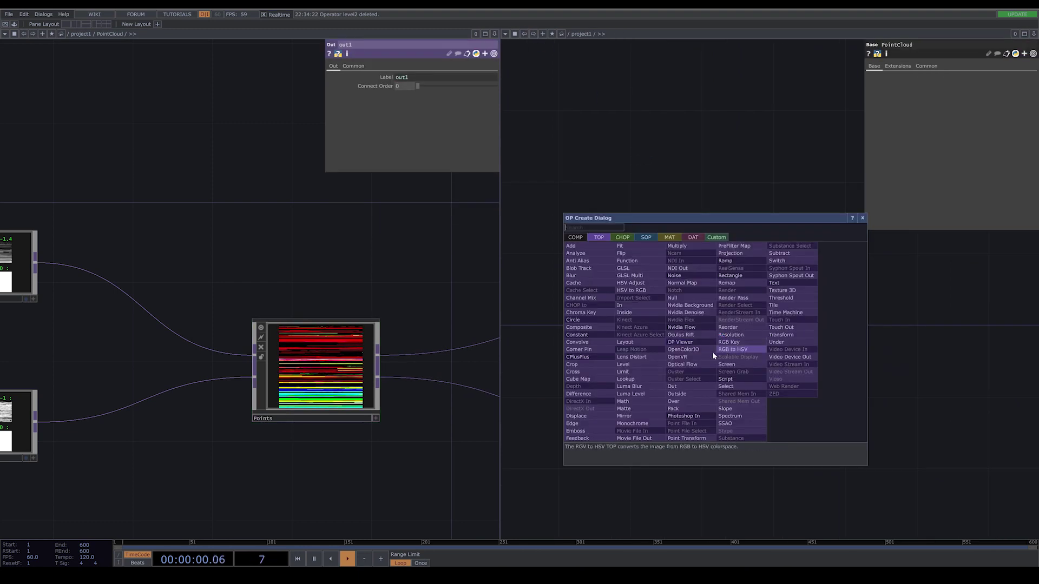
click(681, 302)
click(963, 347)
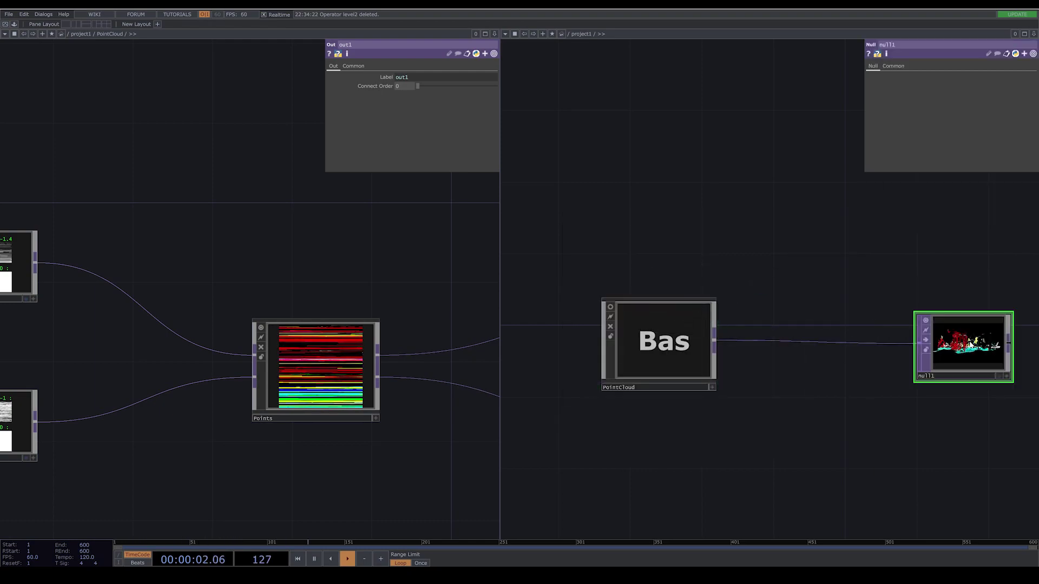
click(999, 377)
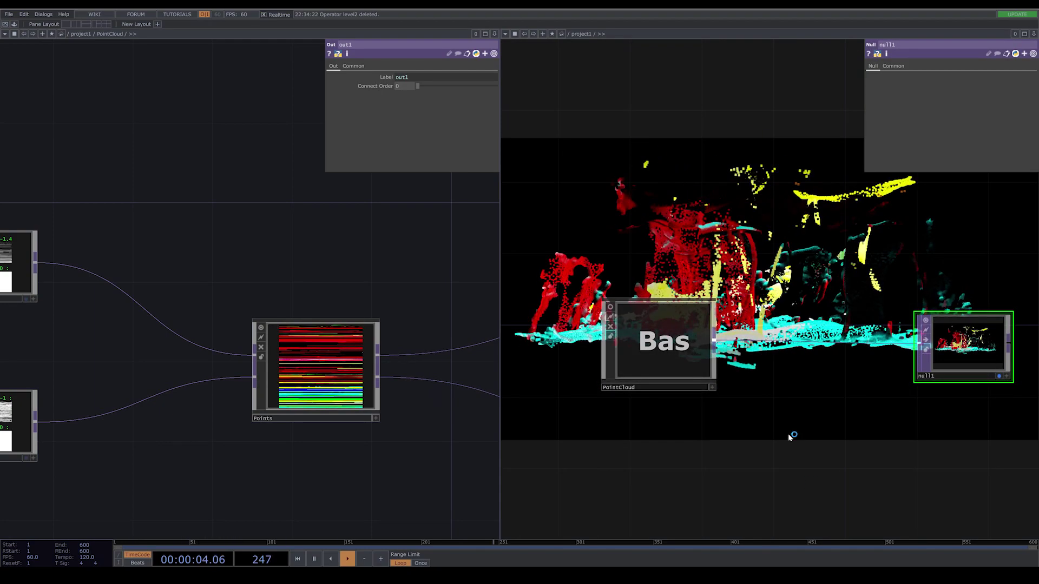
Open the Component Editor for the PointCloud base and add a custom parameter page named Point
scroll(793, 431, down, 3)
drag(793, 458, 747, 507)
click(655, 411)
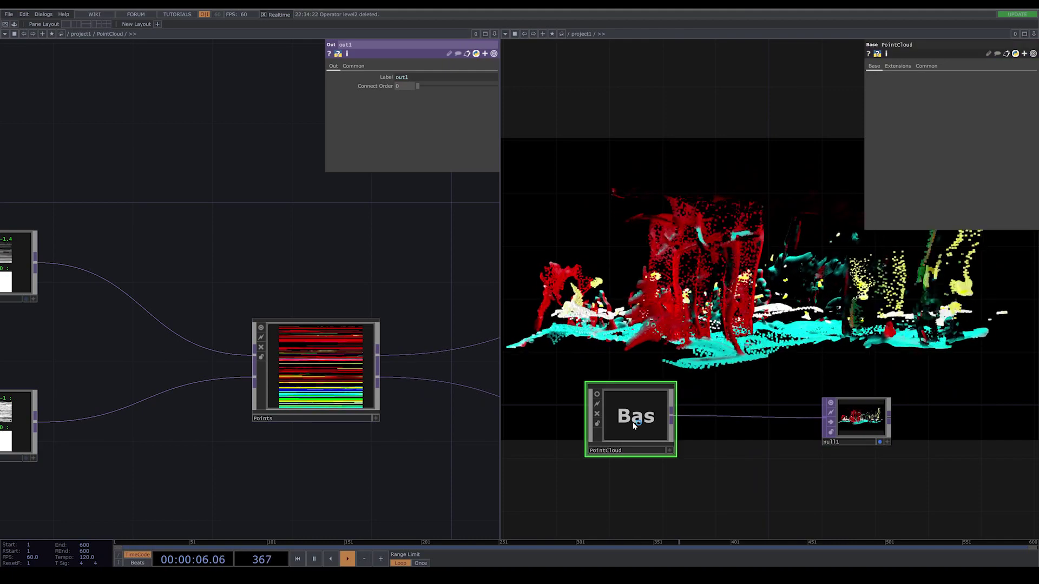
drag(711, 446, 705, 375)
scroll(652, 358, up, 5)
drag(728, 494, 813, 479)
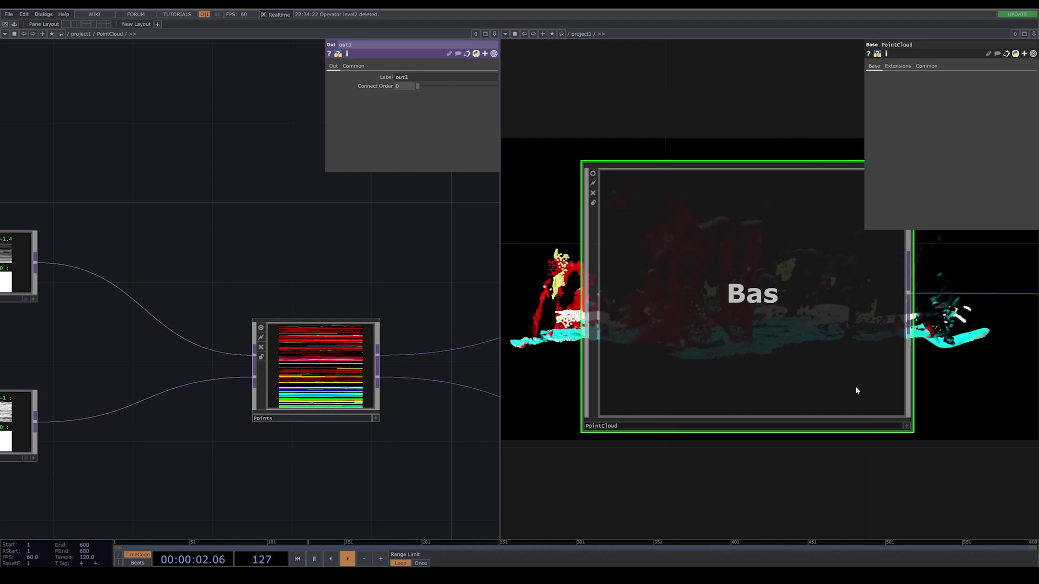
right_click(767, 282)
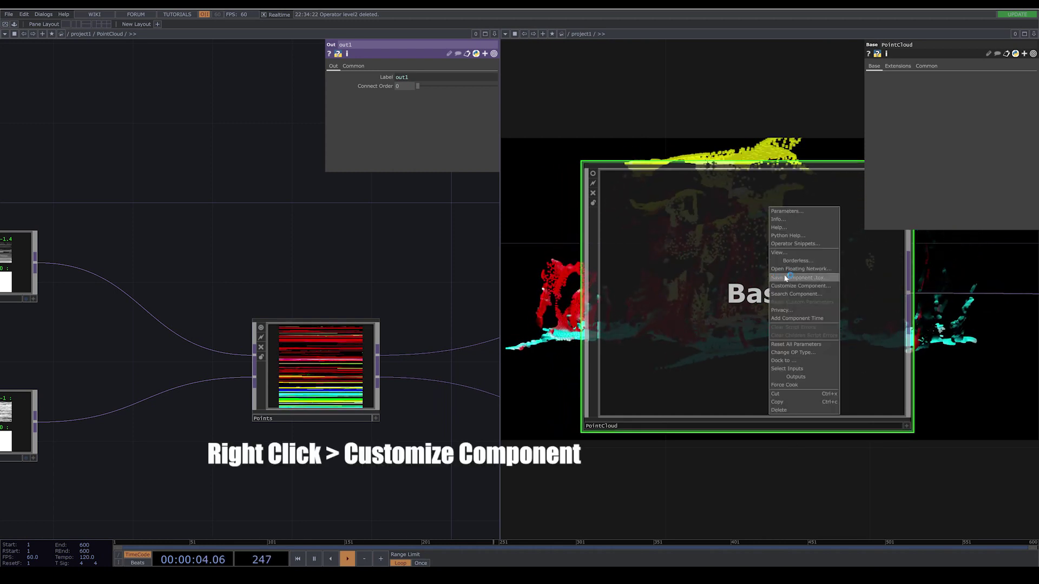
click(789, 286)
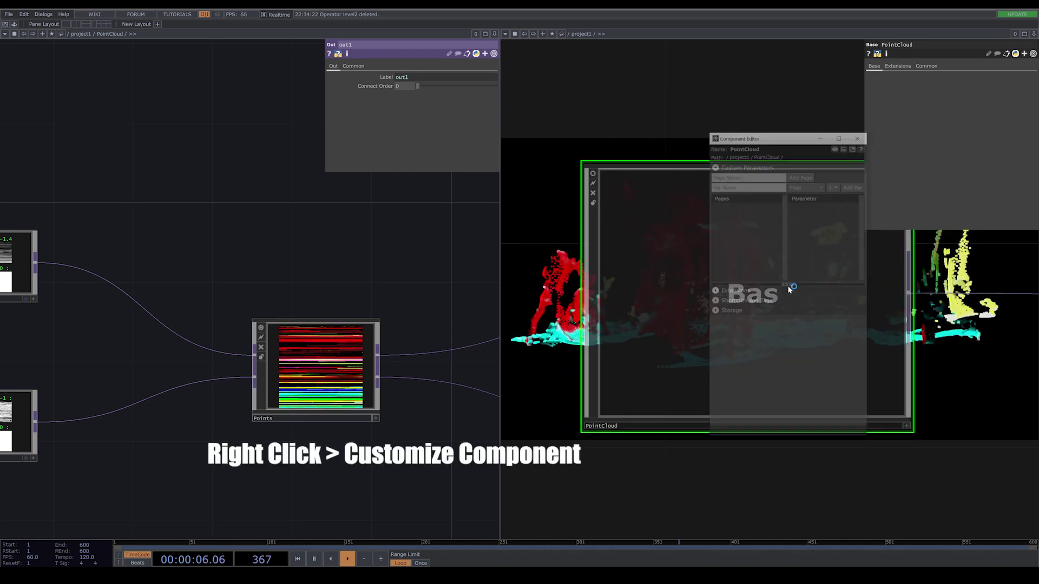
click(754, 175)
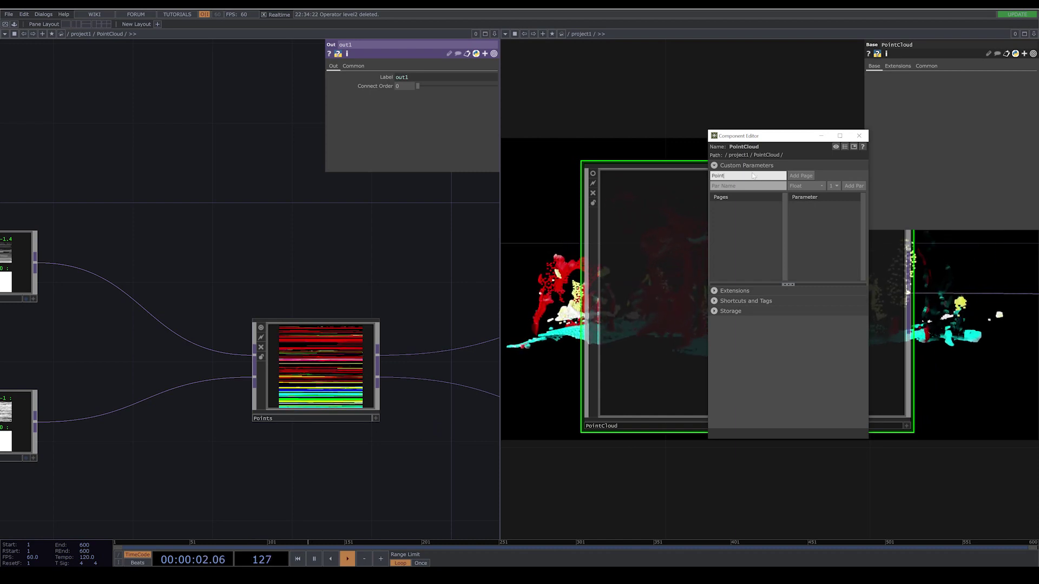
text(Point)
key(Return)
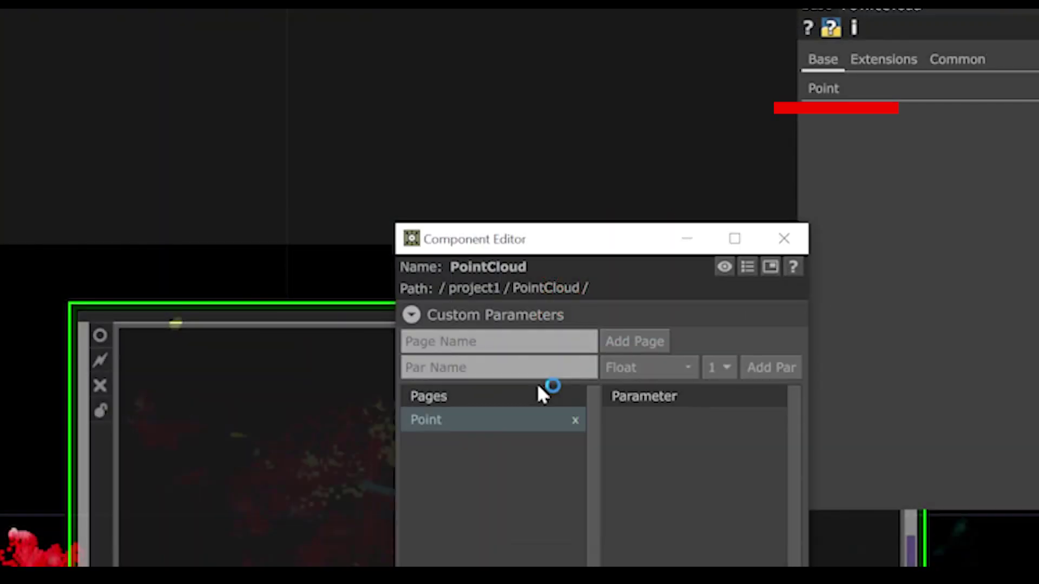
Enter the Points component in the first pane and bring its noise1 operator into view
click(541, 373)
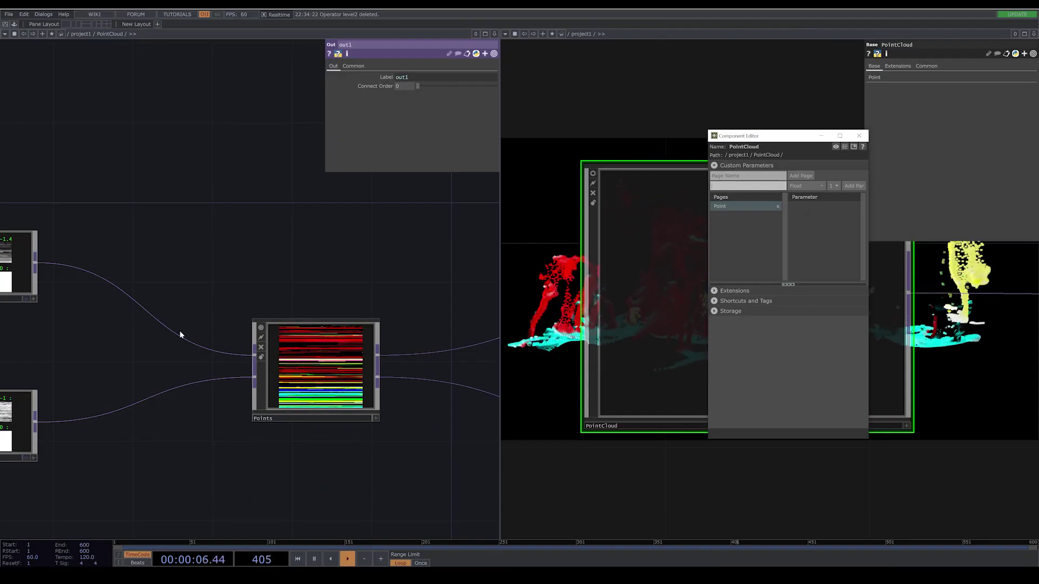
click(314, 374)
key(i)
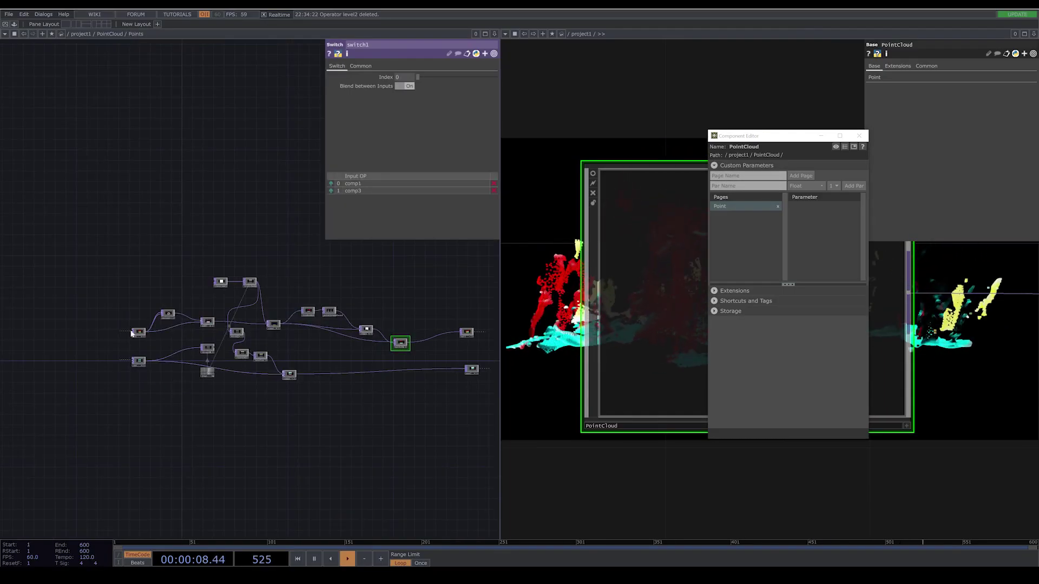
middle_drag(141, 332, 240, 339)
drag(241, 339, 183, 435)
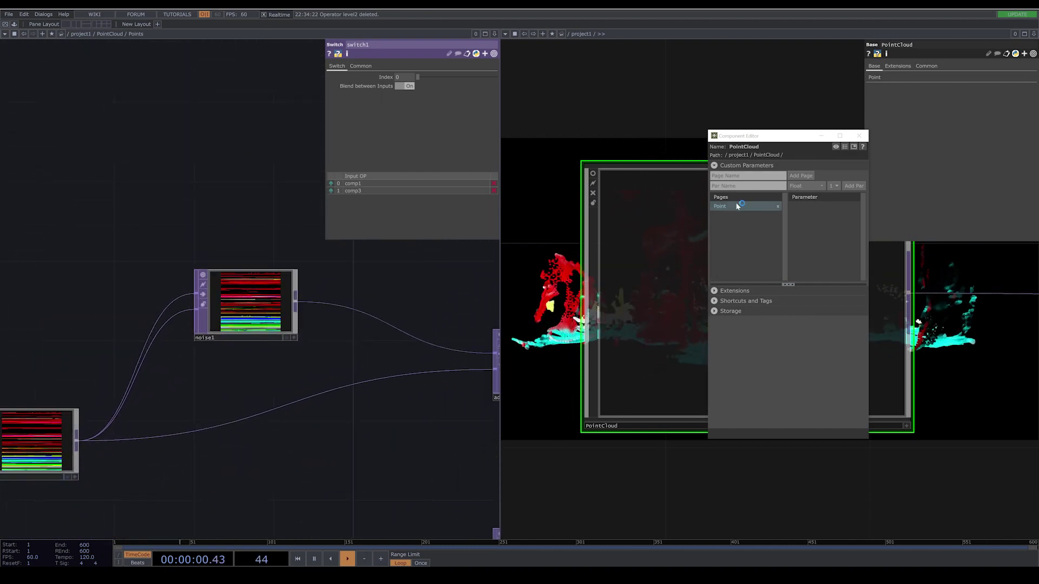
Add a Header parameter named Noise to PointCloud's Point page
click(743, 186)
text(Noise)
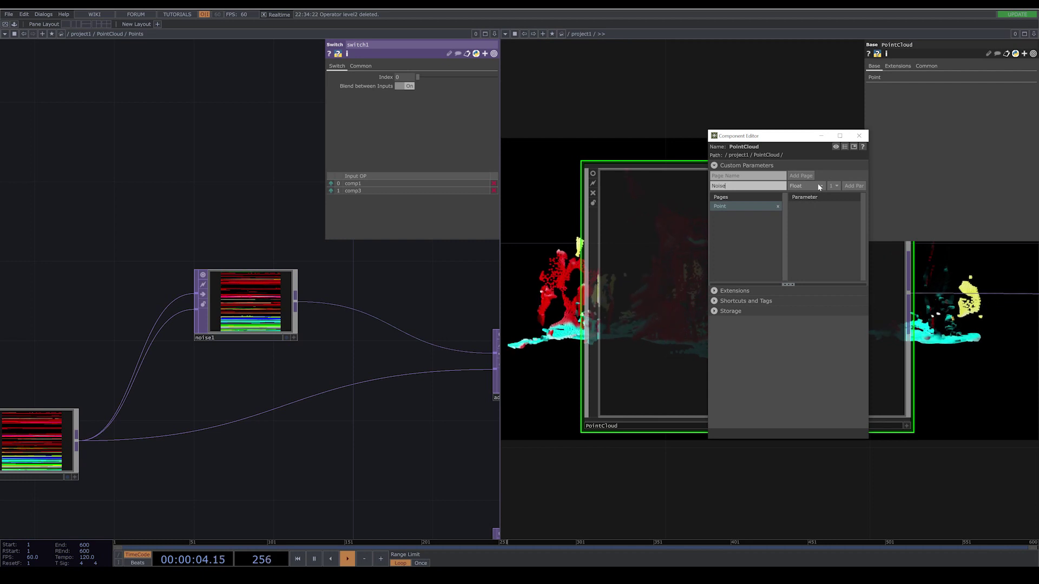
click(809, 186)
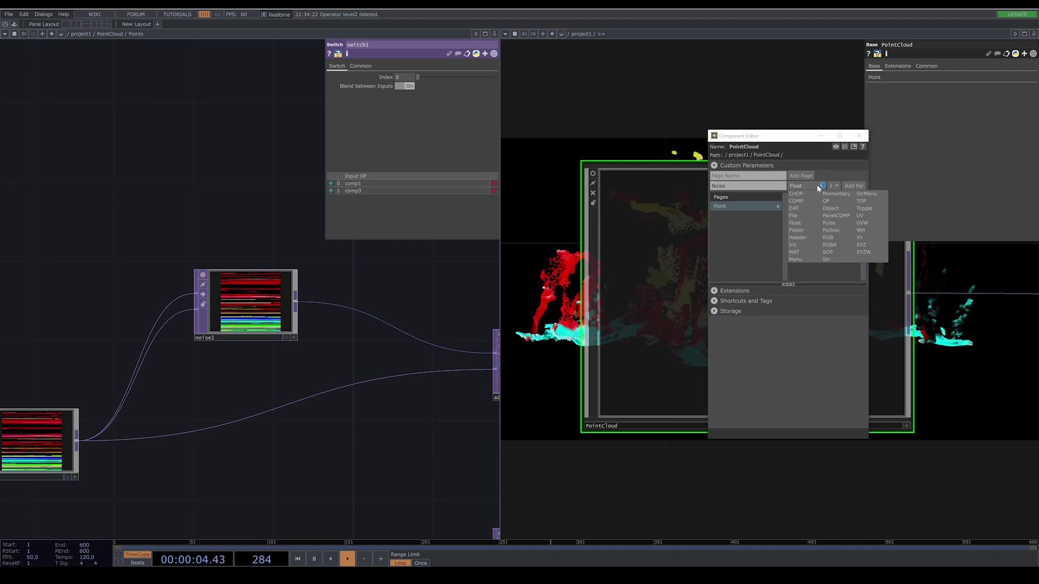
click(797, 238)
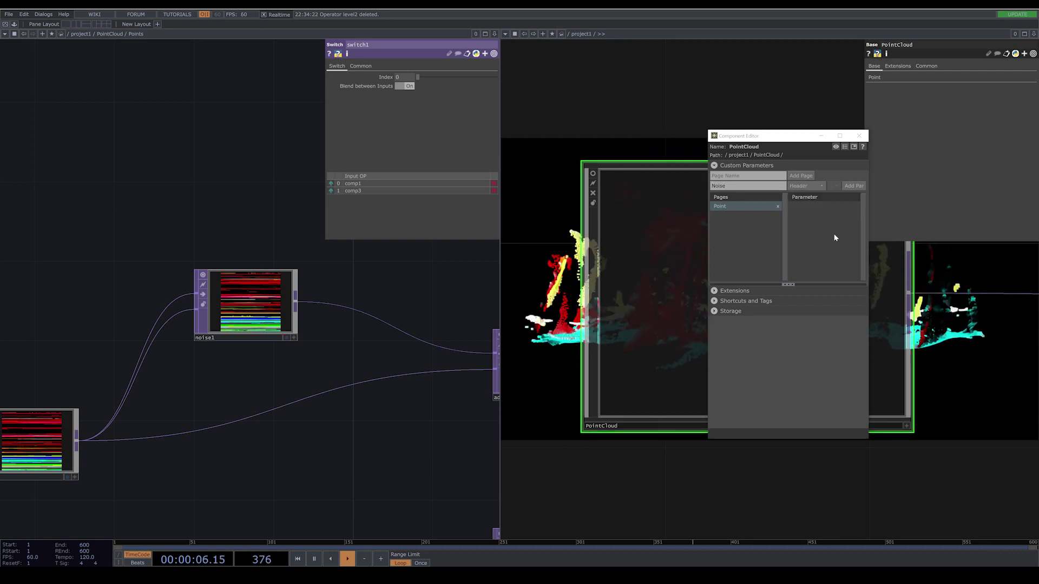
click(849, 185)
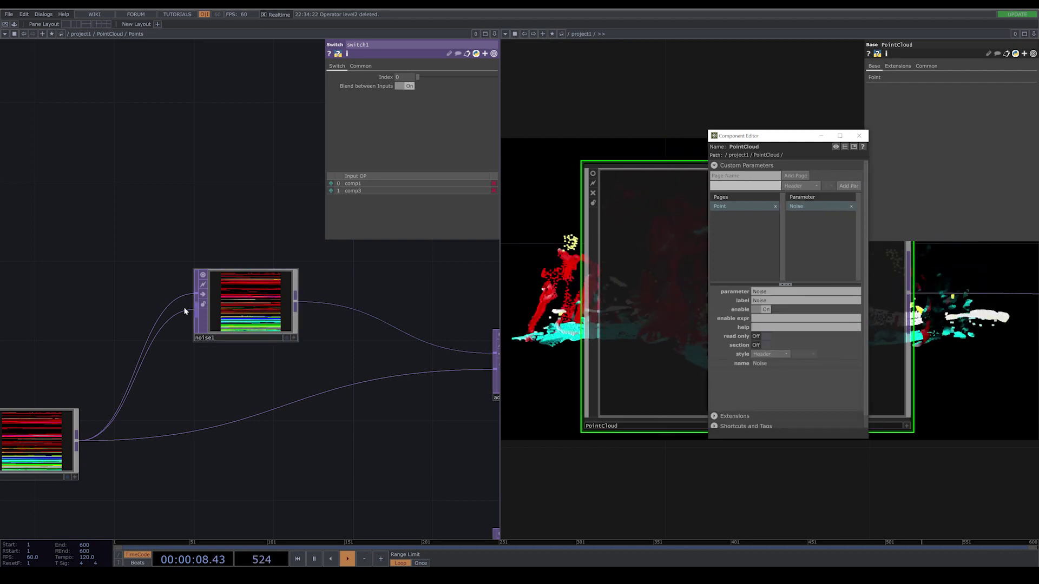
Show noise1's parameters for reference and add Float parameters named Period, Expon and Amp to PointCloud's Point page
click(251, 289)
drag(408, 230, 368, 239)
click(409, 97)
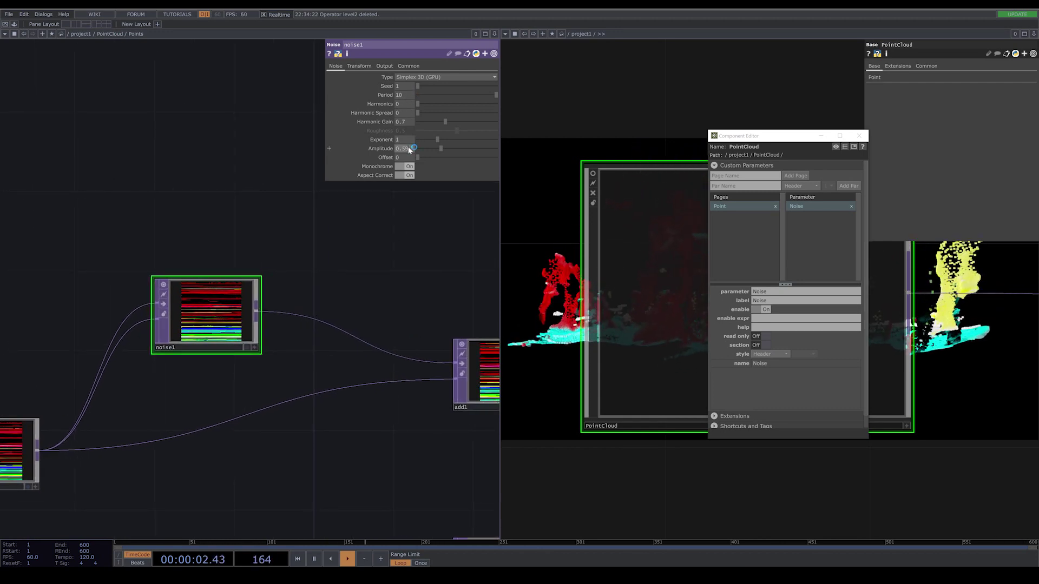
click(752, 187)
text(Period)
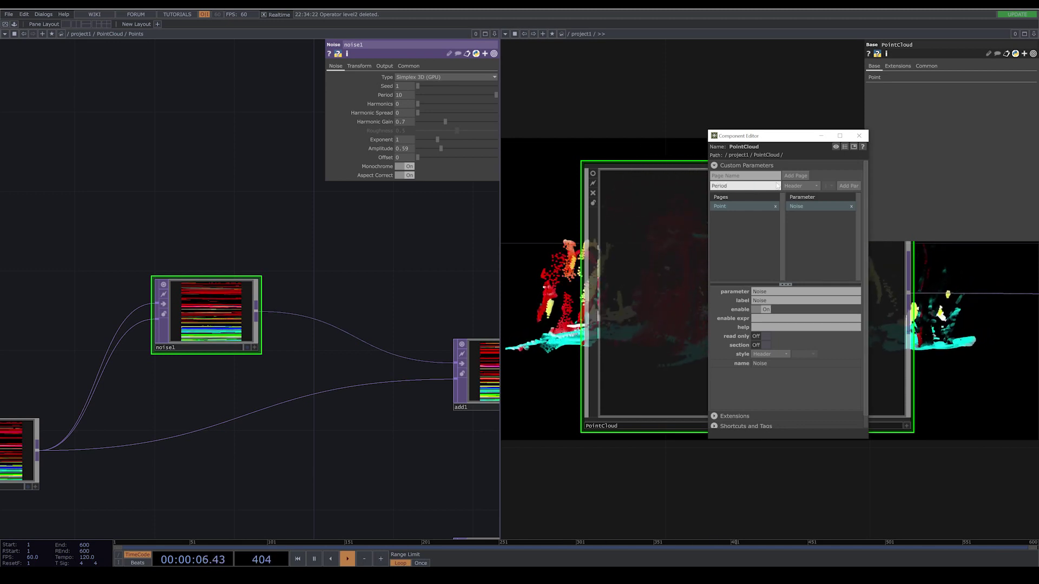
click(801, 186)
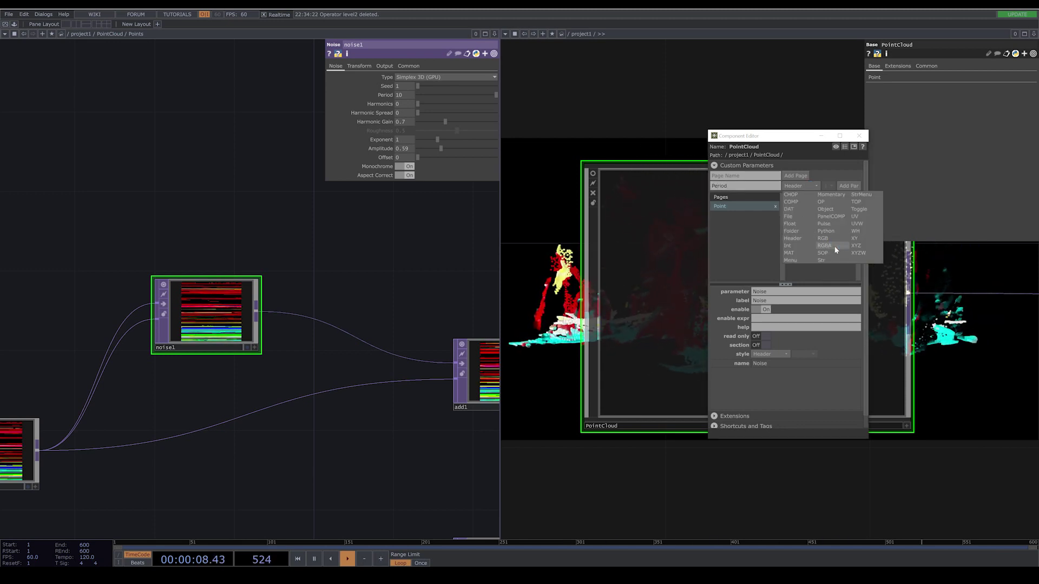
click(803, 224)
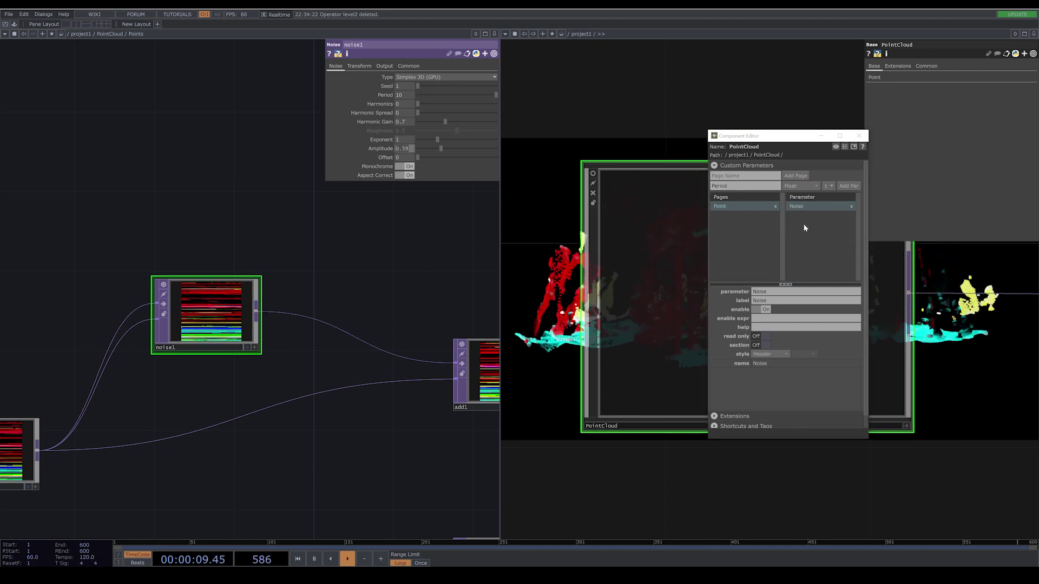
click(849, 185)
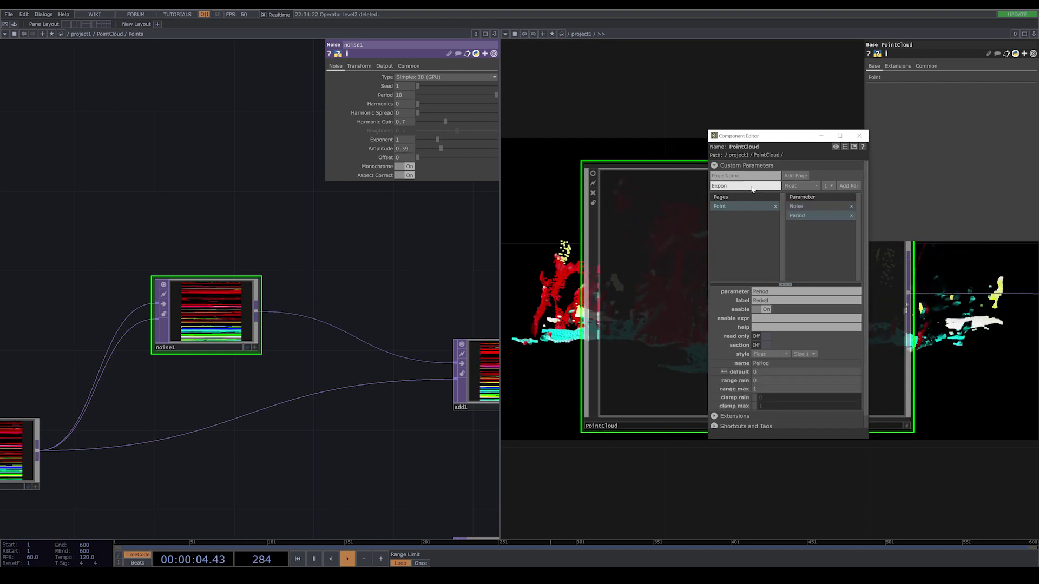
click(848, 187)
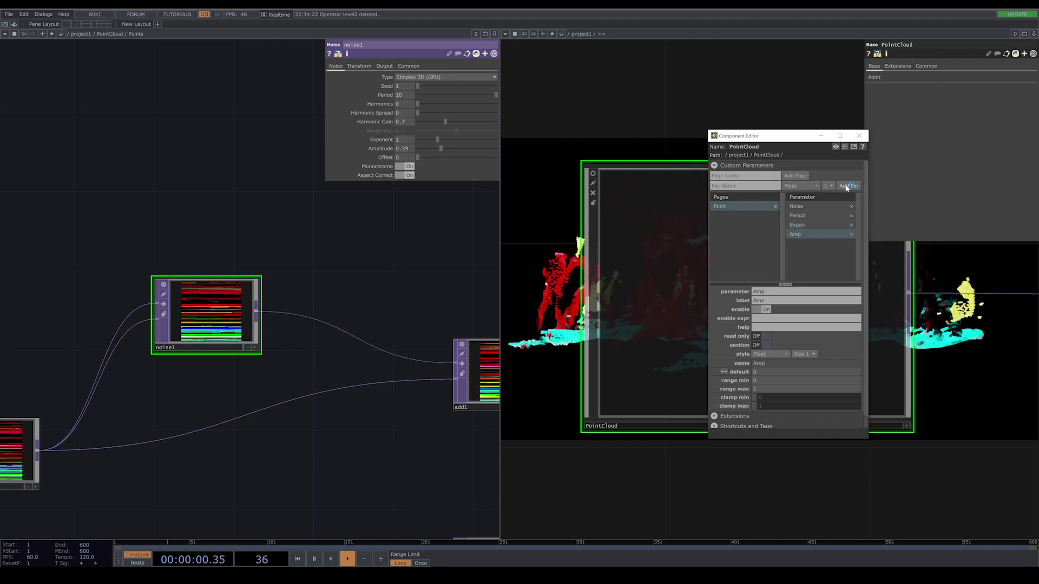
Set the custom Period parameter's default to 1 and its range maximum to 20
click(810, 206)
click(813, 216)
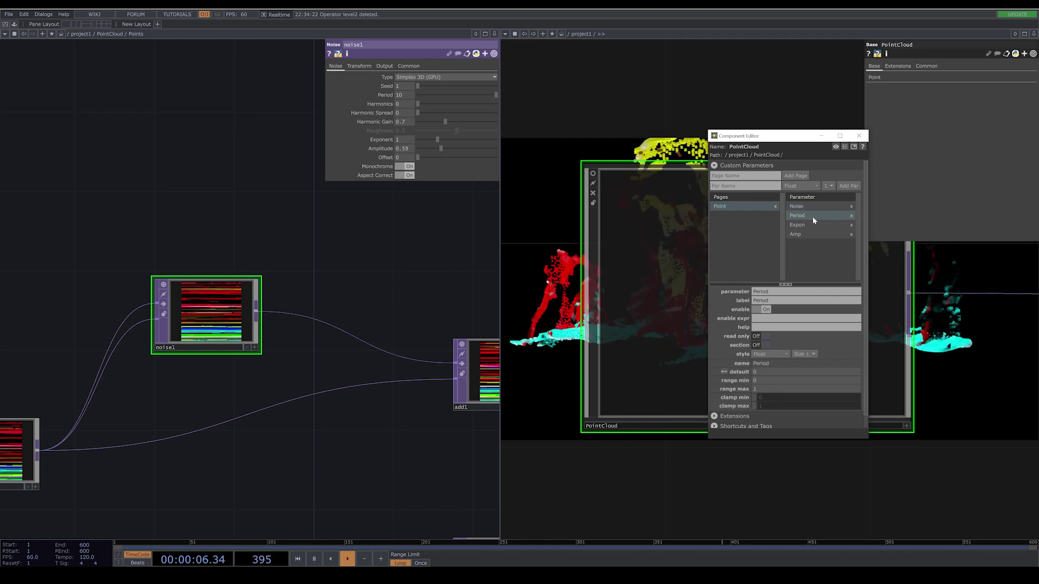
click(751, 371)
text(1)
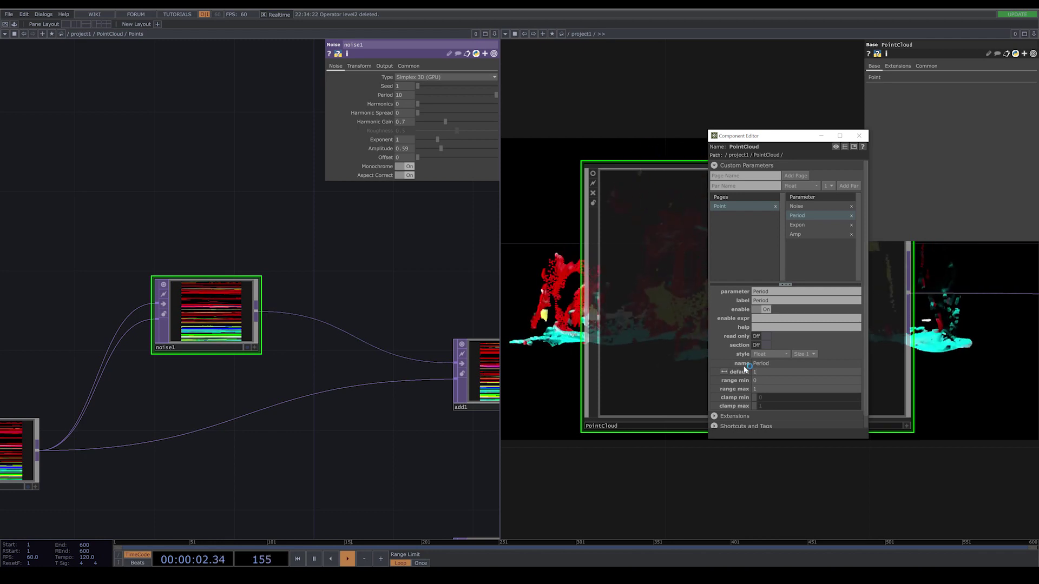
drag(763, 389, 747, 389)
text(20)
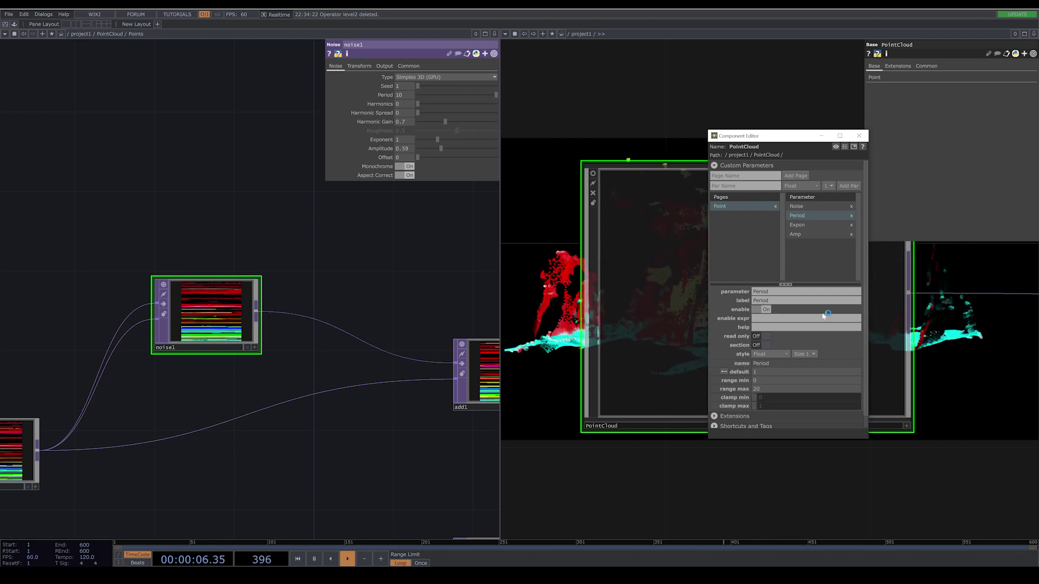
Set the custom Expon parameter's default to 1, range minimum to 1 and range maximum to 0.5
click(772, 372)
text(1)
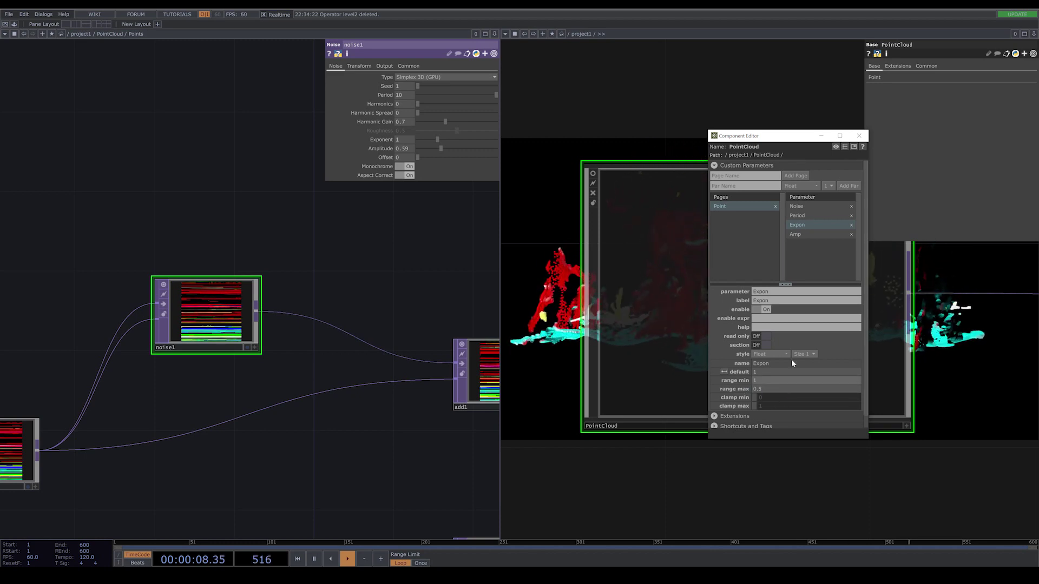
click(810, 226)
Set the custom Amp parameter's default to 0.5, close the Component Editor and show PointCloud's Point parameter page
click(804, 233)
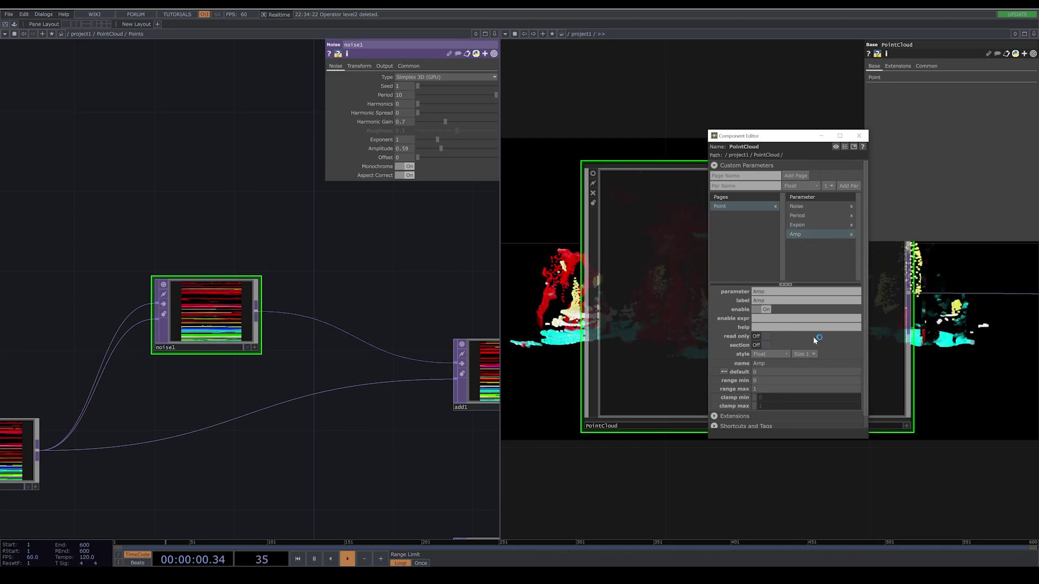
drag(767, 372, 734, 381)
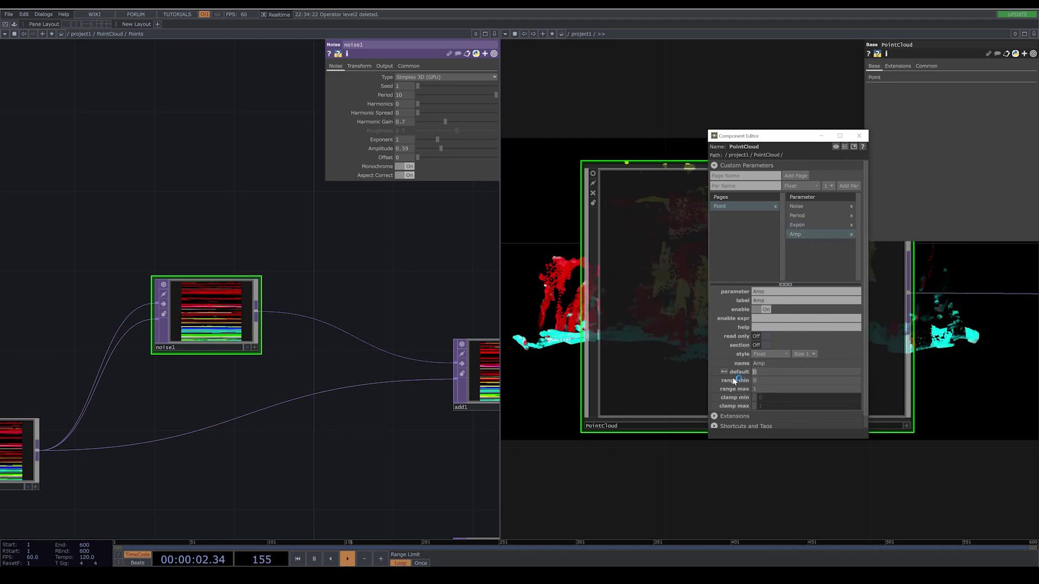
text(.5)
key(Return)
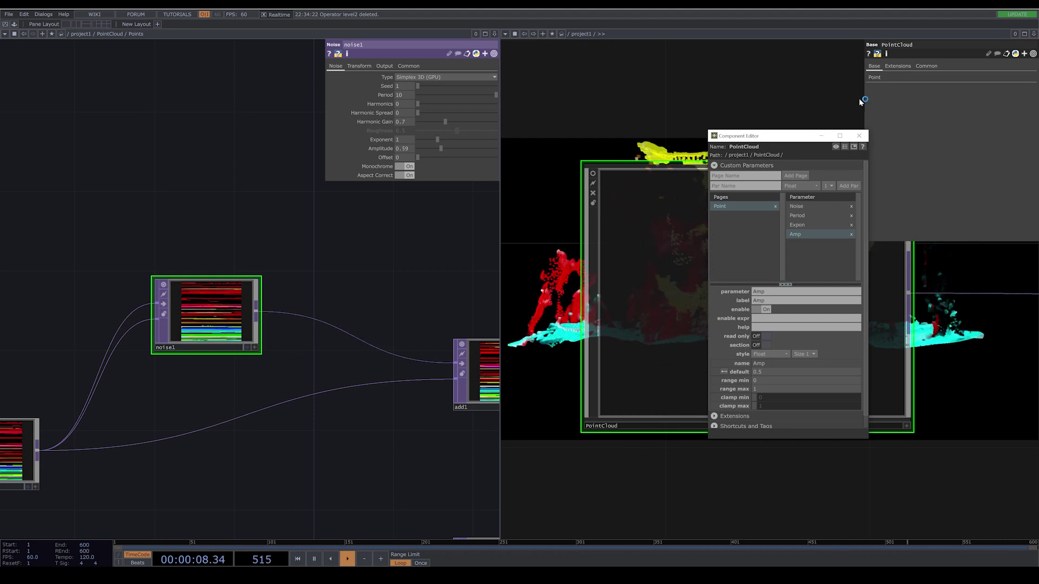
click(859, 135)
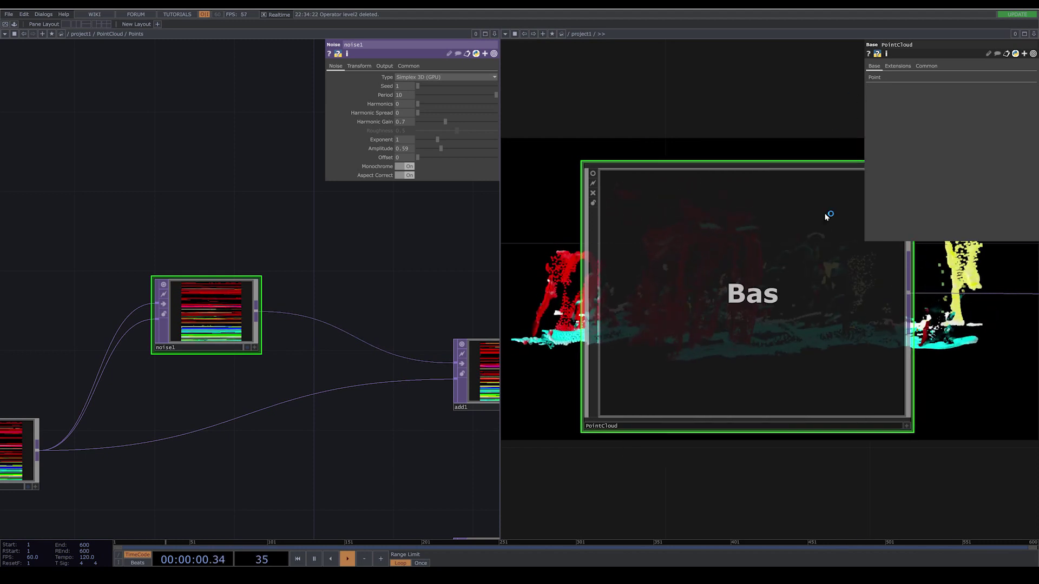
click(875, 77)
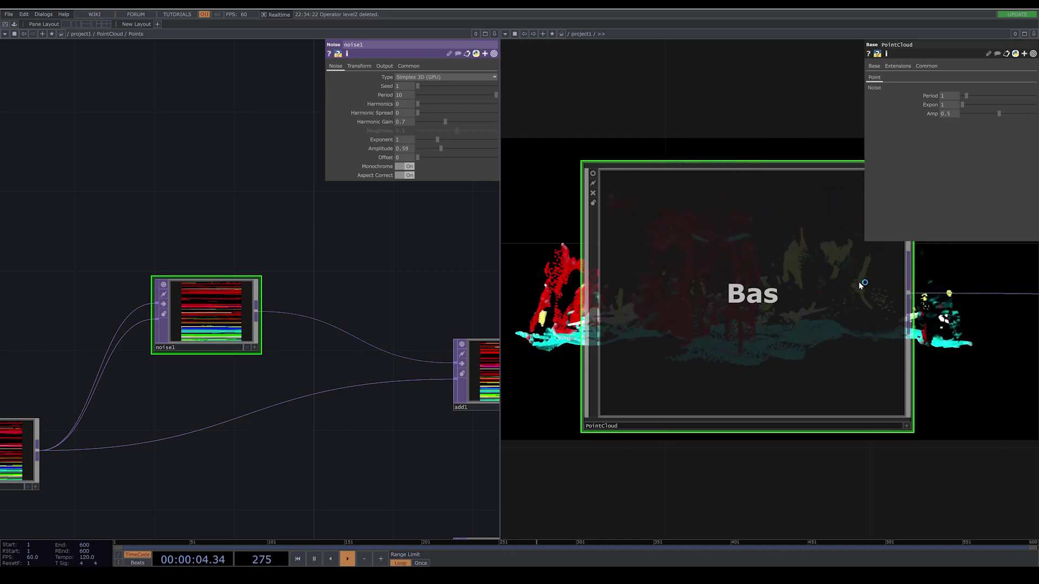
Copy PointCloud's Period parameter, paste it as a reference onto noise1's Period, and reveal the resulting expression
scroll(317, 297, down, 4)
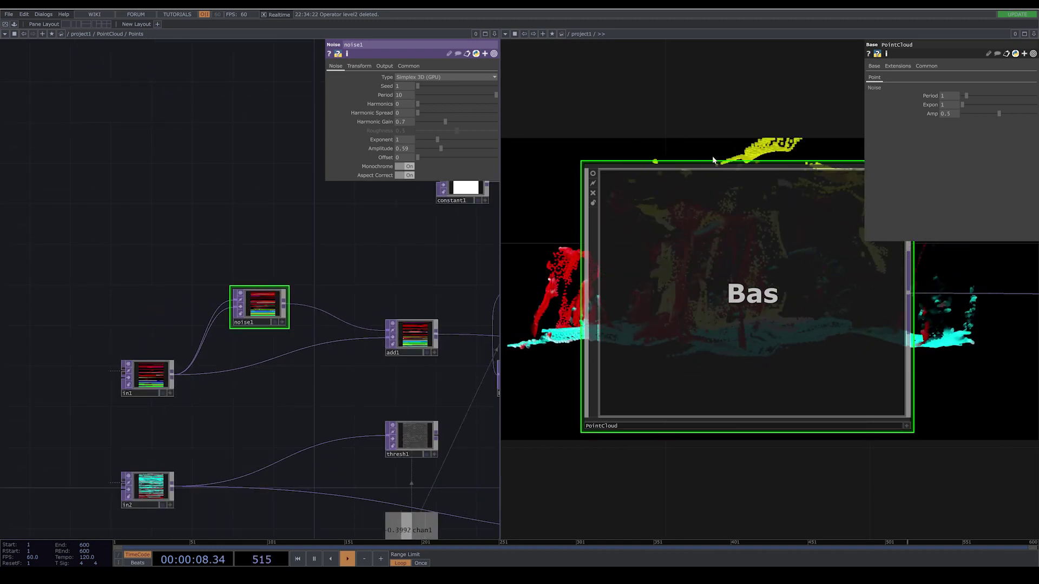
right_click(926, 96)
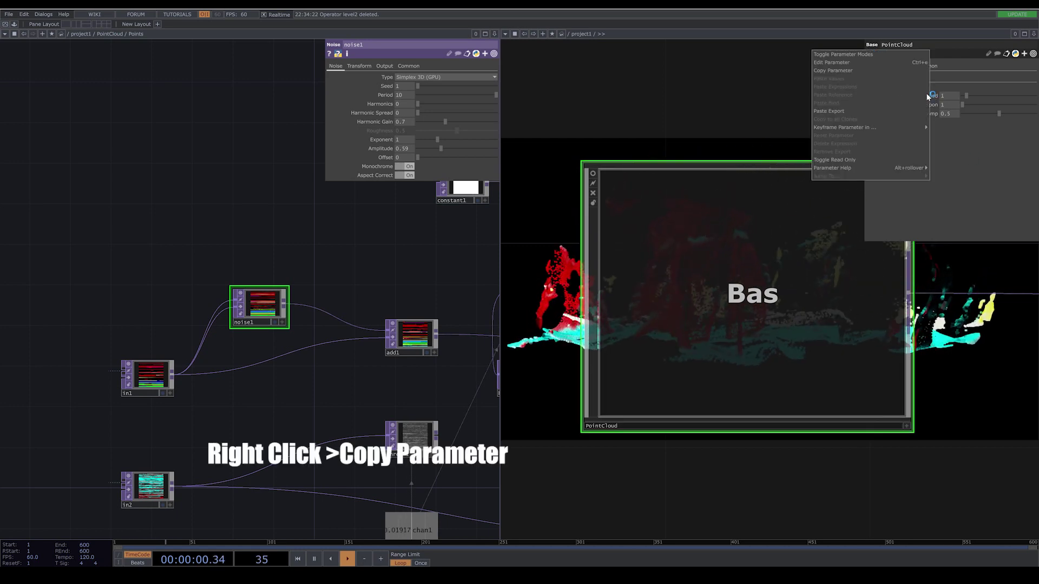
click(858, 70)
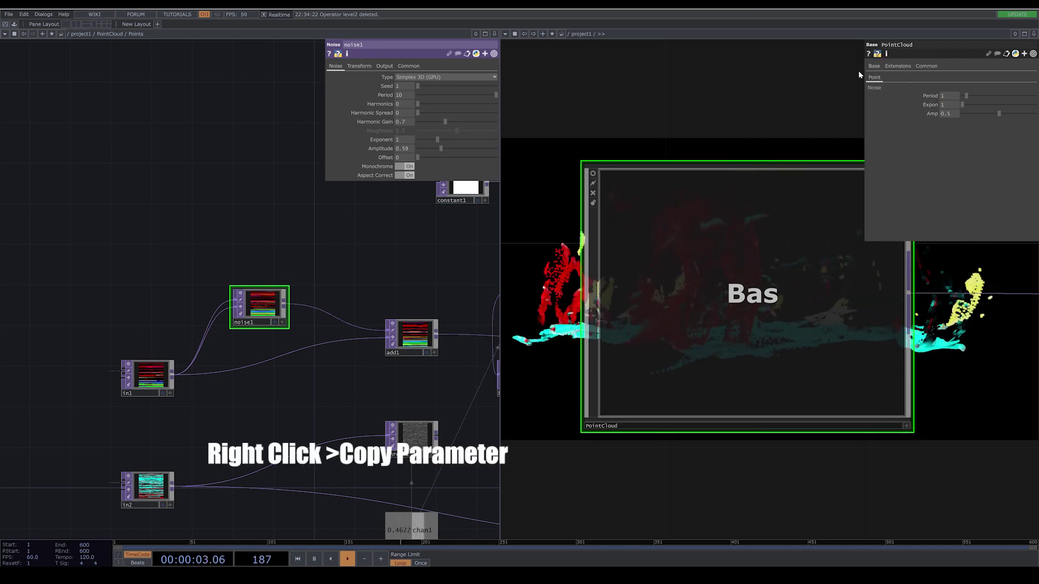
right_click(385, 93)
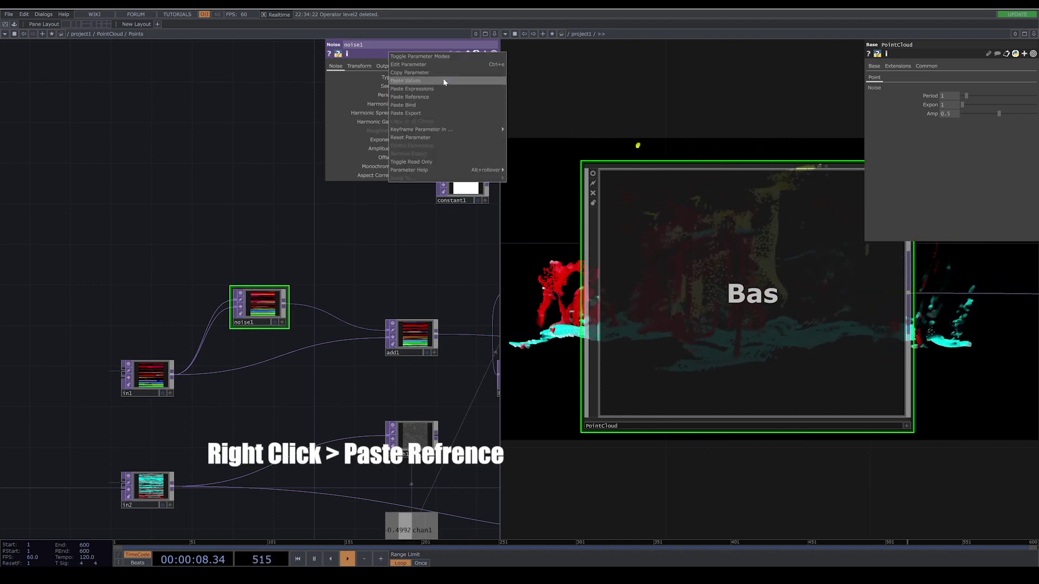
click(433, 96)
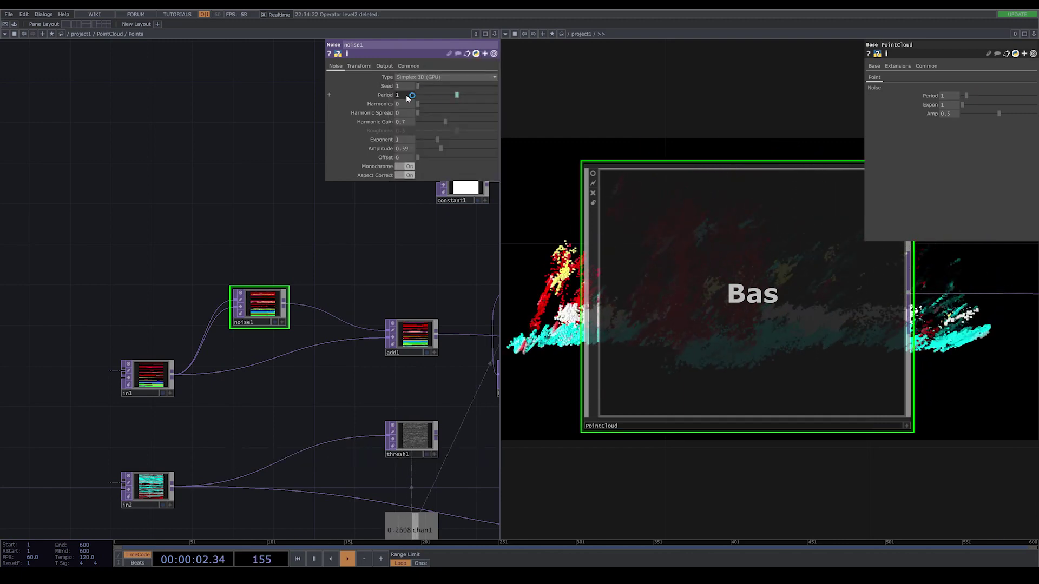
click(385, 95)
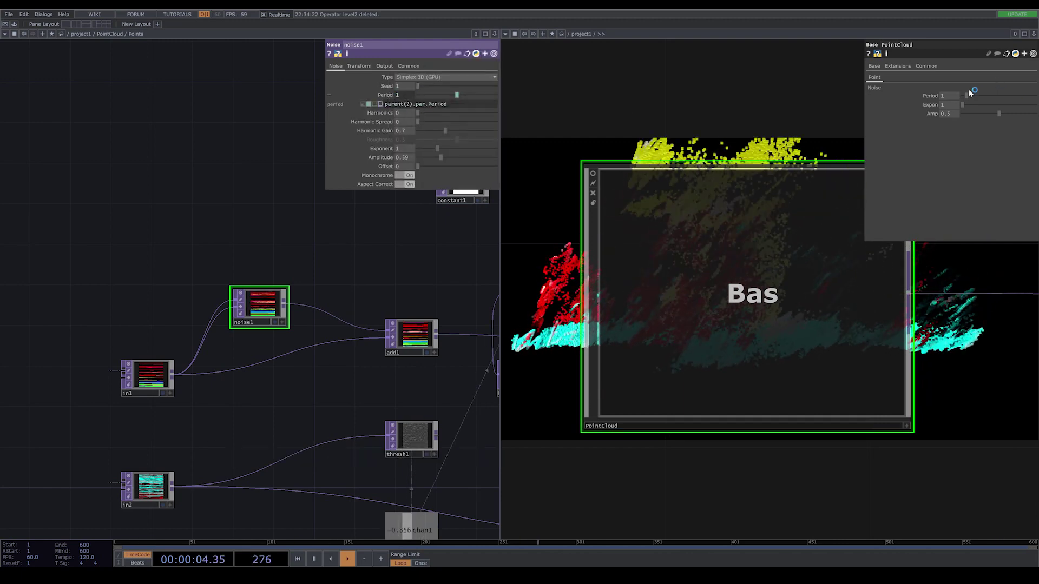
Test the link by varying PointCloud's Period up to 15.2 and down to 0, and delete noise1's Period expression
mouse_move(967, 99)
mouse_down()
mouse_move(1036, 100)
mouse_move(949, 102)
mouse_up()
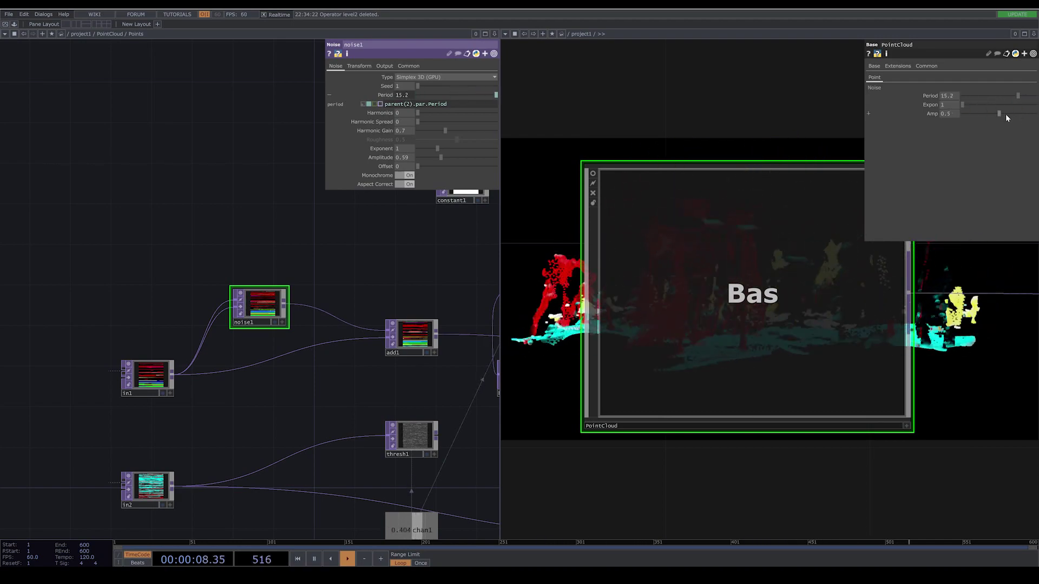
drag(1006, 116, 939, 101)
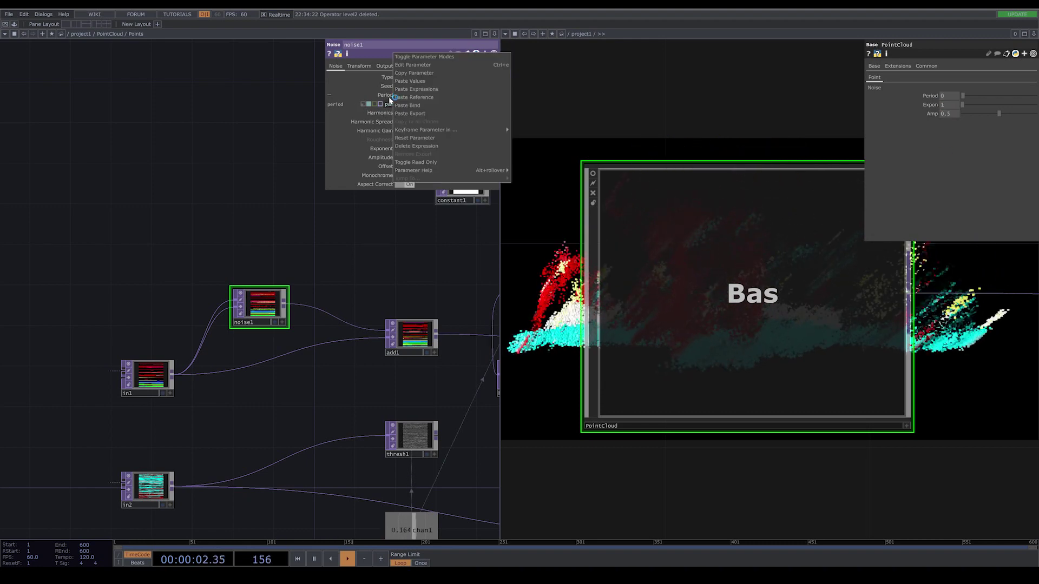
click(436, 146)
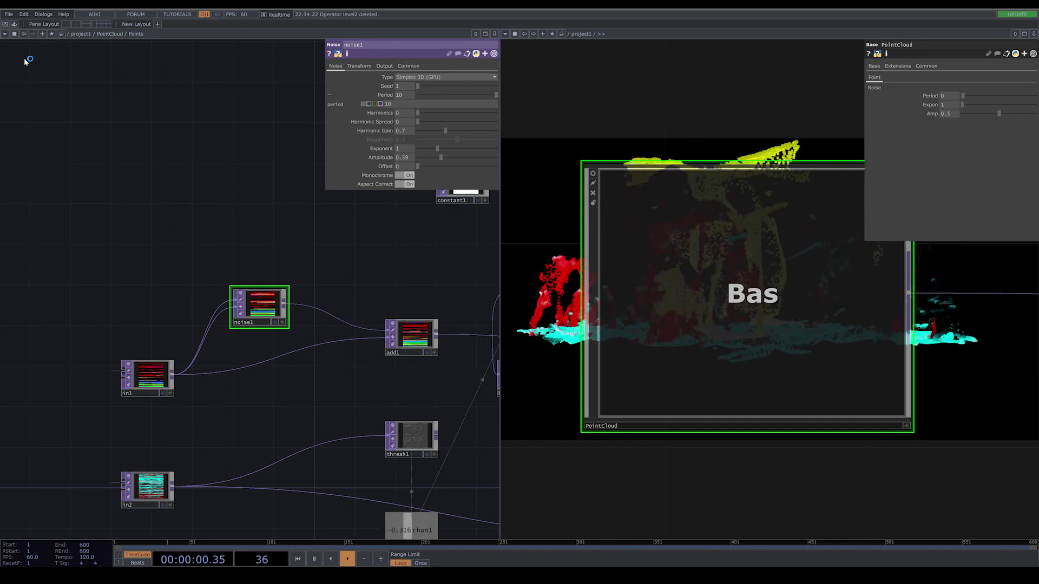
Go up to the PointCloud network and place a Parameter CHOP above the point file operators
click(24, 35)
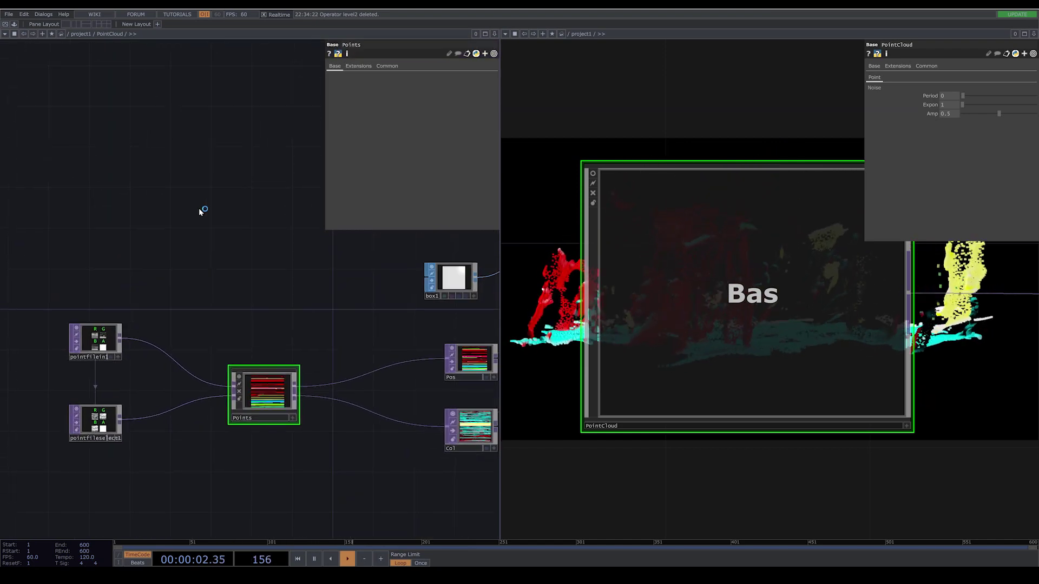
key(Tab)
click(113, 98)
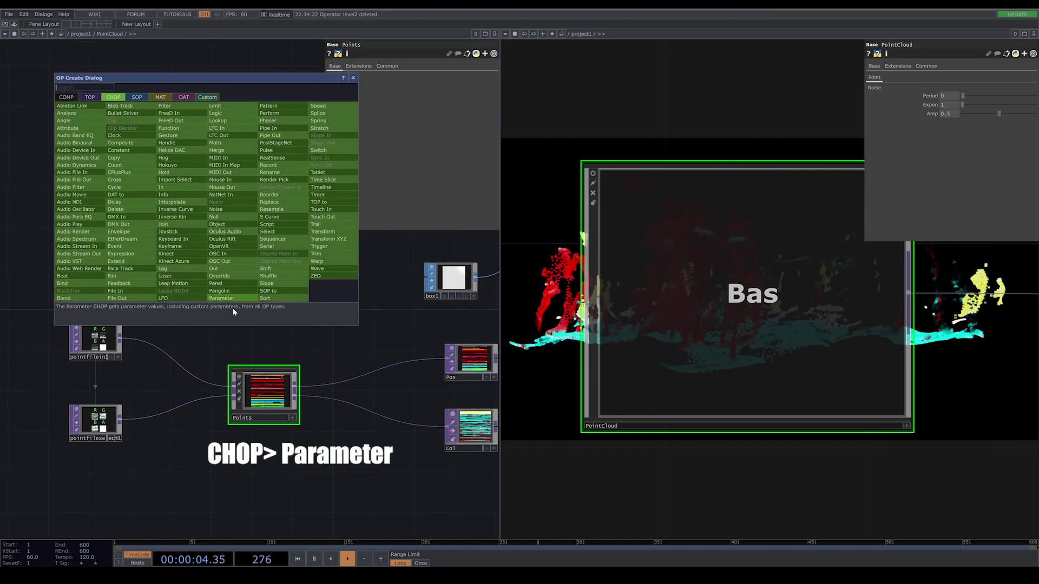
click(227, 301)
click(225, 233)
scroll(231, 234, up, 6)
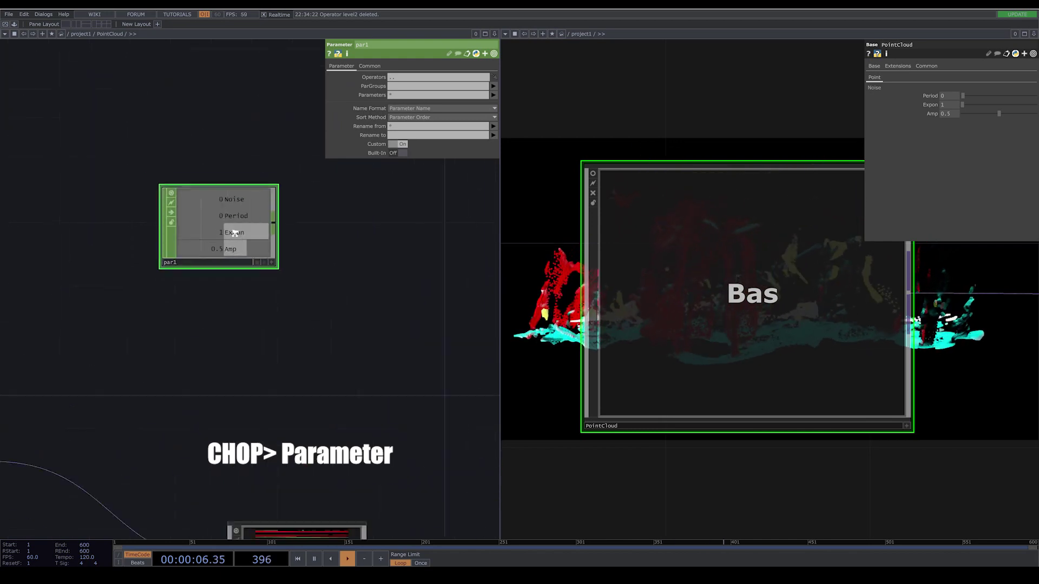
drag(234, 234, 138, 241)
scroll(138, 241, down, 6)
drag(163, 278, 286, 268)
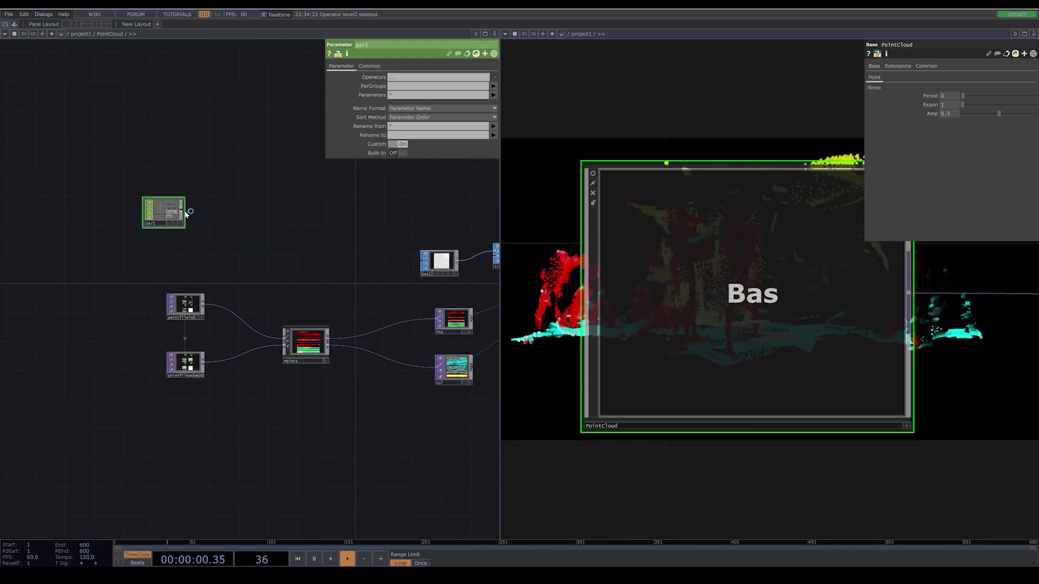
Append a Filter CHOP to the output of par1
right_click(185, 214)
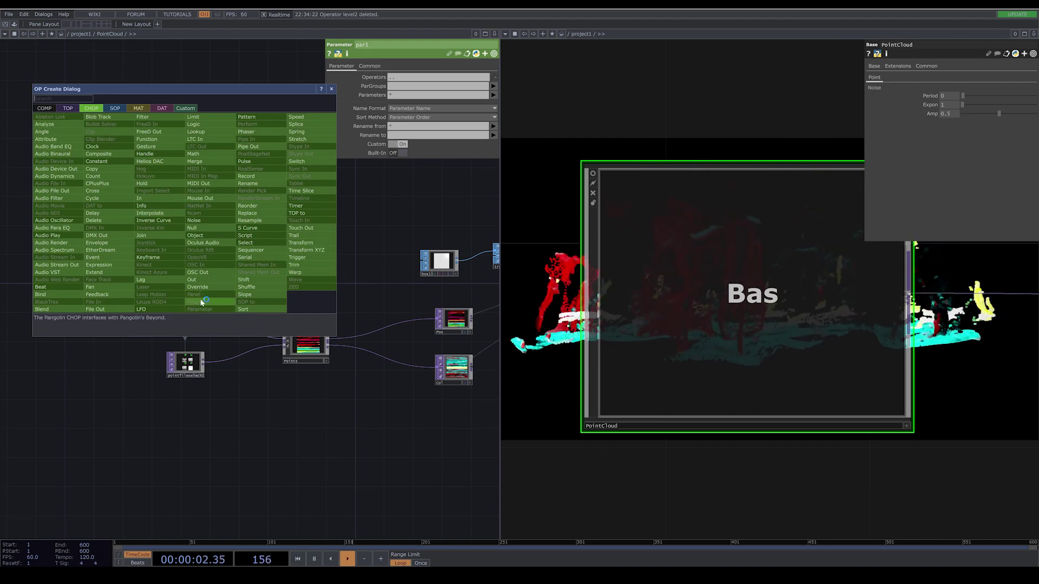
click(158, 118)
click(241, 212)
drag(274, 229, 239, 232)
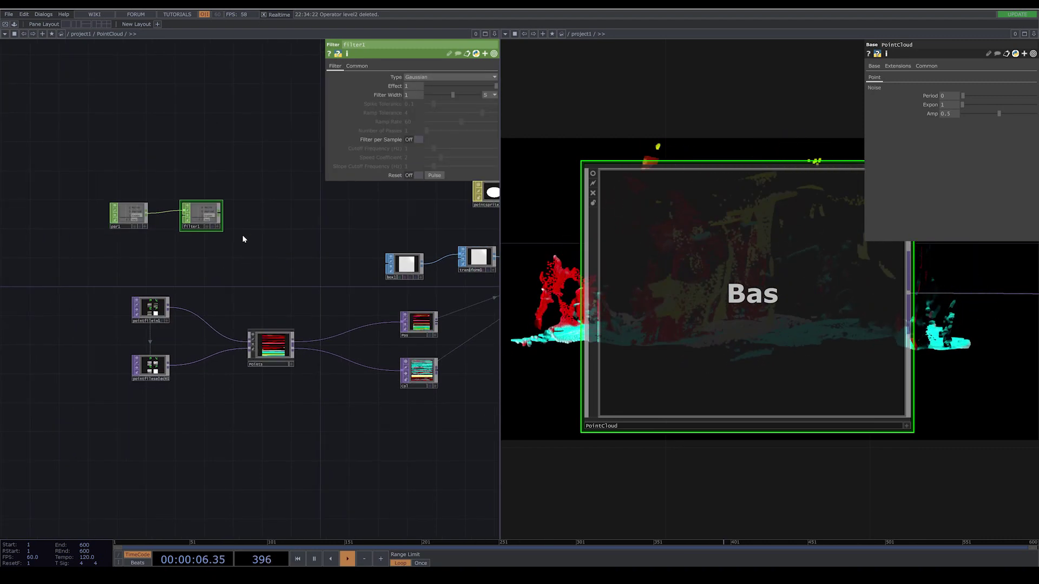
Append a Null CHOP to filter1's output and name it PAR
right_click(221, 215)
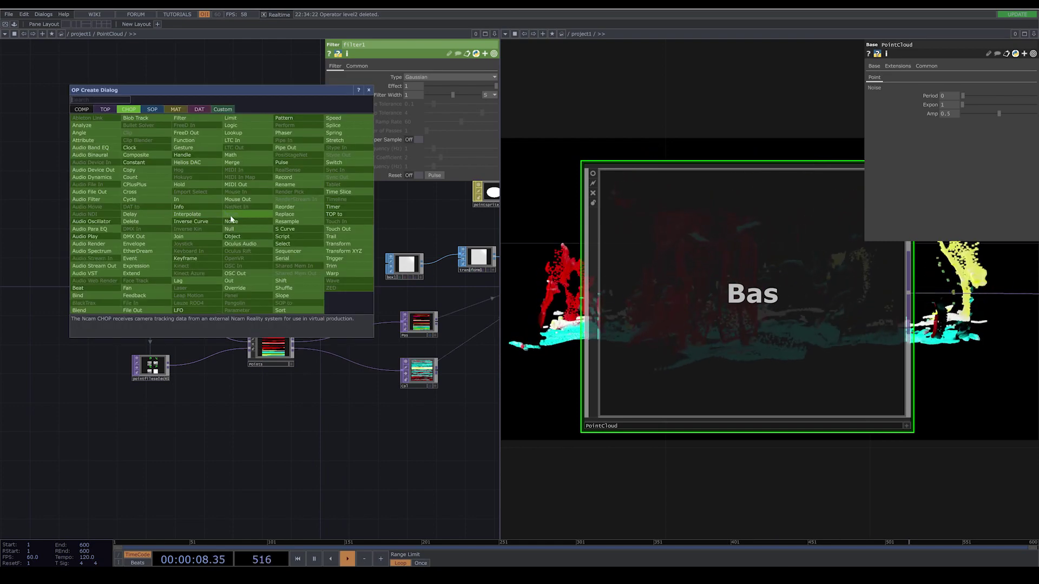
click(235, 229)
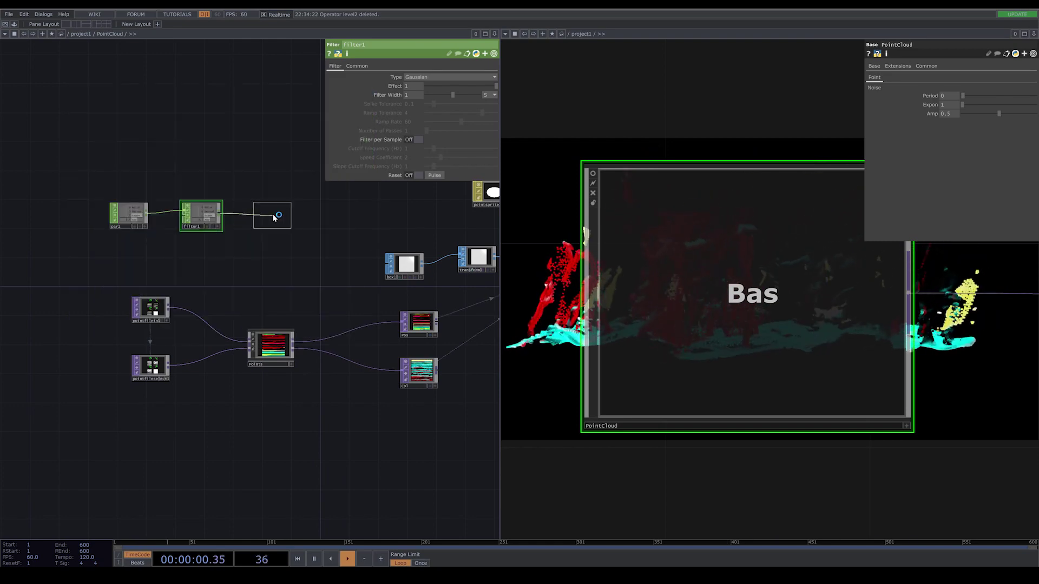
click(274, 220)
scroll(283, 225, up, 4)
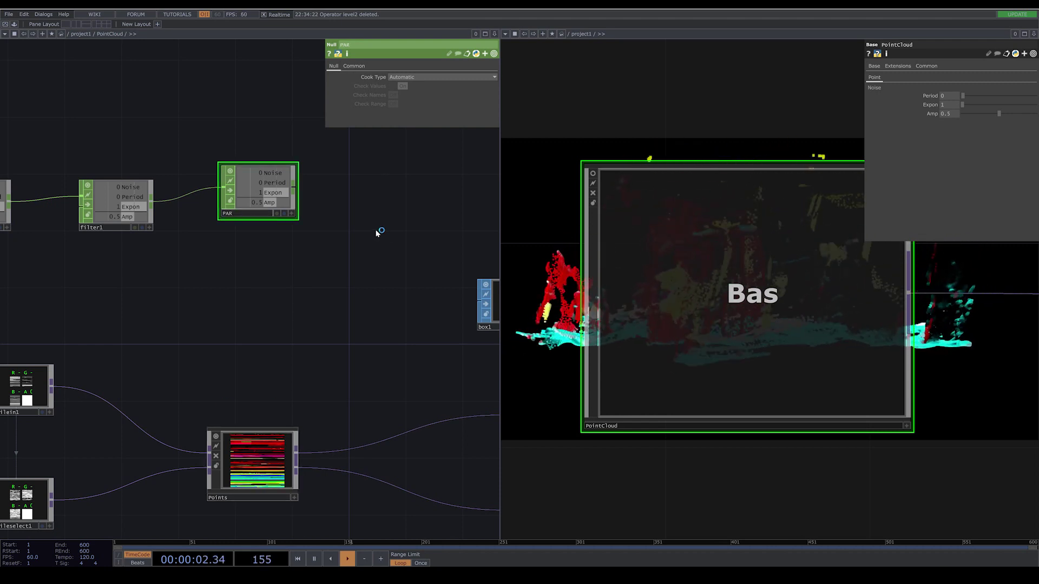
Open a borderless viewer of the PAR Null and bring the view down so it sits above the CHOP chain
scroll(285, 257, down, 5)
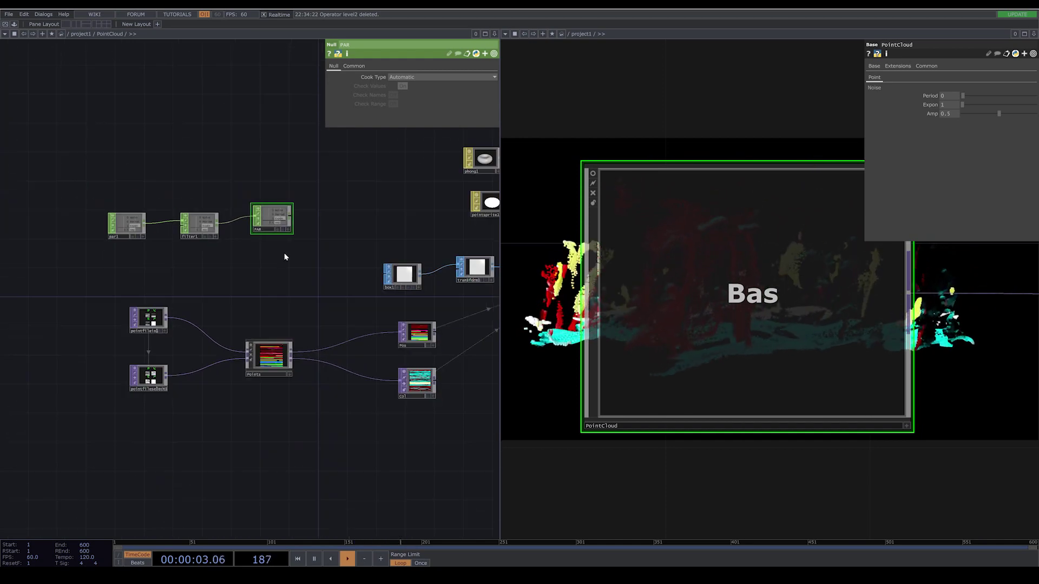
right_click(272, 217)
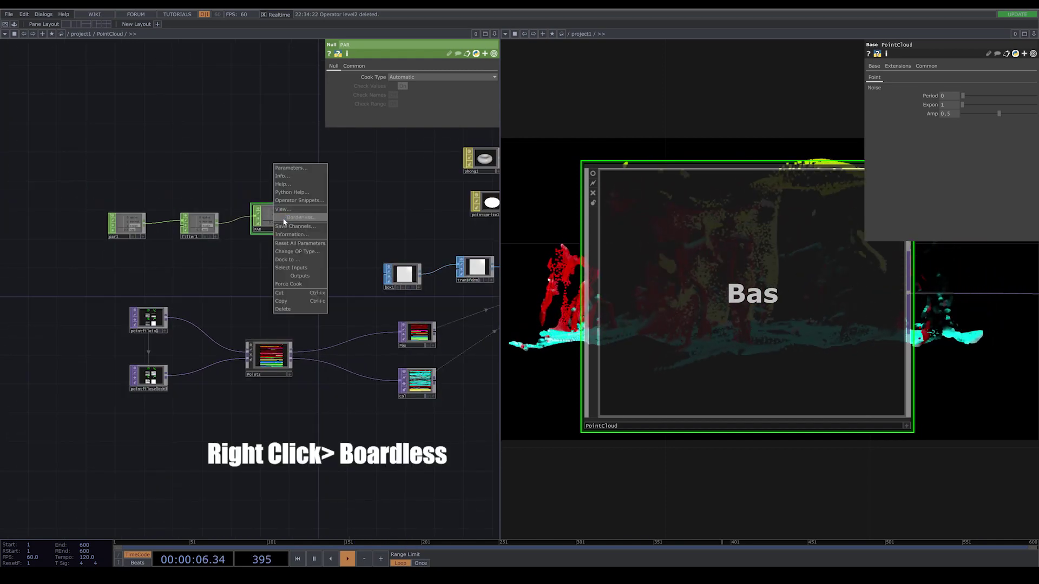
click(285, 221)
drag(343, 365, 403, 443)
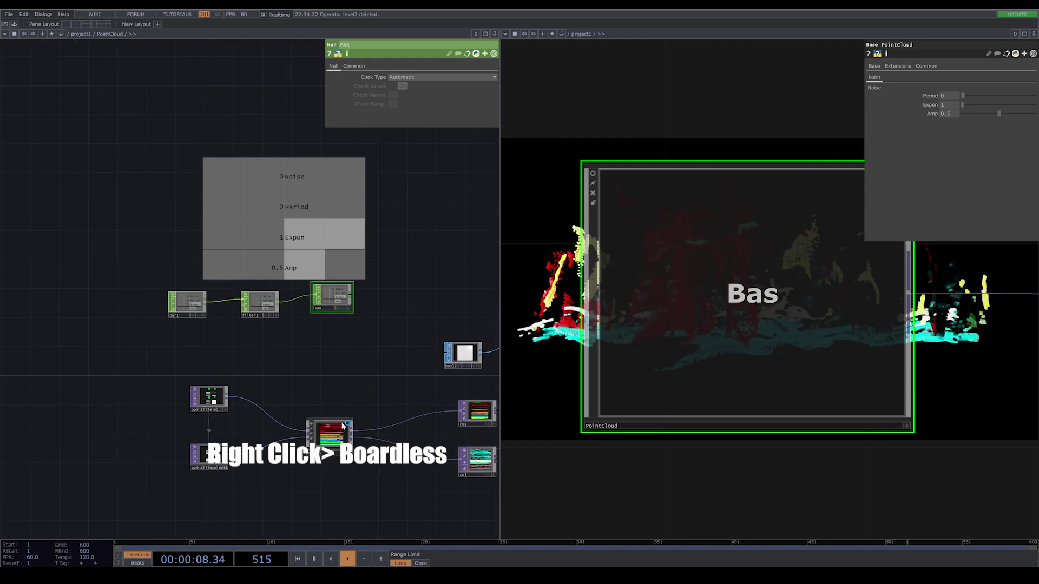
right_click(345, 305)
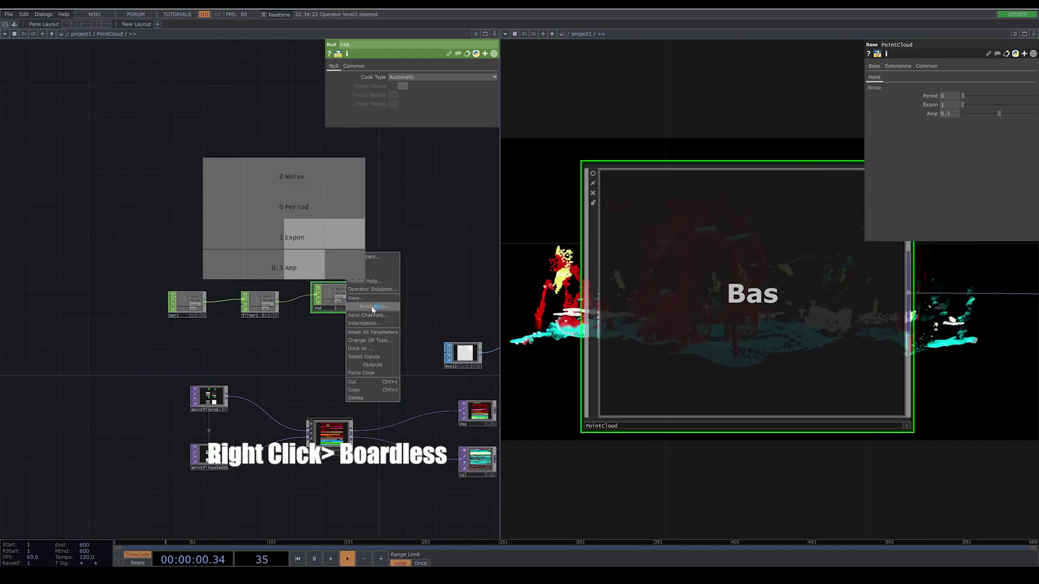
Enter the Points base and link noise1's Period to PAR's Period channel as a CHOP reference
click(325, 439)
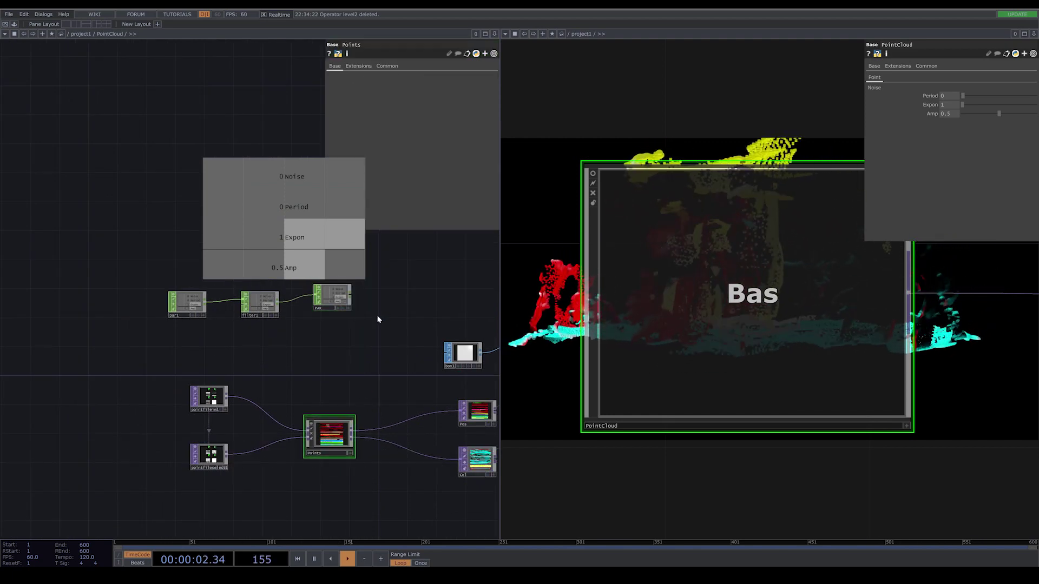
drag(377, 316, 418, 324)
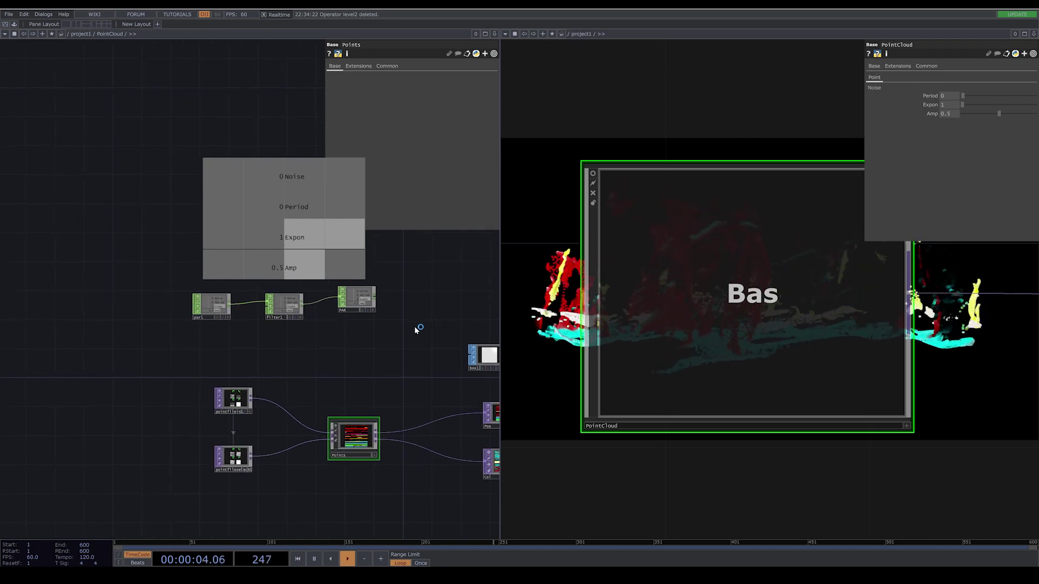
double_click(357, 435)
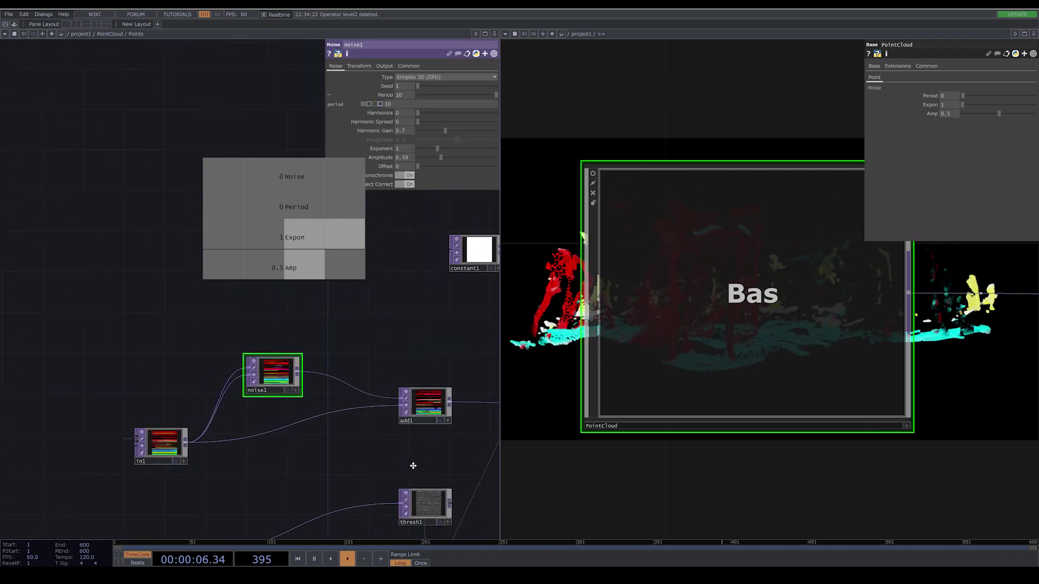
drag(423, 301, 417, 356)
drag(396, 98, 398, 96)
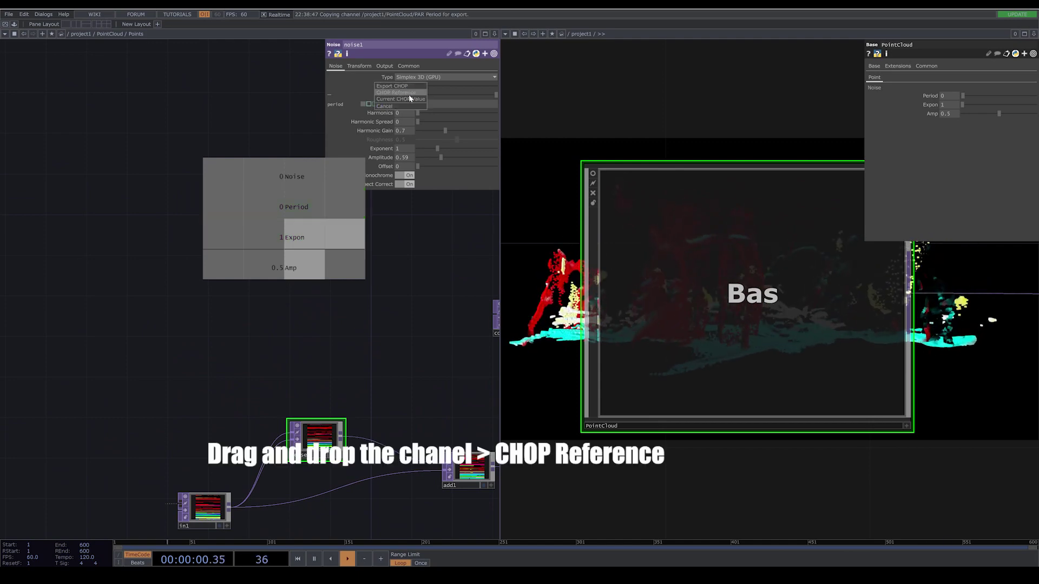
click(410, 93)
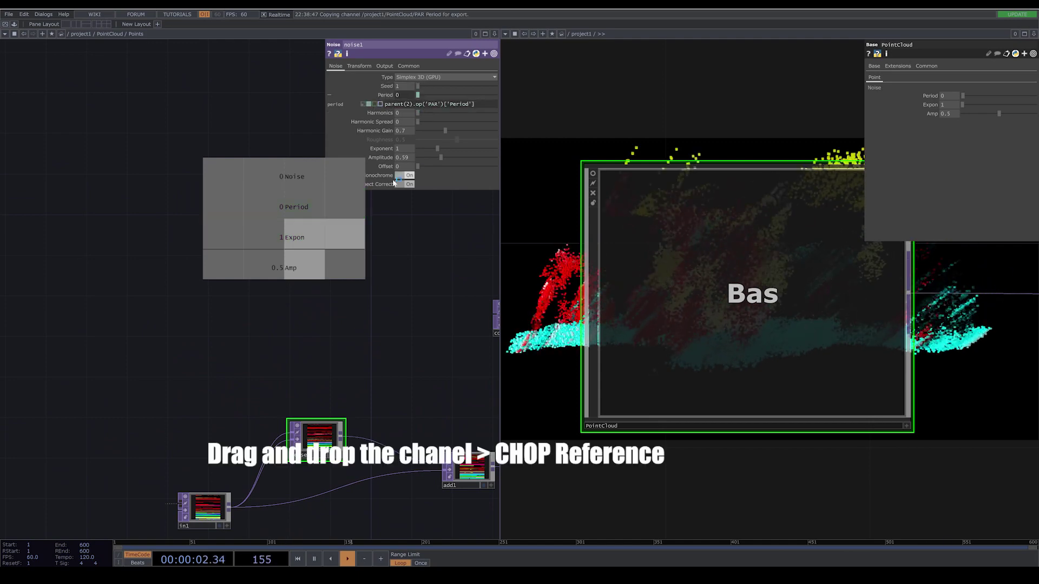
Link noise1's Exponent and Amplitude to PAR's Expon and Amp channels as CHOP references
drag(323, 240, 402, 158)
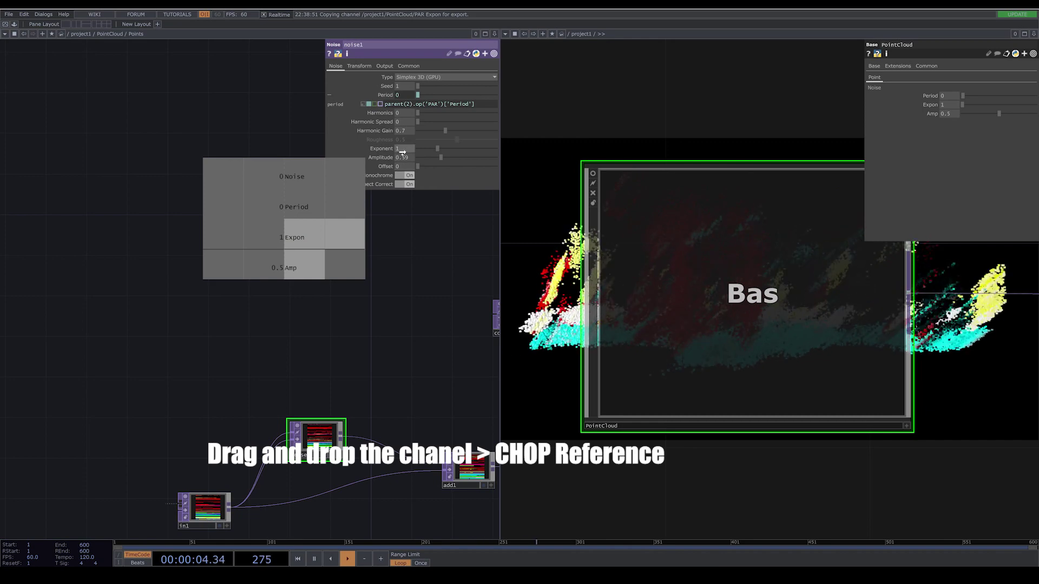
click(411, 148)
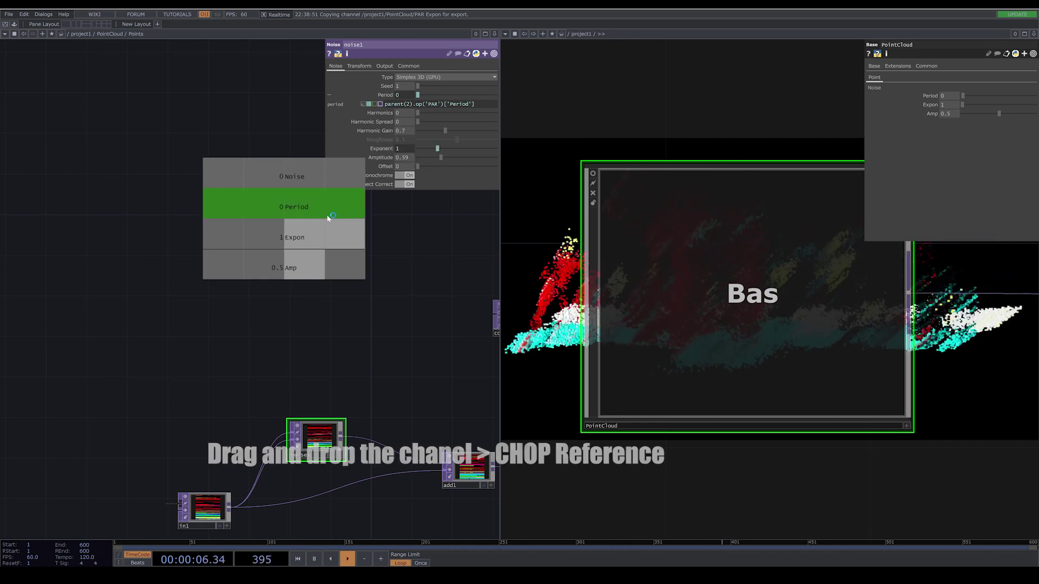
drag(294, 269, 403, 157)
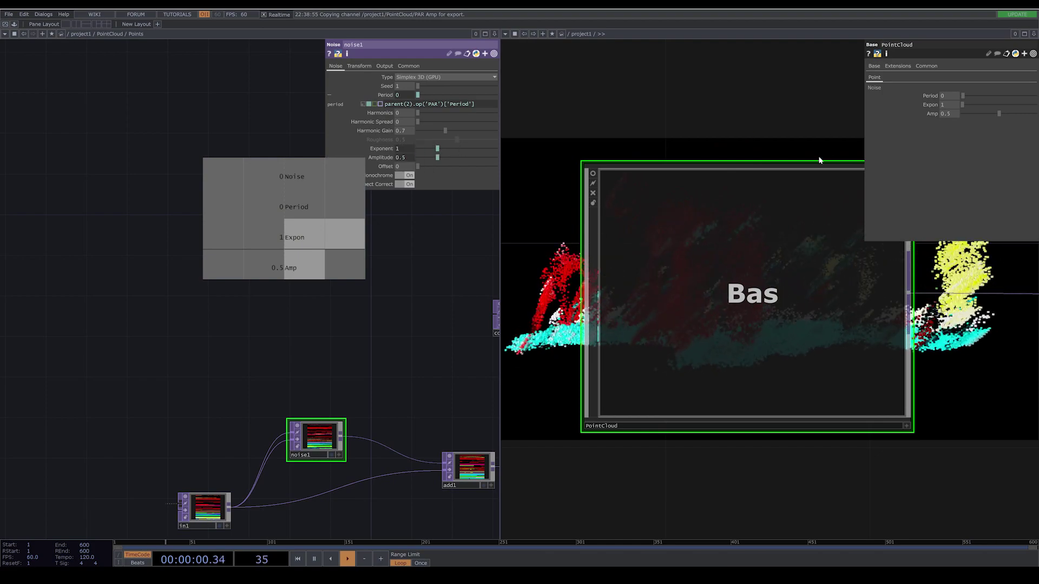
Test the channel links by setting PointCloud's Amp to 1 and its Period to 0.1
click(1034, 54)
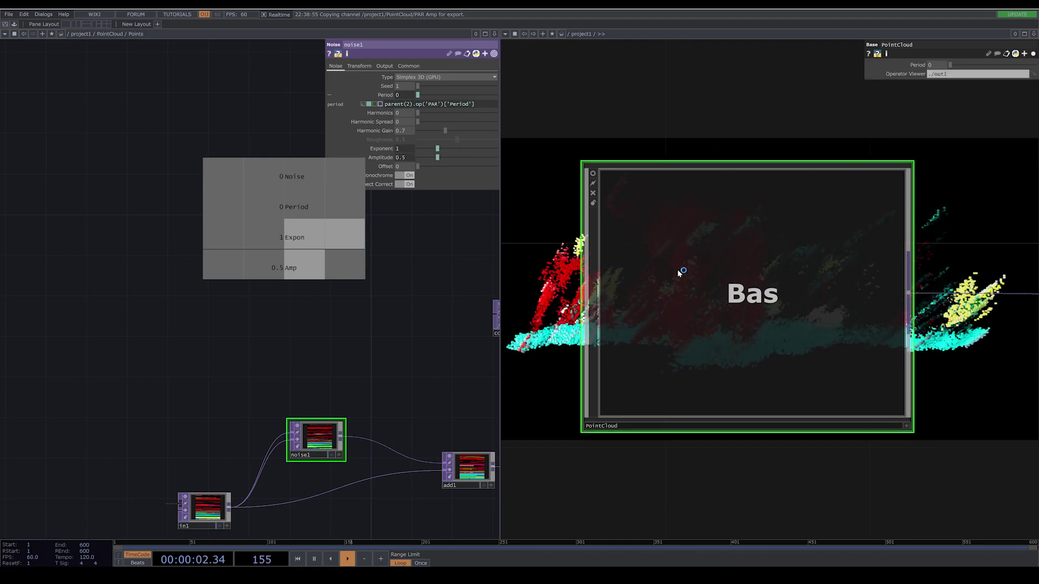
scroll(677, 275, down, 3)
drag(679, 203, 589, 318)
drag(657, 367, 795, 410)
click(1033, 54)
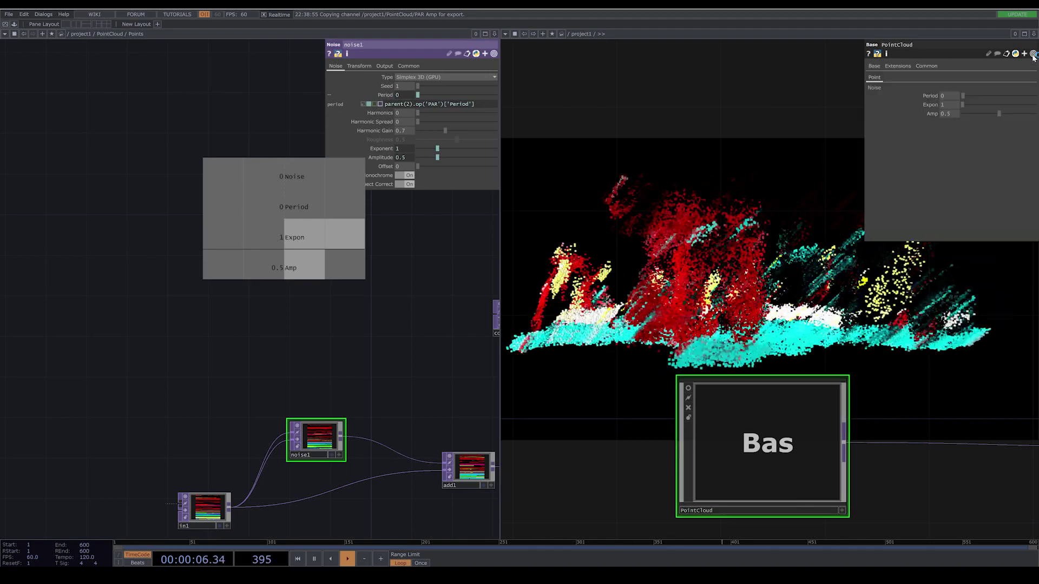
drag(981, 316, 894, 356)
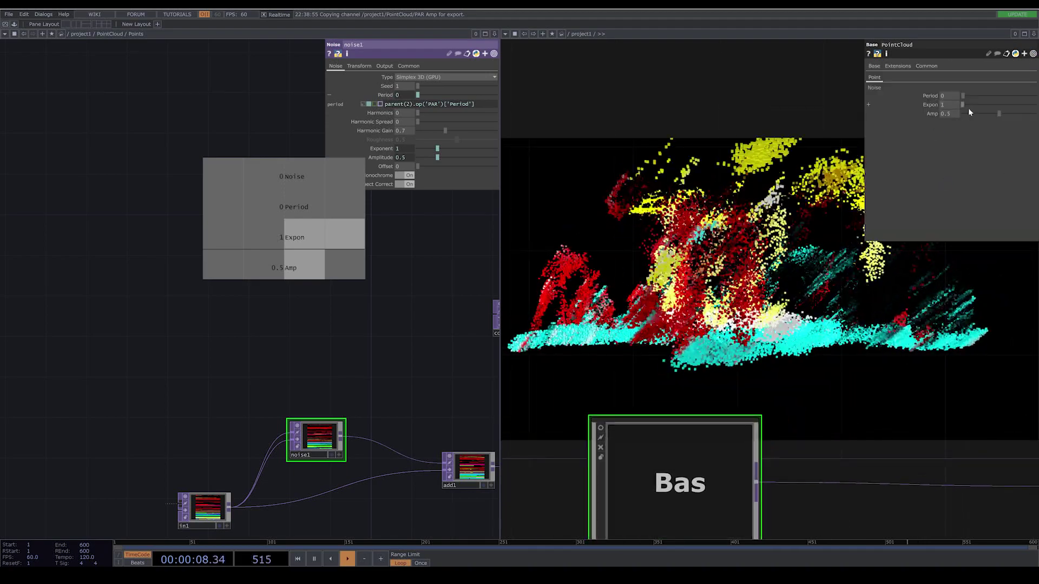
drag(963, 105, 1036, 113)
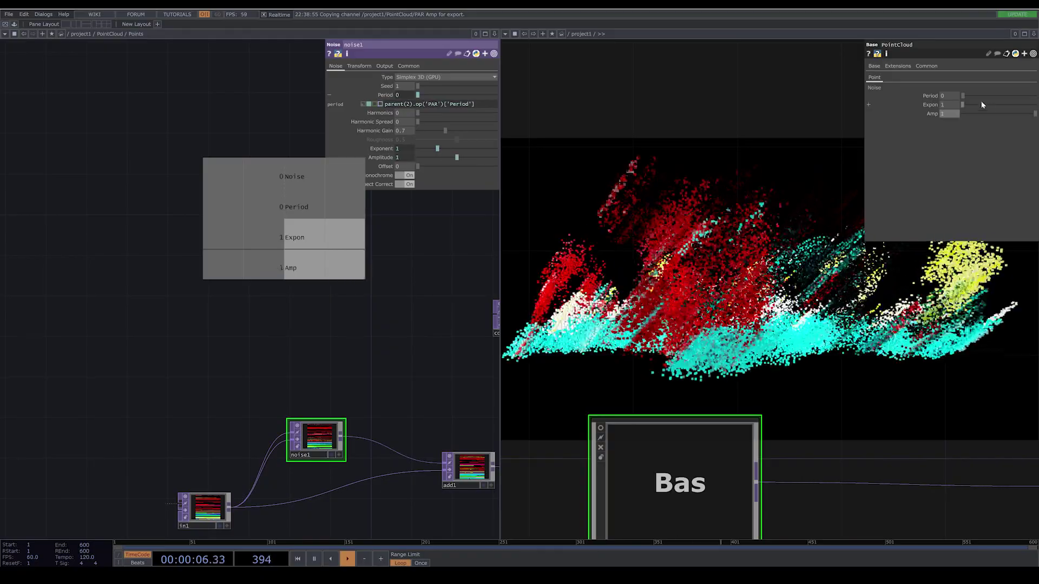
mouse_move(970, 97)
mouse_down()
mouse_move(1036, 96)
mouse_move(961, 100)
mouse_up()
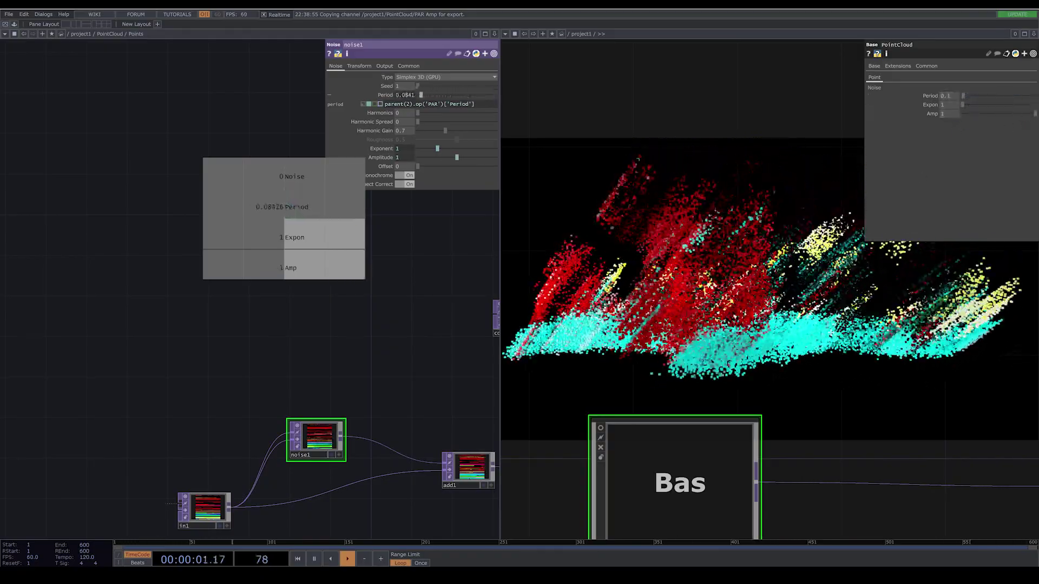
Check the Period parameter's range settings in PointCloud's Component Editor, and raise Period to 15.4
drag(722, 515, 711, 369)
right_click(678, 341)
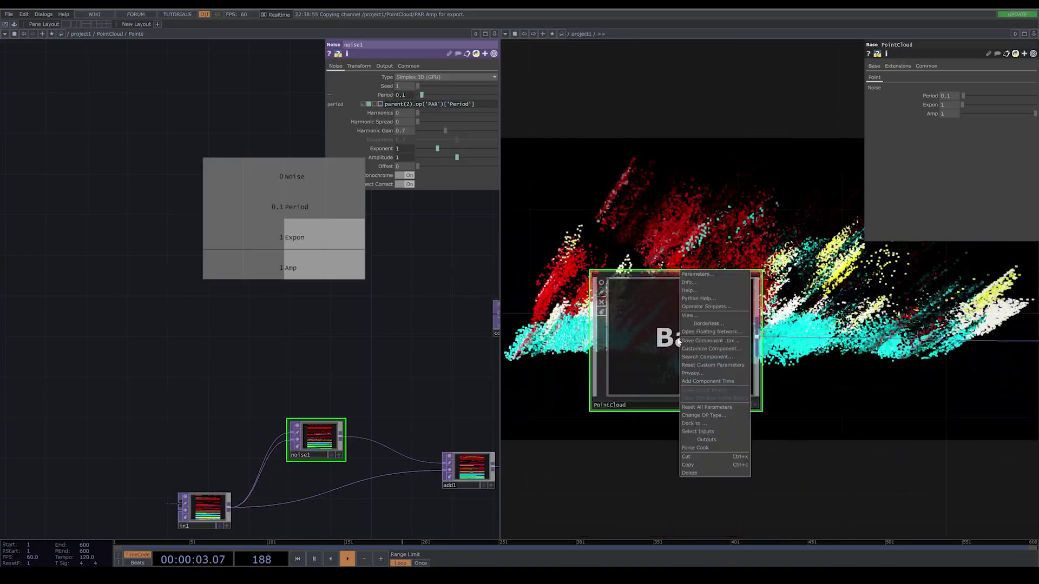
click(714, 349)
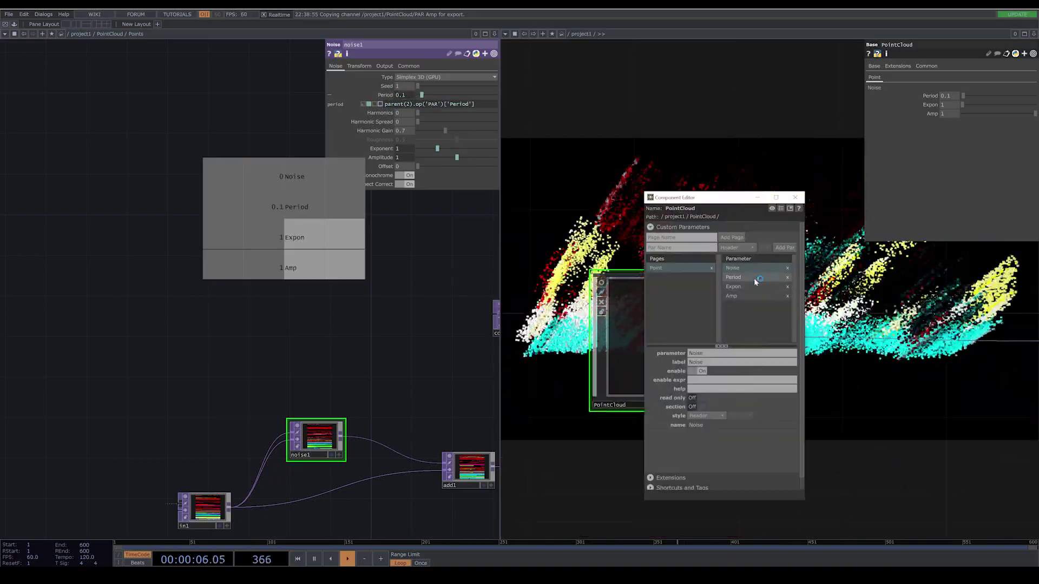
click(754, 278)
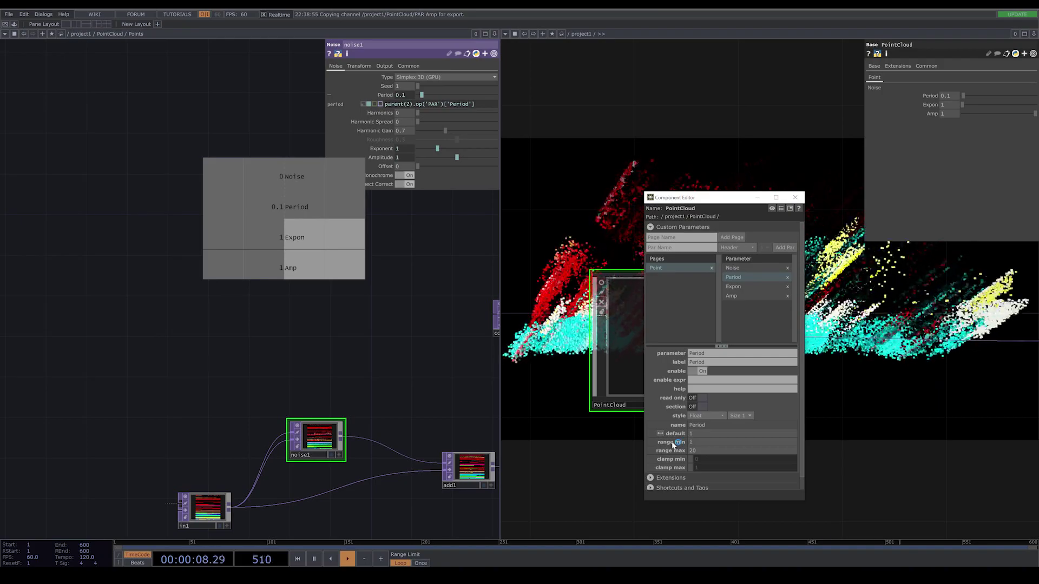
click(794, 197)
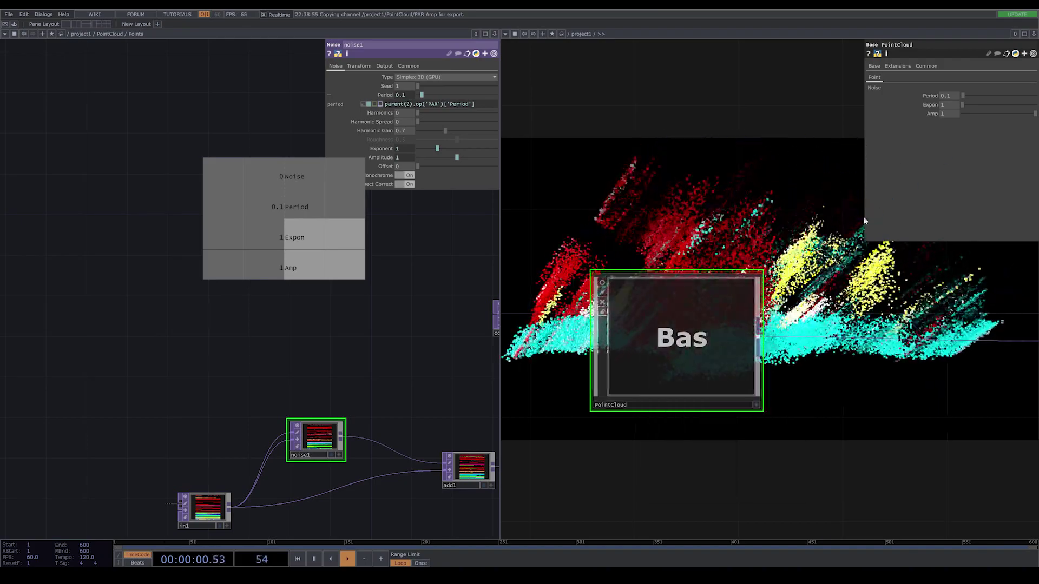
drag(963, 96, 1013, 102)
Inspect transform1 in the Points network and delete the thresh1 operator fed by in2
scroll(425, 372, down, 5)
drag(437, 490, 175, 379)
drag(240, 393, 294, 437)
drag(322, 295, 340, 333)
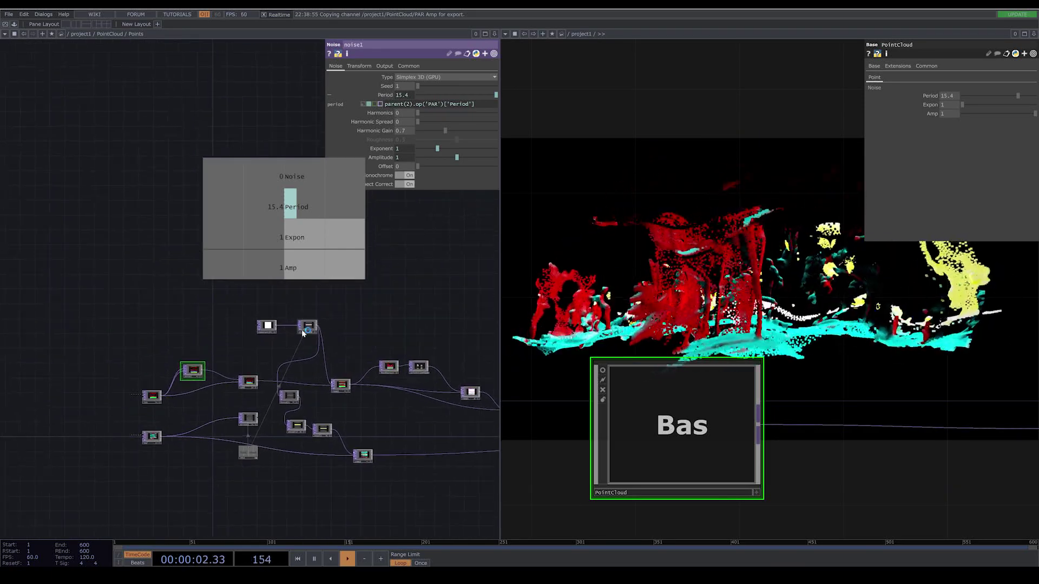
scroll(303, 333, up, 5)
click(307, 327)
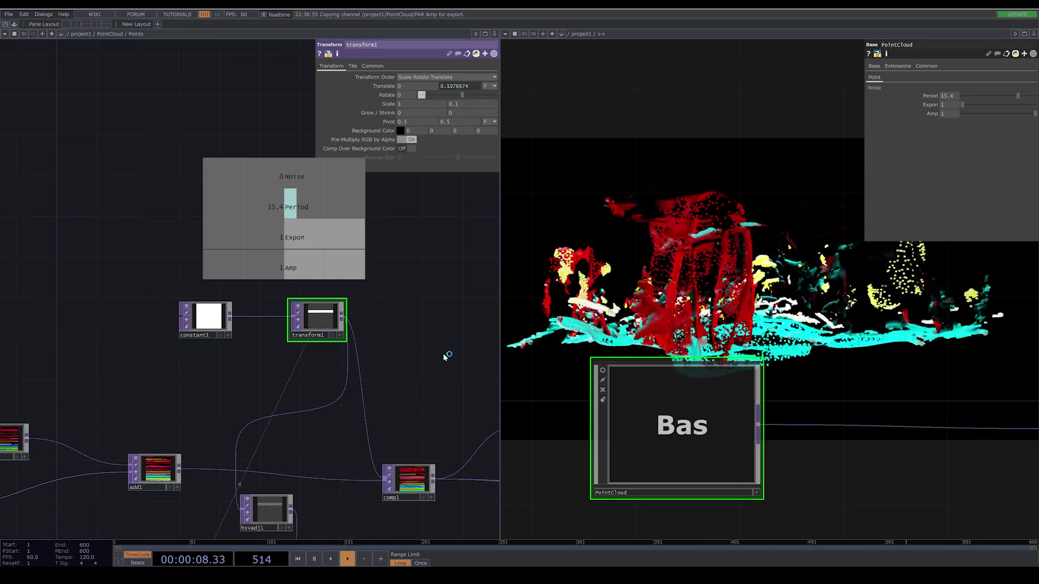
scroll(442, 354, down, 5)
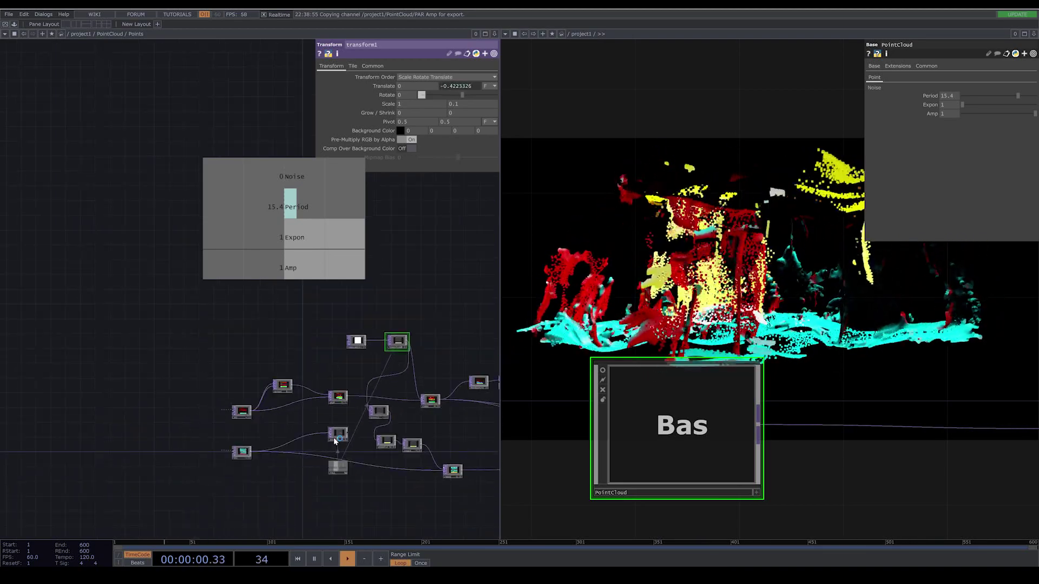
click(338, 436)
key(Delete)
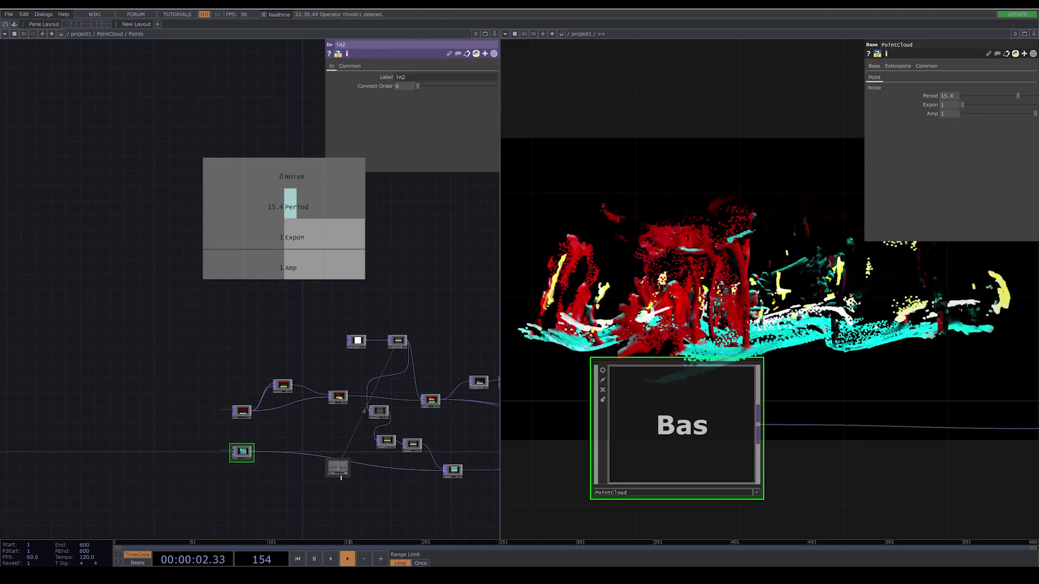
Move lfo1 above transform1 and set its Frequency to 0.38
scroll(339, 479, up, 6)
scroll(365, 455, down, 6)
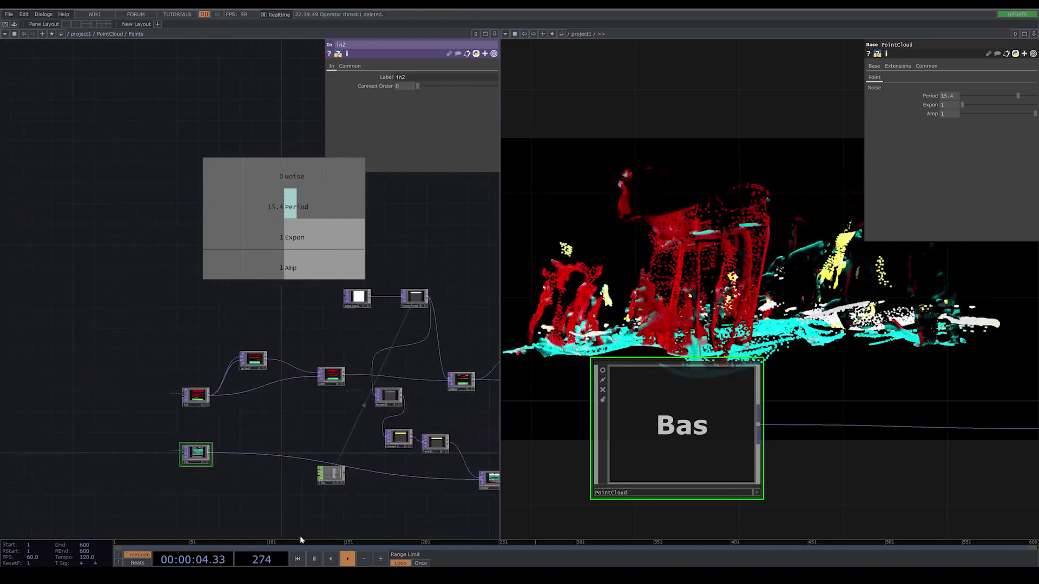
drag(348, 455, 426, 249)
drag(468, 304, 406, 368)
scroll(398, 331, up, 6)
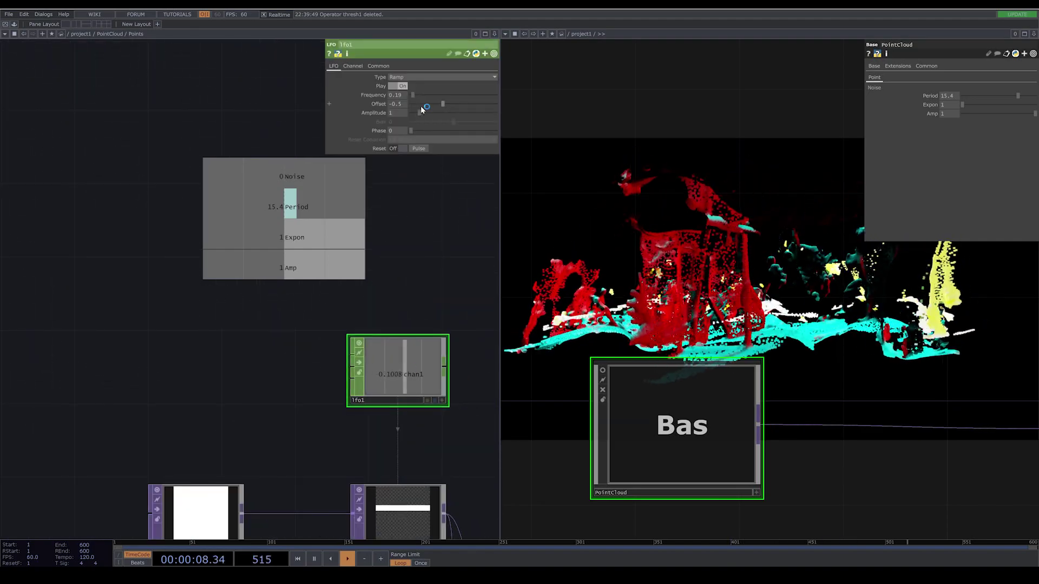
mouse_move(415, 94)
mouse_down()
mouse_move(440, 98)
mouse_move(407, 107)
mouse_up()
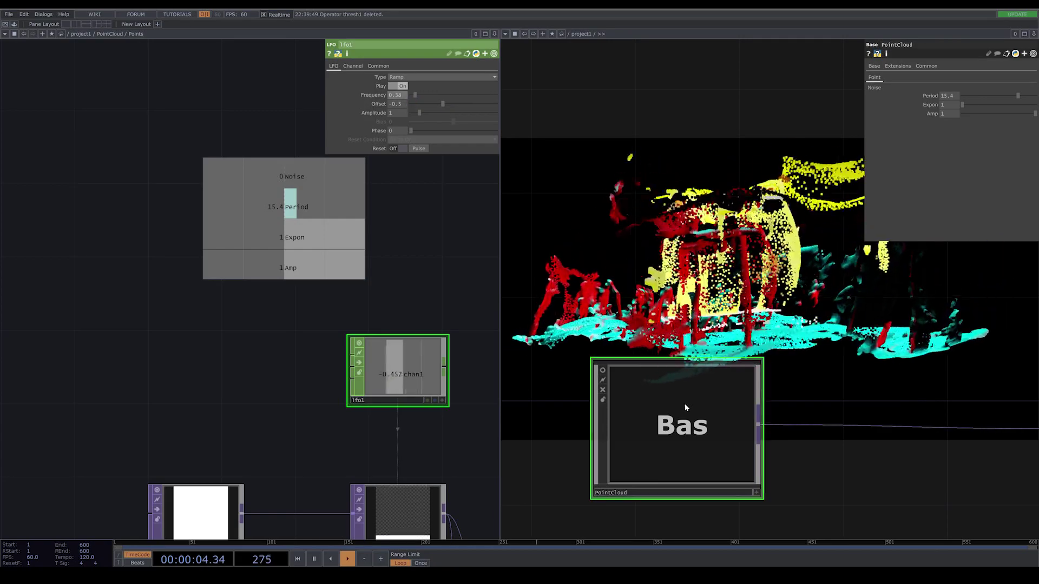
Add a Float parameter named Freq-LFO to PointCloud's Point page and place it below Amp in the parameter order
right_click(672, 428)
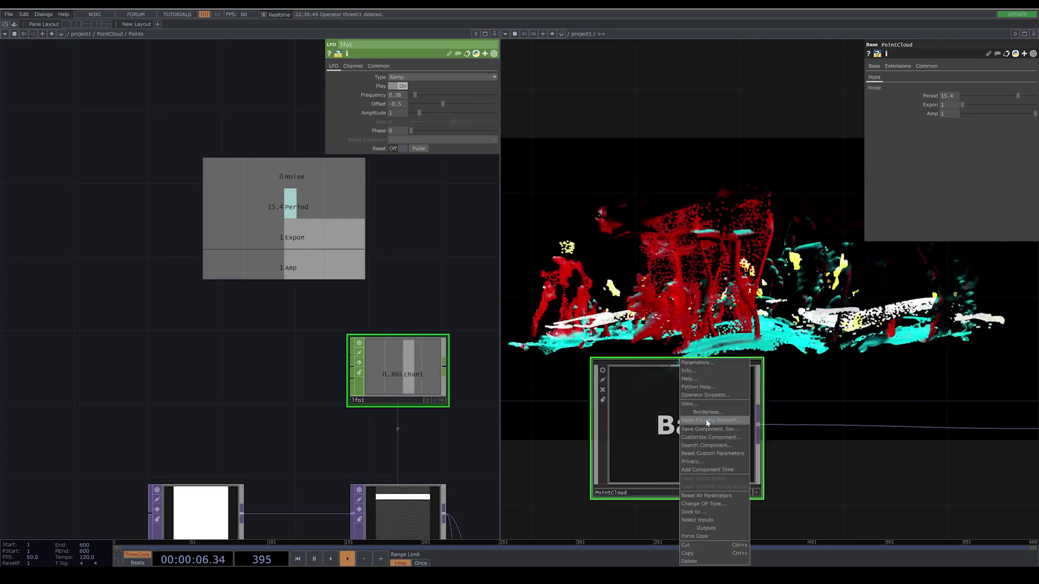
click(717, 438)
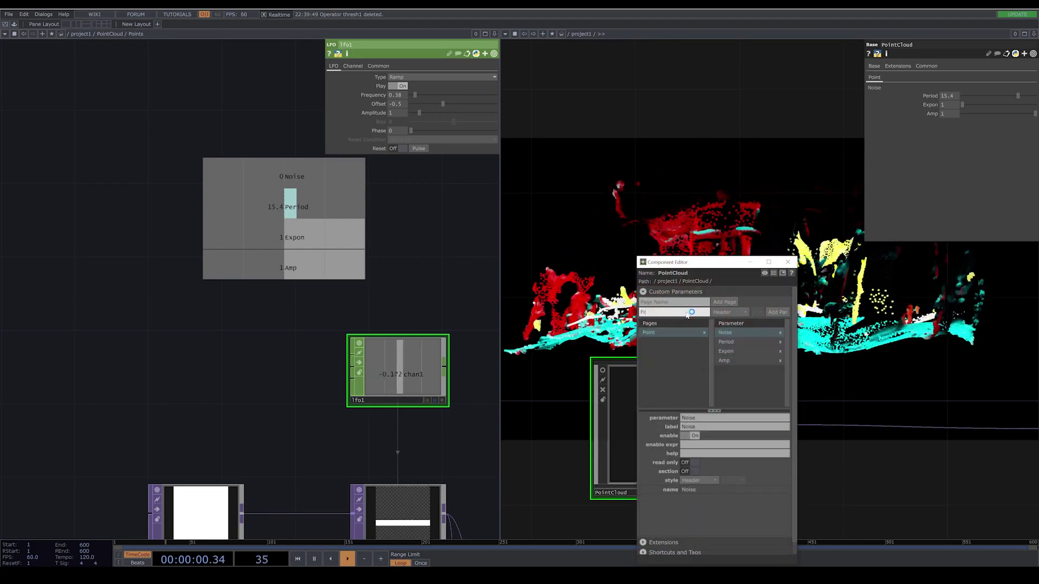
click(687, 314)
text(Freq)
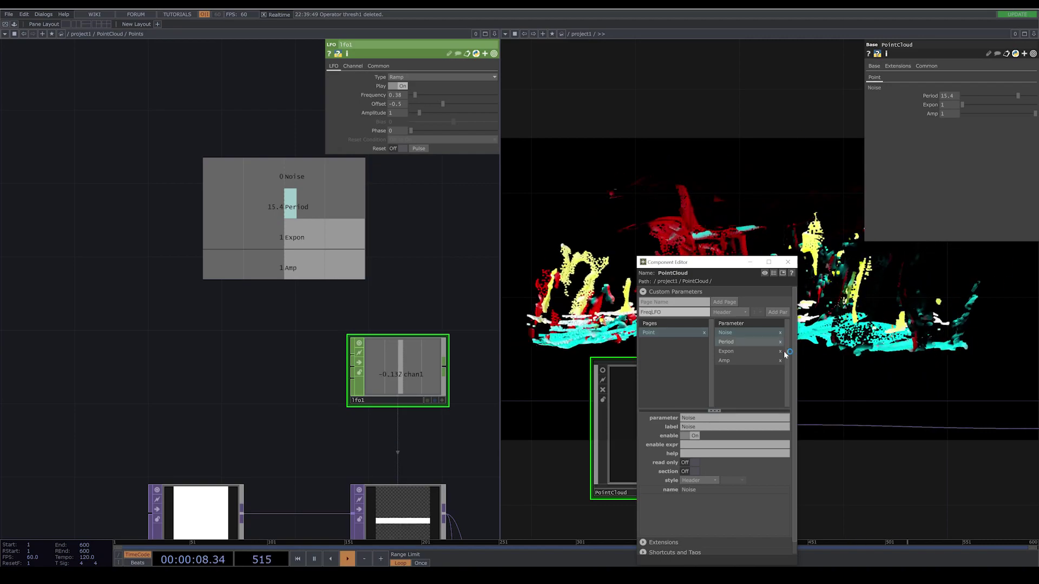
text(LFO)
click(728, 312)
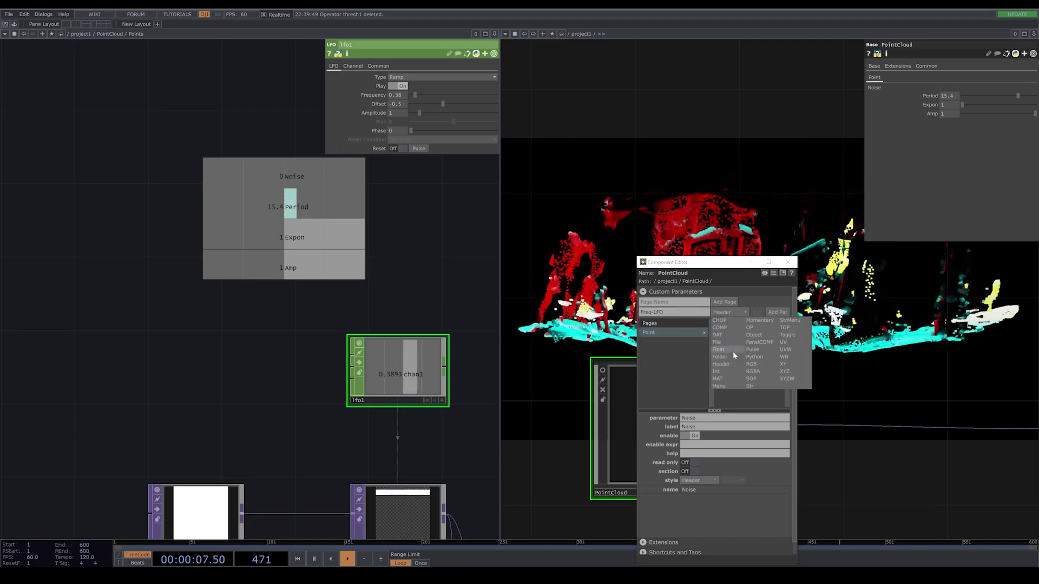
click(720, 350)
click(777, 312)
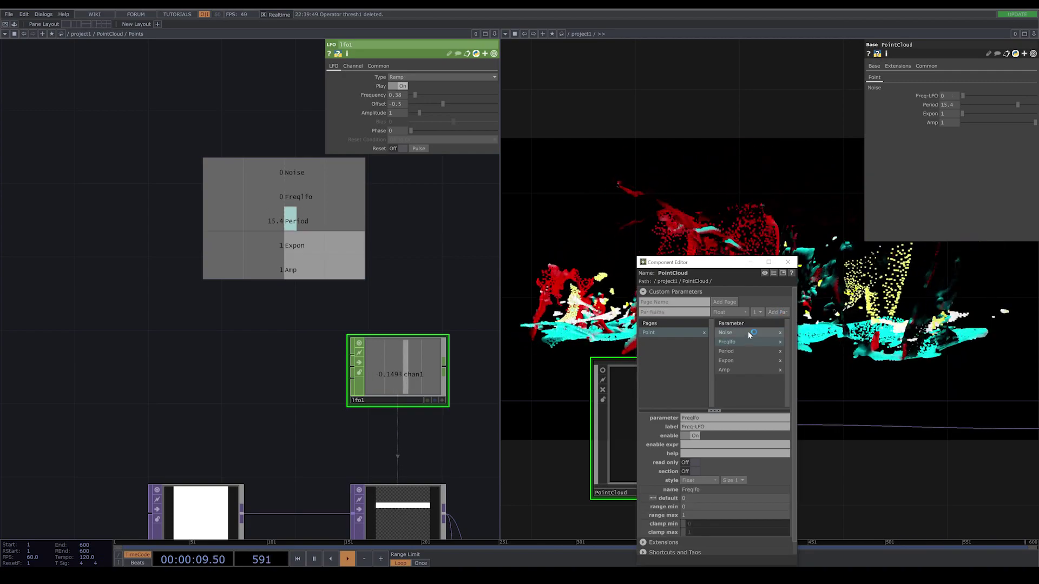
drag(750, 336, 744, 379)
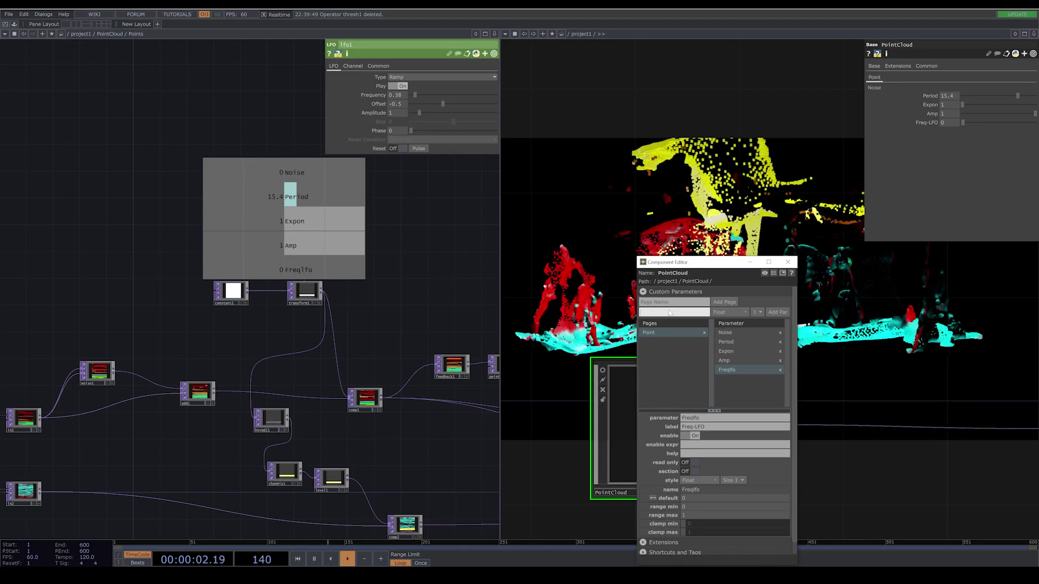
Add a Header parameter named Effect to PointCloud's Point page, placed above Freq-LFO
click(673, 312)
text(Effect)
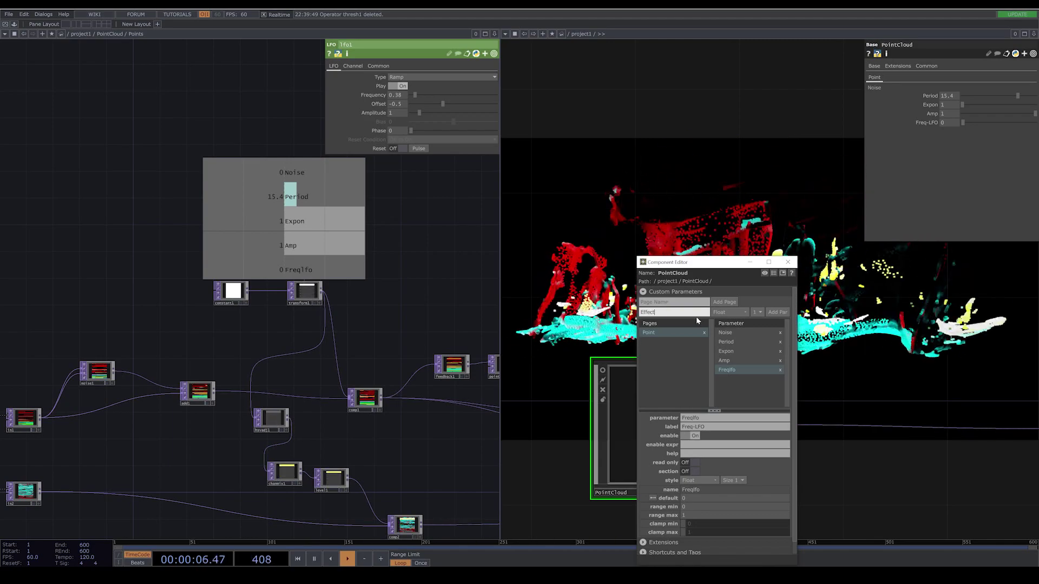
click(727, 312)
click(730, 366)
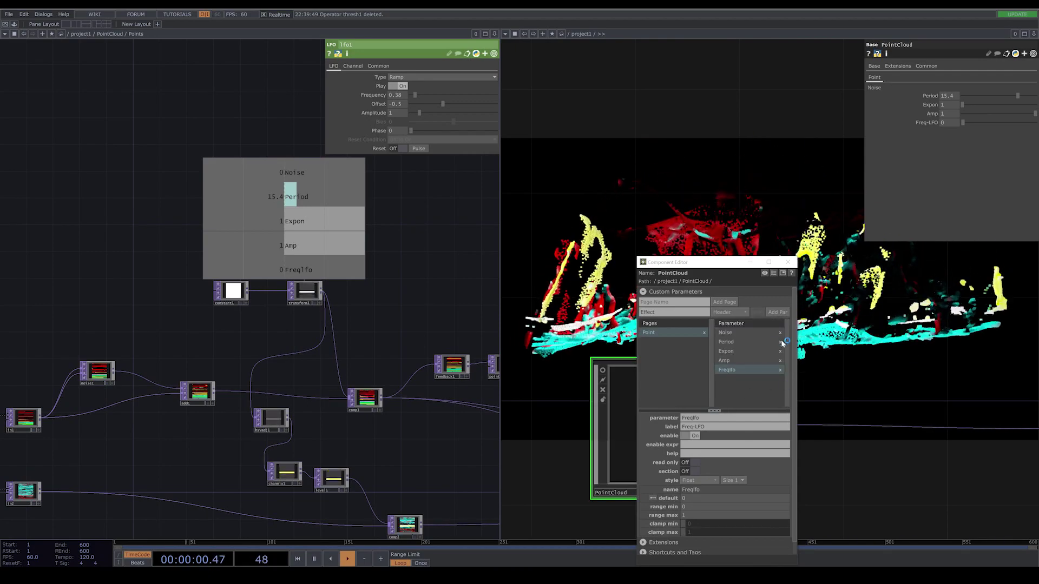
click(778, 312)
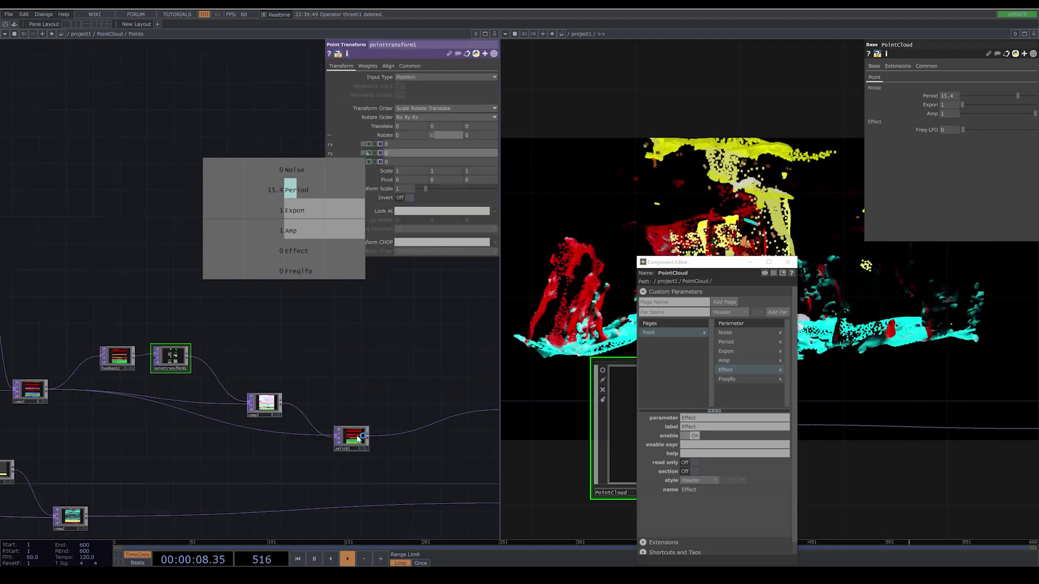
Inspect switch1 in the Points network, and add a Float parameter named Switch below Freq-LFO on PointCloud's Point page
click(357, 440)
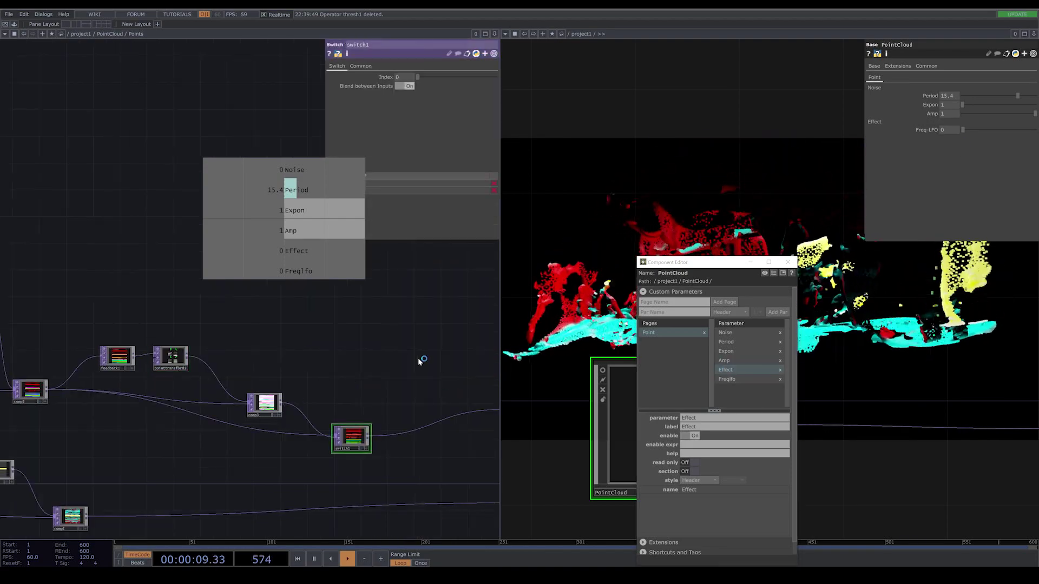
drag(418, 360, 356, 358)
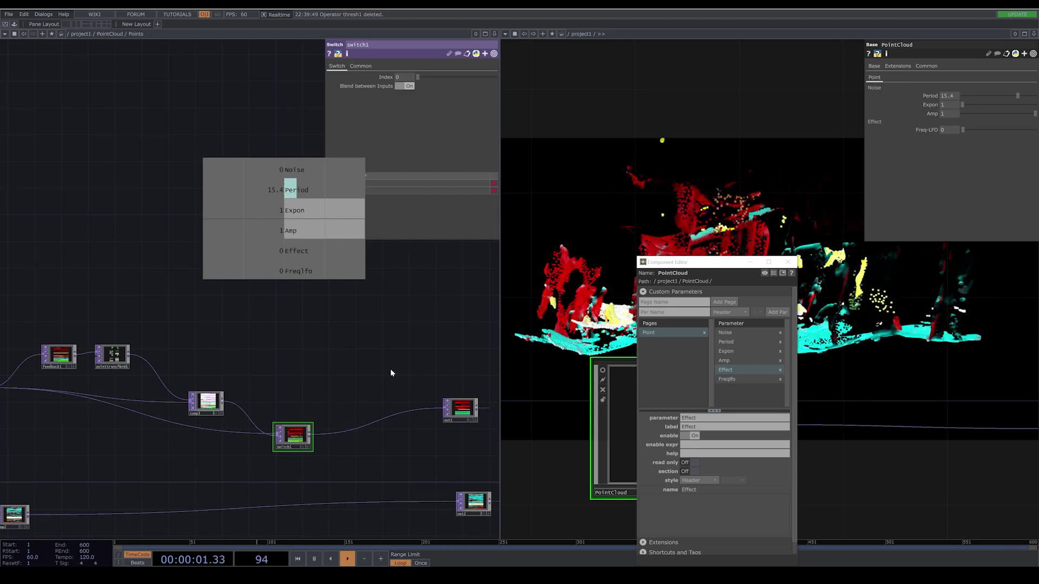
scroll(351, 352, down, 4)
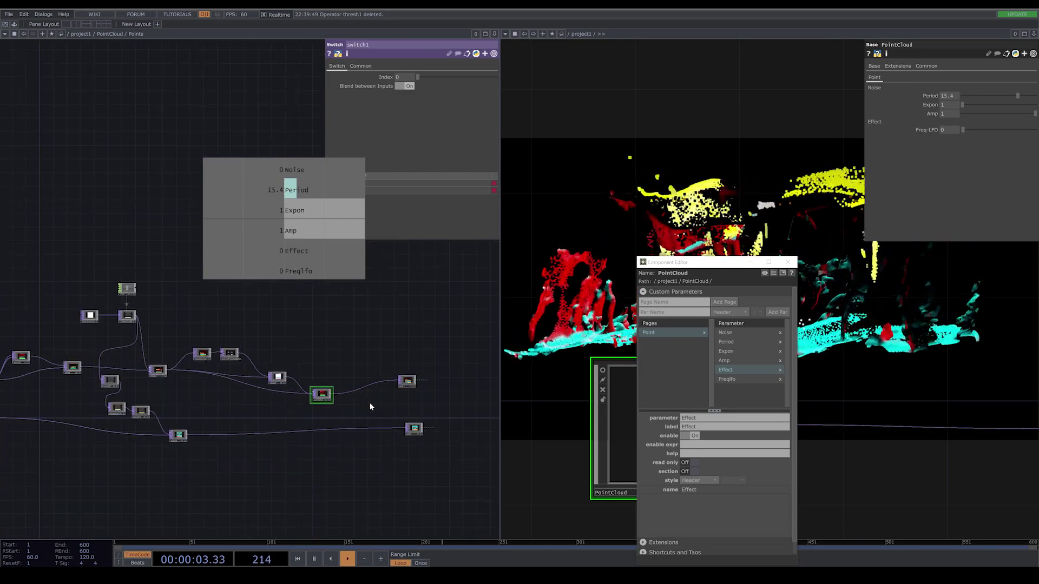
click(730, 382)
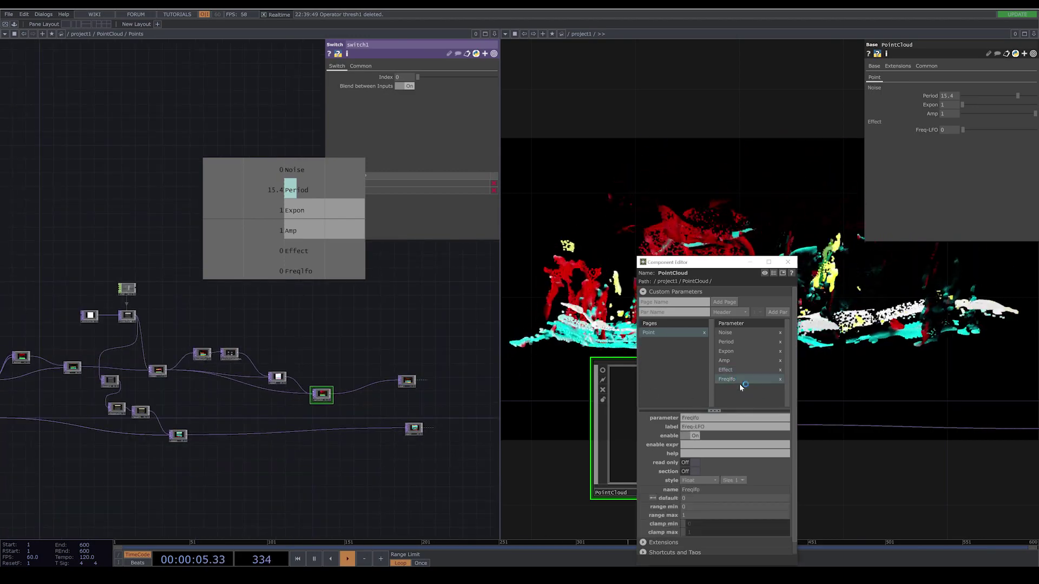
click(676, 315)
text(Switch)
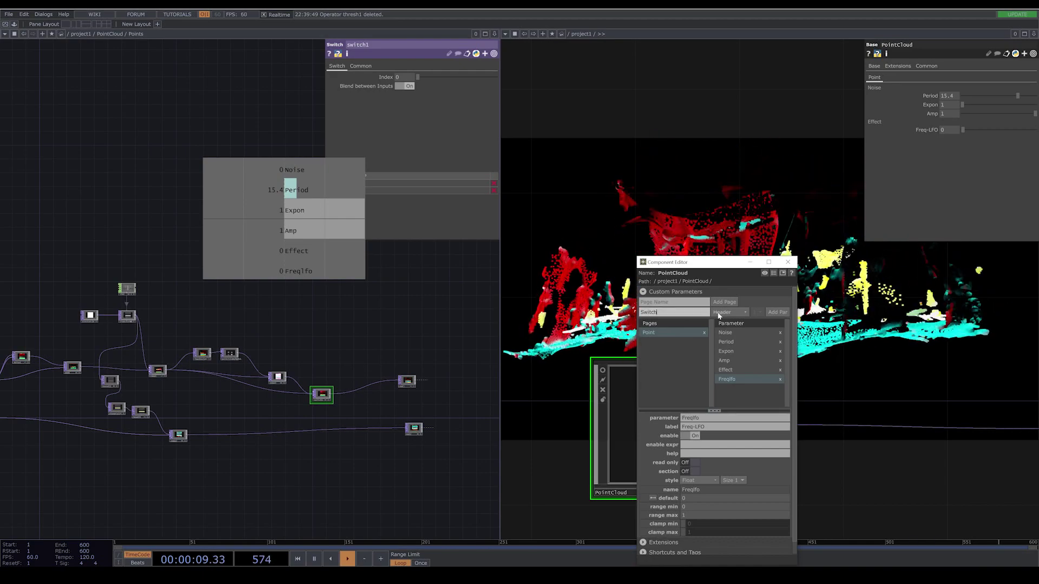
click(731, 314)
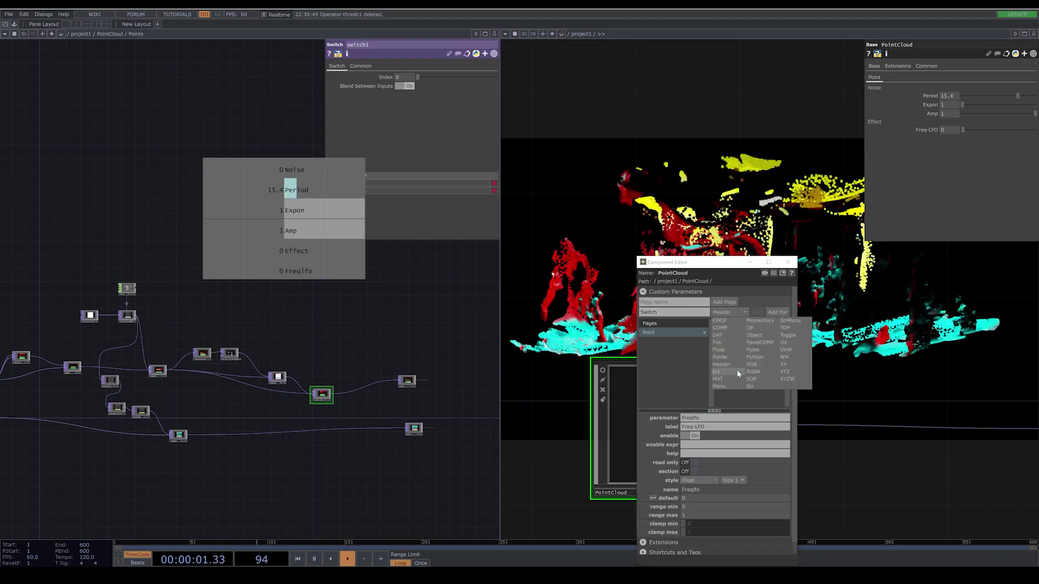
click(736, 351)
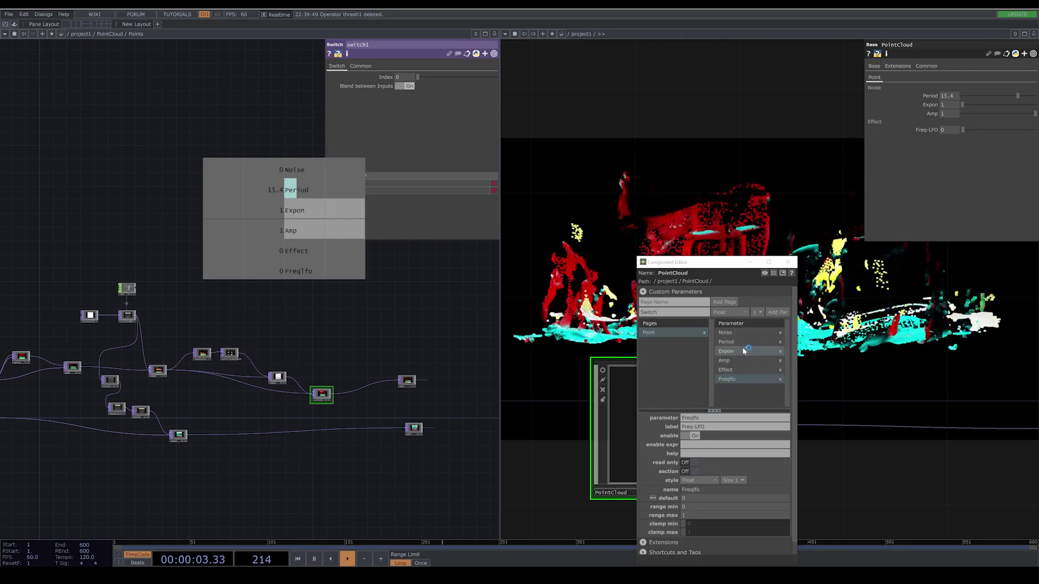
click(778, 312)
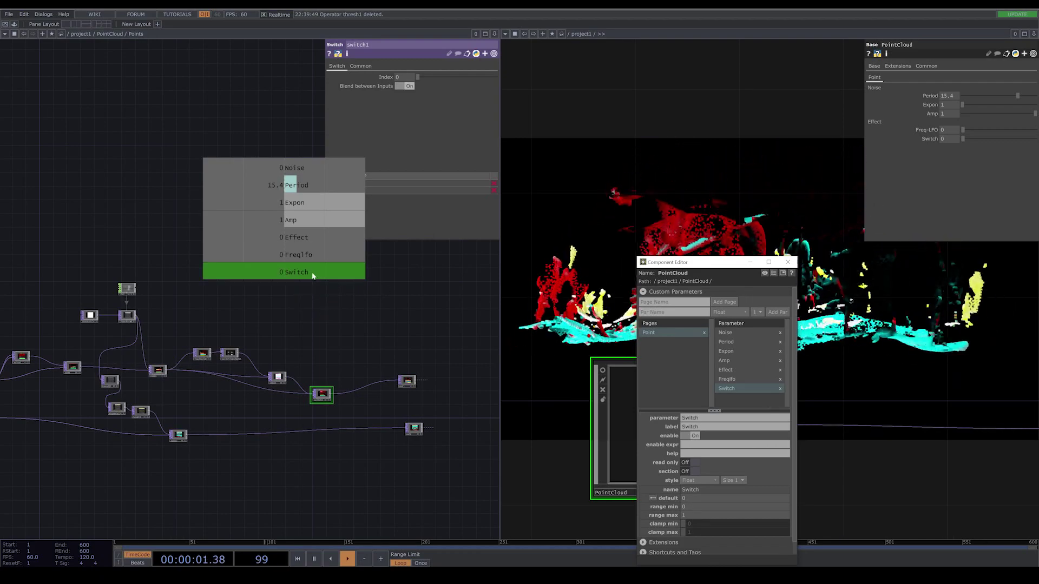
Drive switch1's Index from the PAR Null's Switch channel, and test it by sweeping PointCloud's Switch to 1 and back to 0
drag(311, 275, 406, 77)
click(413, 75)
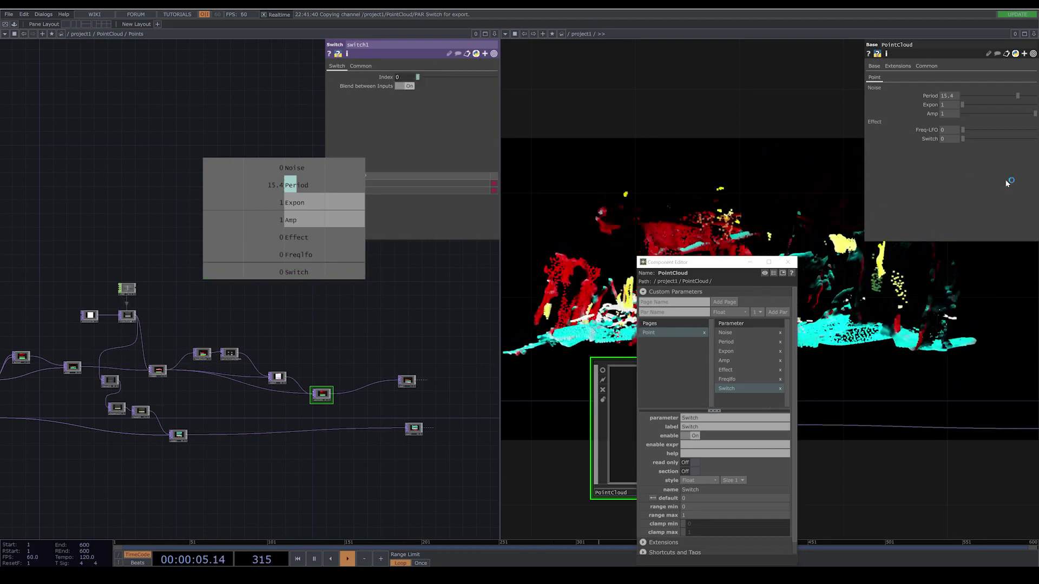
drag(1006, 181, 944, 138)
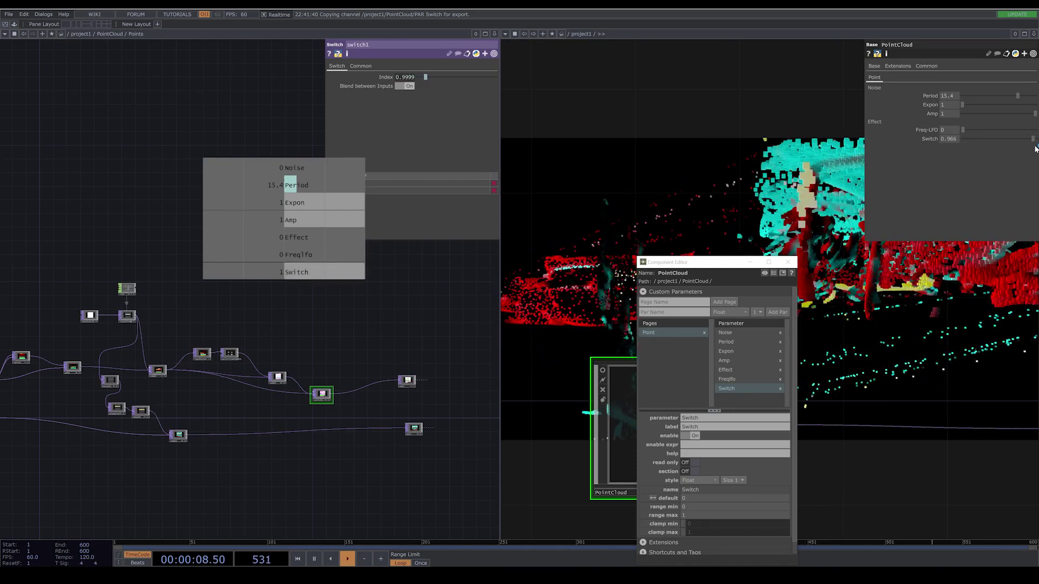
drag(1032, 149, 943, 160)
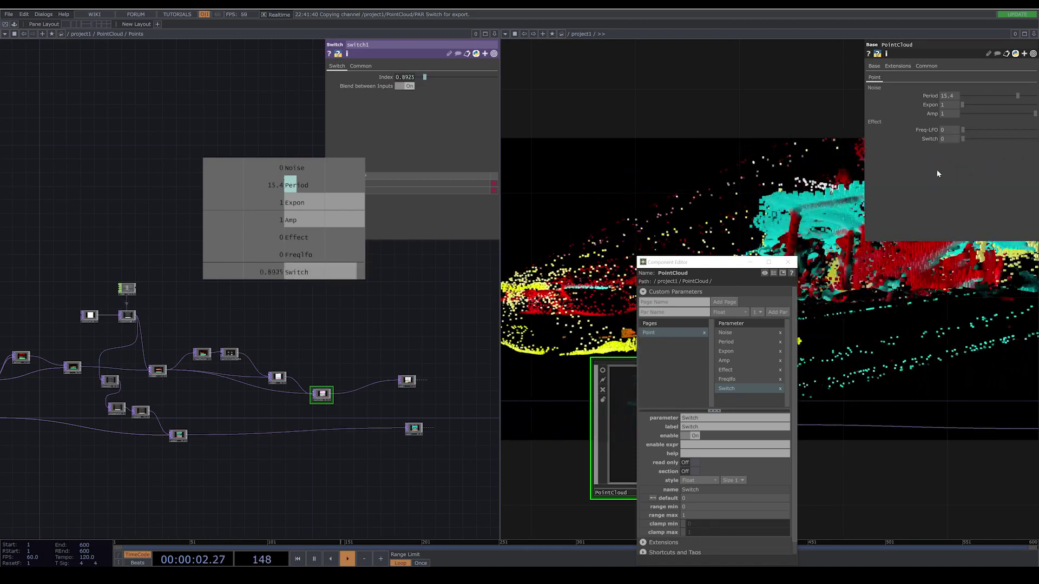
click(788, 262)
drag(962, 139, 967, 138)
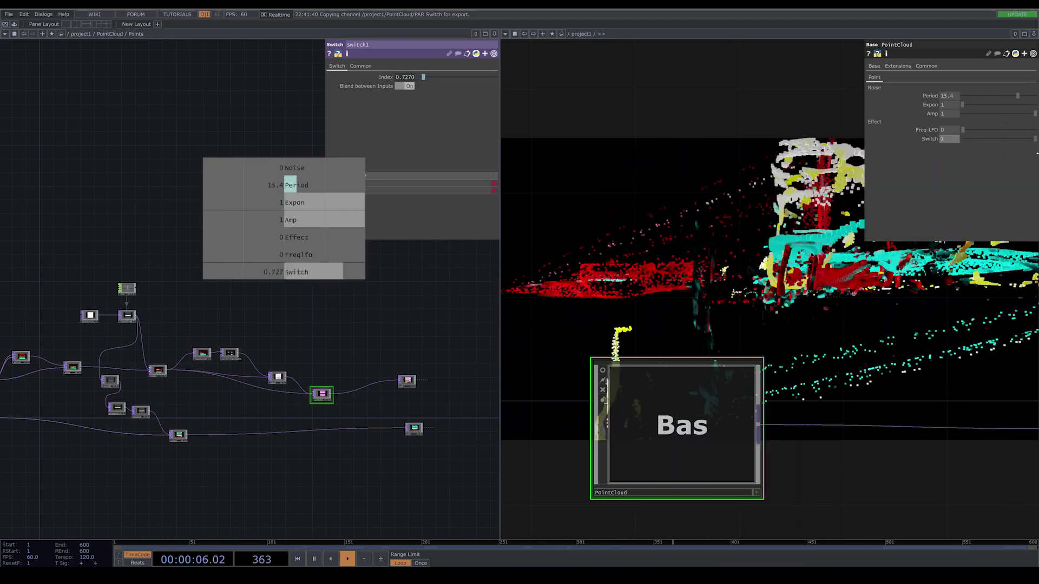
drag(1037, 153, 915, 177)
Return to the PointCloud network and inspect the material switch1 fed by phong1 and the point sprite material
scroll(714, 310, down, 5)
drag(775, 340, 689, 316)
drag(663, 429, 717, 439)
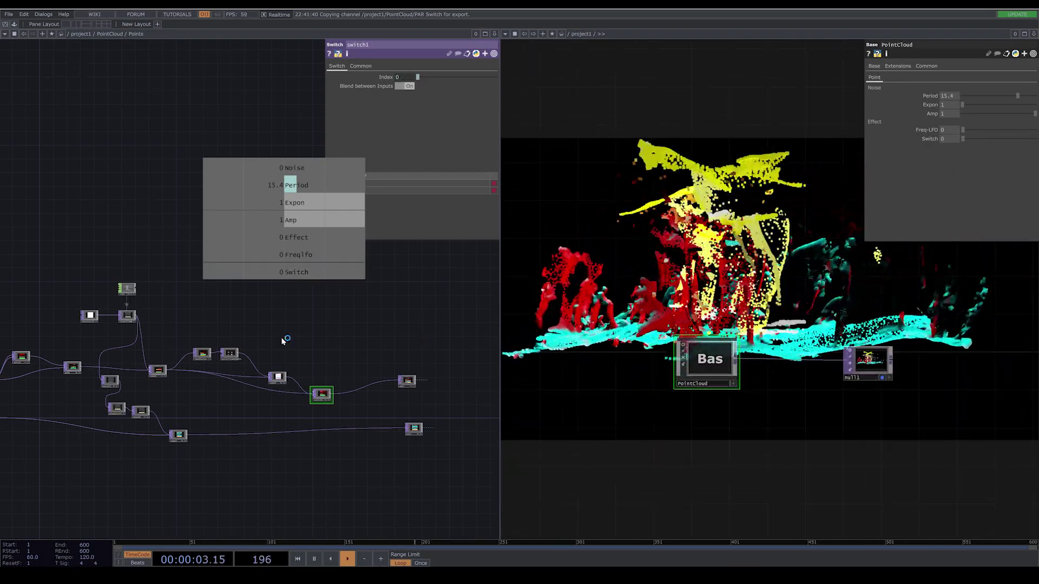
mouse_move(325, 575)
click(401, 514)
drag(263, 469, 257, 449)
click(24, 34)
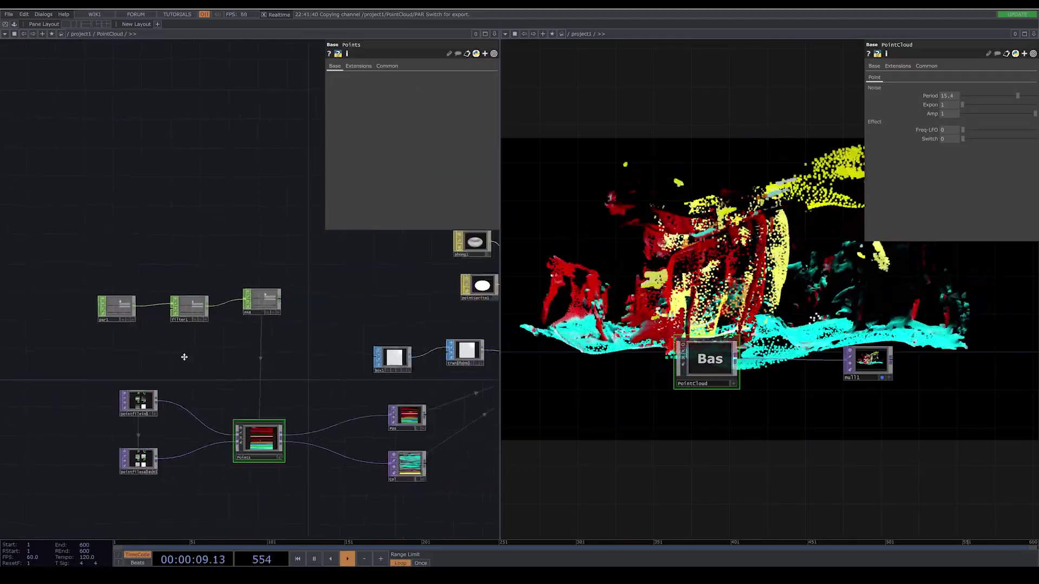
scroll(213, 358, down, 5)
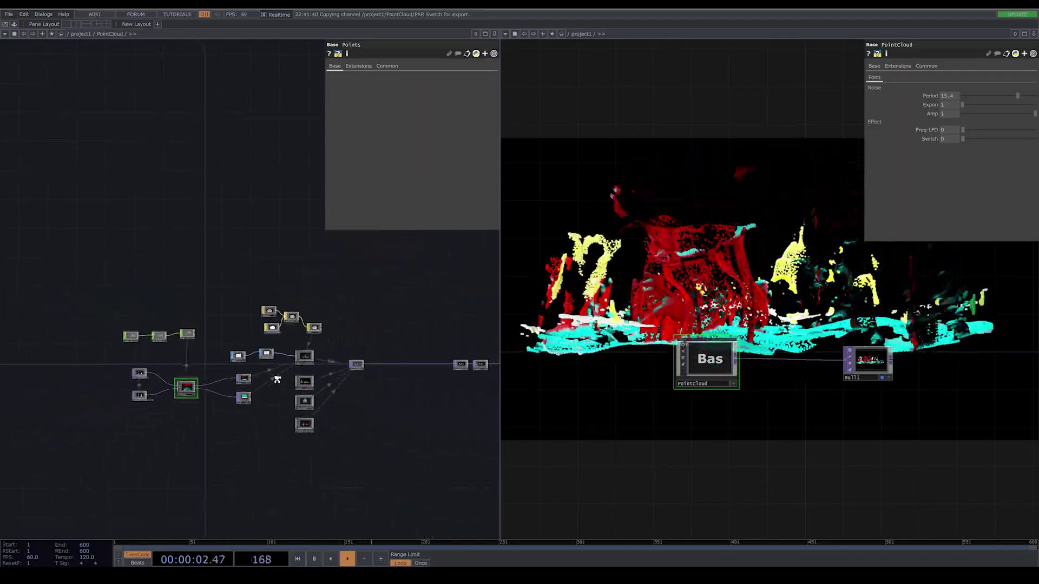
scroll(241, 335, up, 5)
click(289, 309)
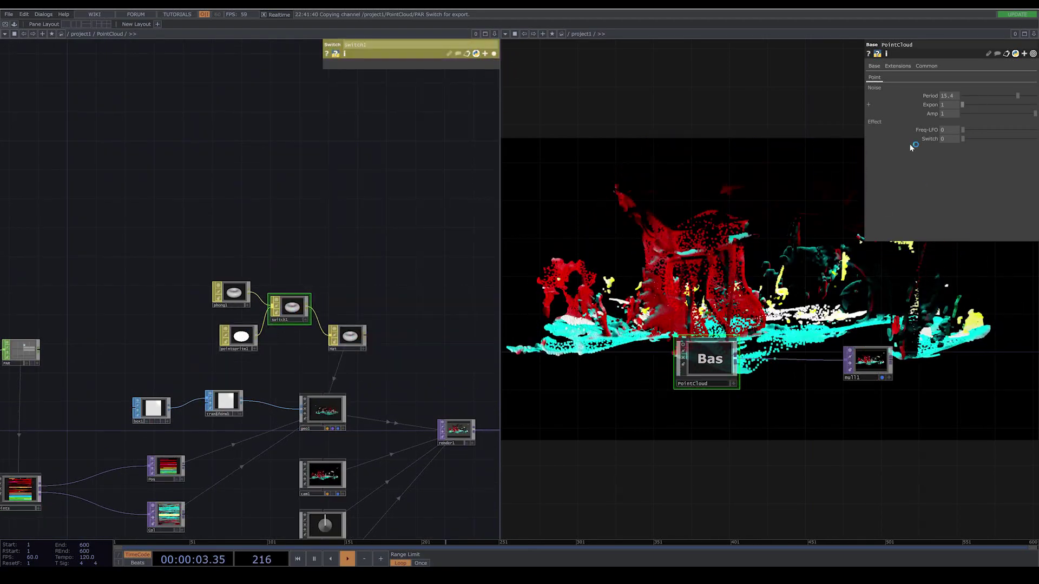
Customize PointCloud by adding a File-type parameter named File above Noise on the Point page
right_click(719, 360)
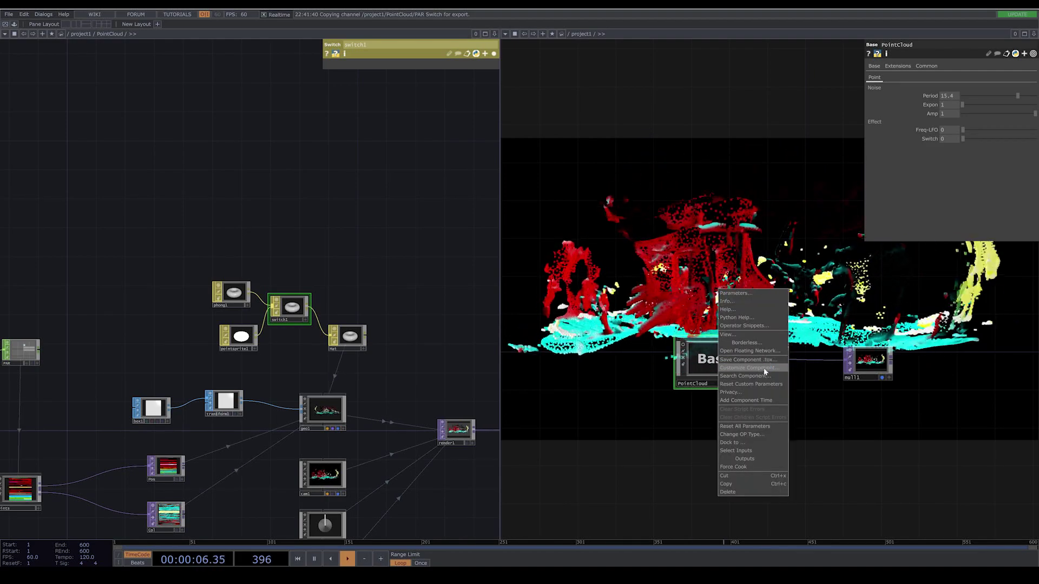
click(751, 368)
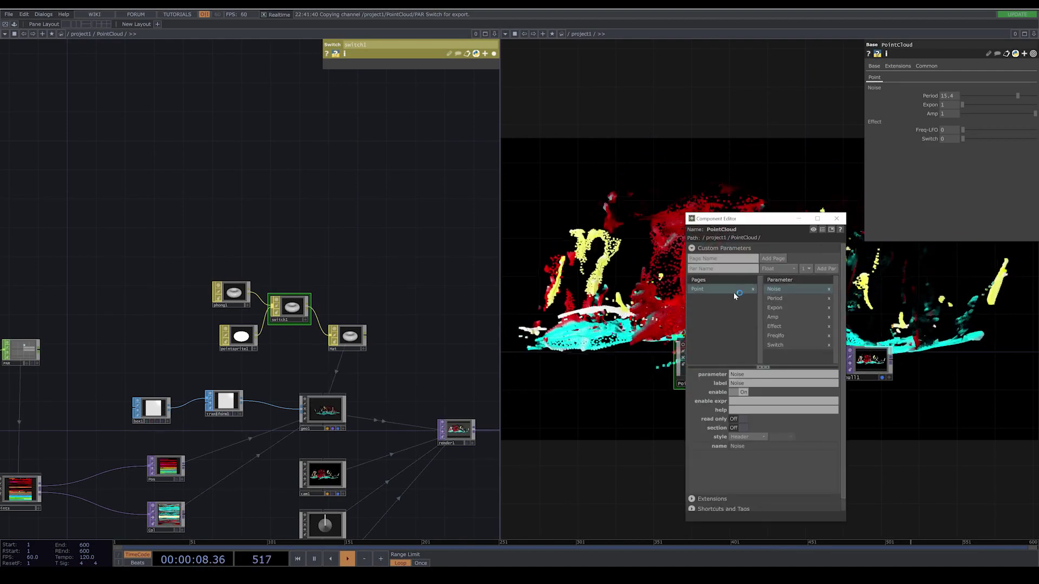
click(731, 269)
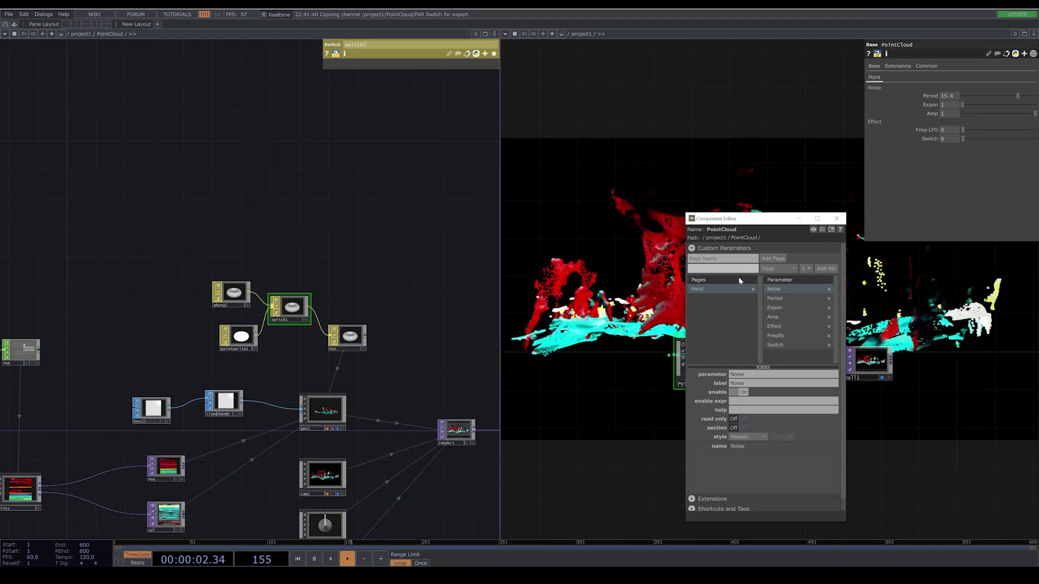
text(File)
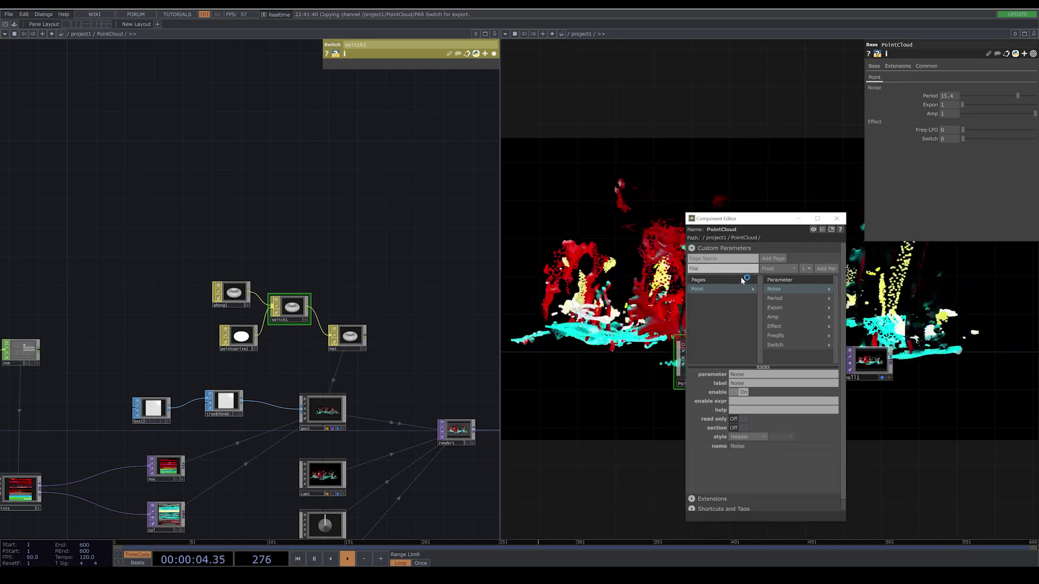
click(780, 268)
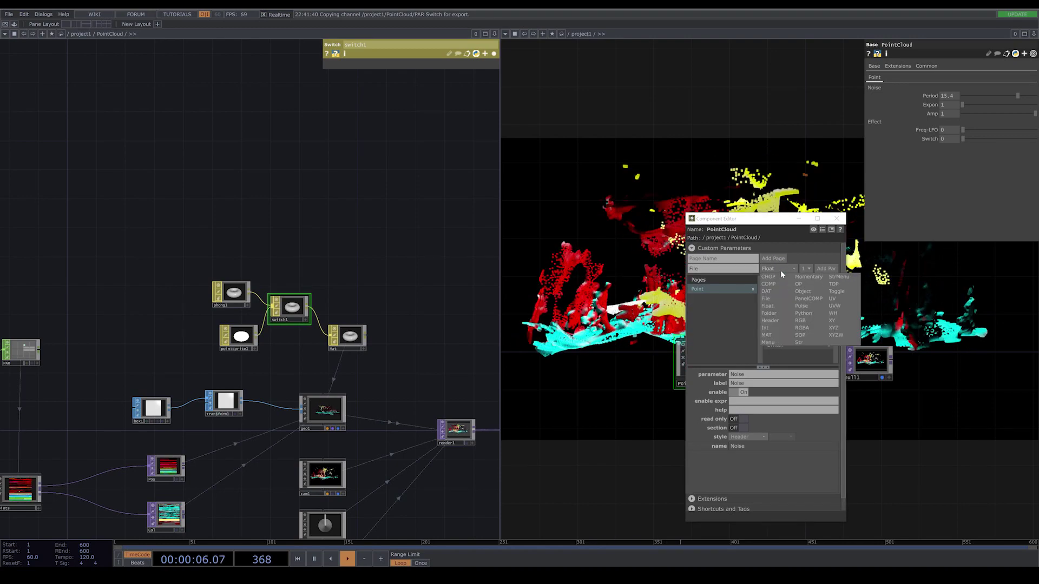
click(779, 298)
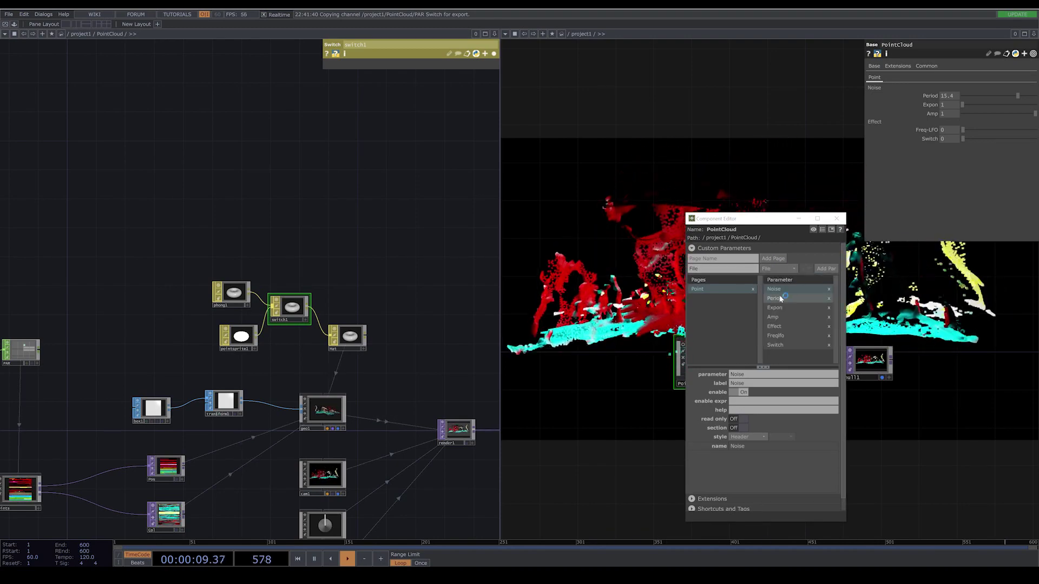
click(825, 269)
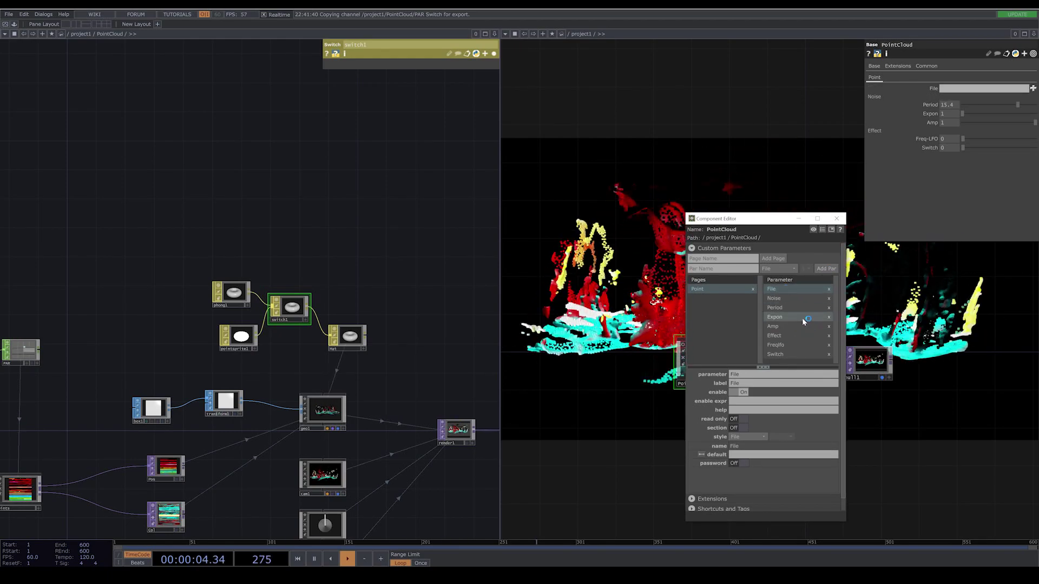
Fill PointCloud's File parameter with pointfilein1's file path, and paste a reference to that parameter into pointfilein1's File
scroll(208, 410, down, 3)
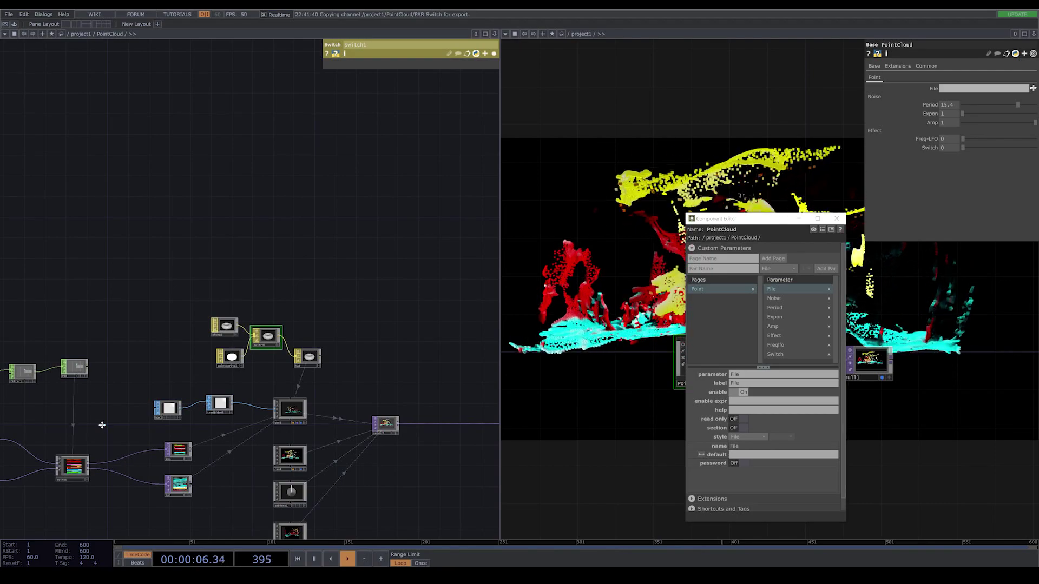
drag(121, 420, 374, 380)
click(239, 402)
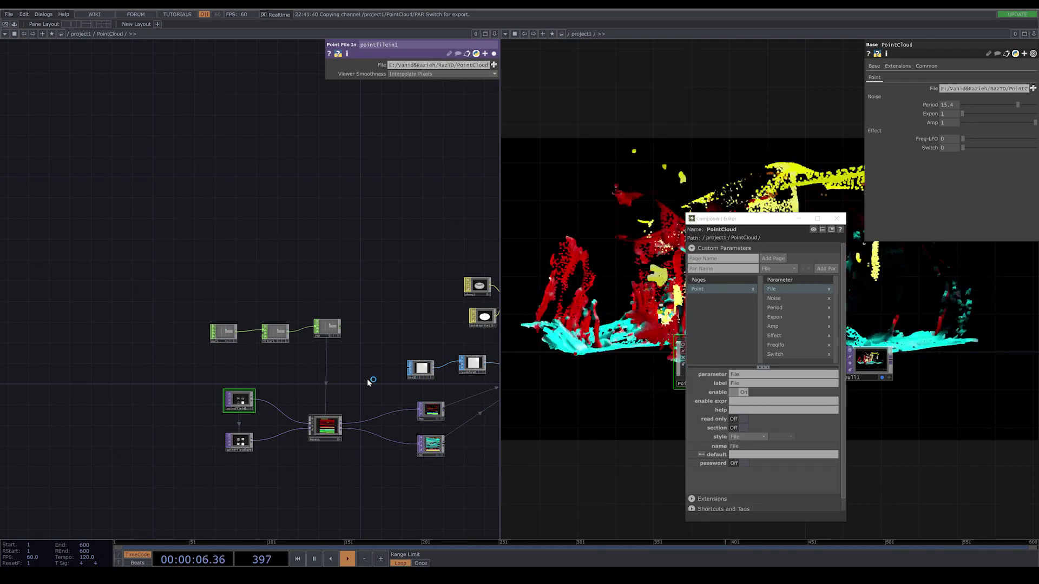
right_click(927, 86)
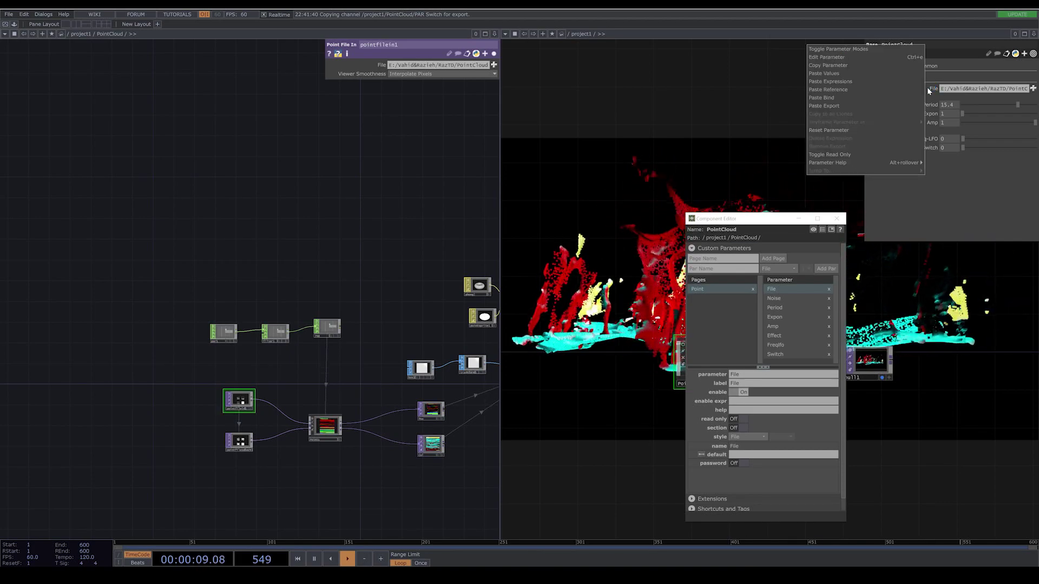
click(877, 66)
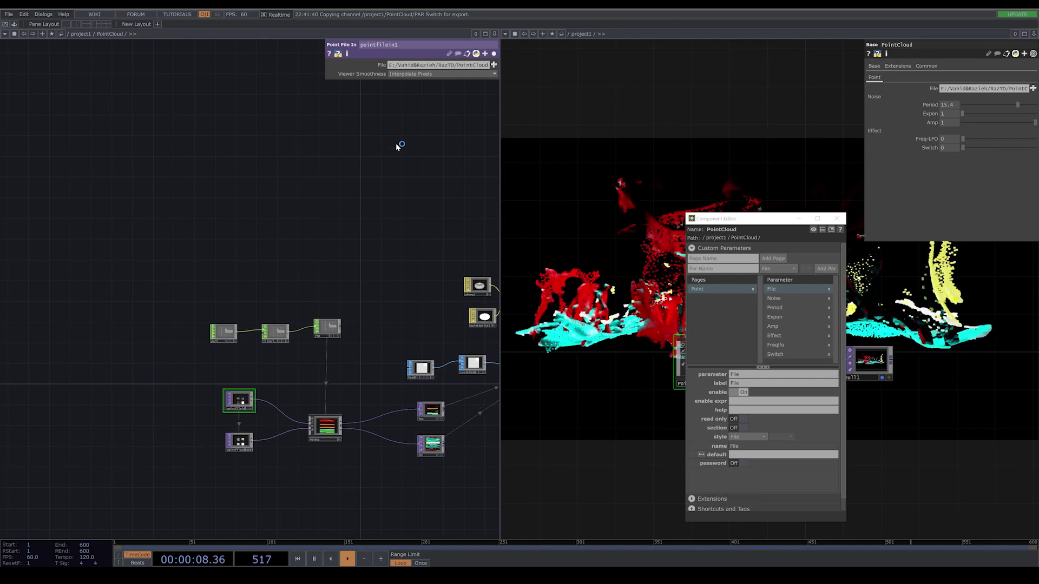
right_click(382, 67)
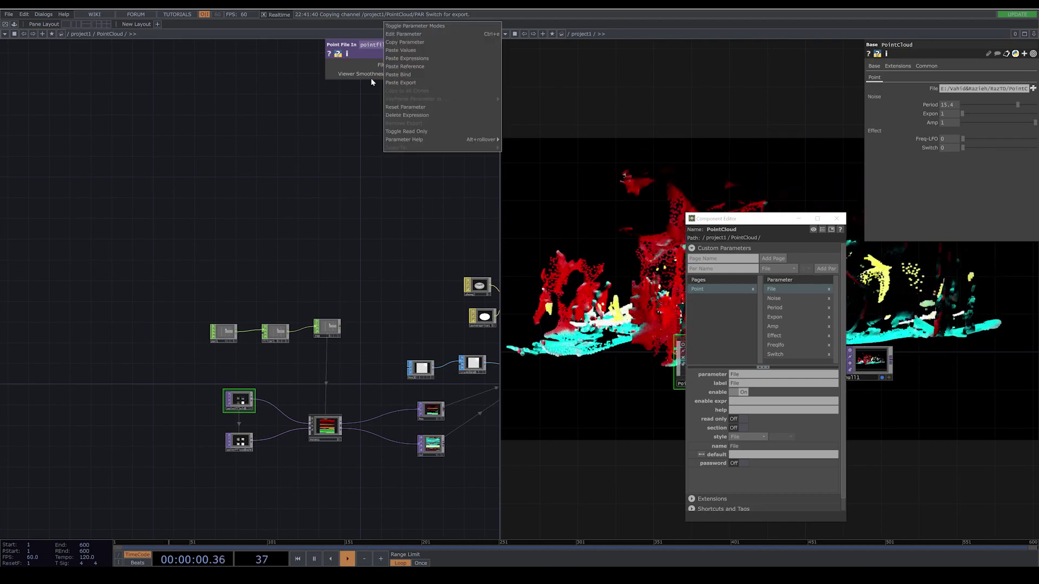
click(393, 68)
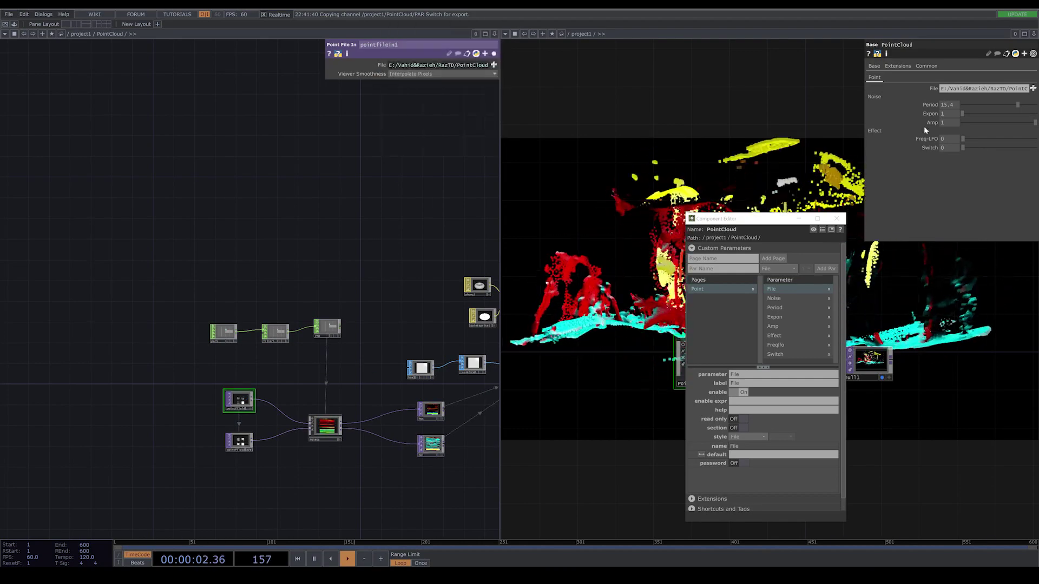
Move the Component Editor clear of the parameters, and open geo1's network to inspect switch1's Select Input
drag(730, 219, 822, 324)
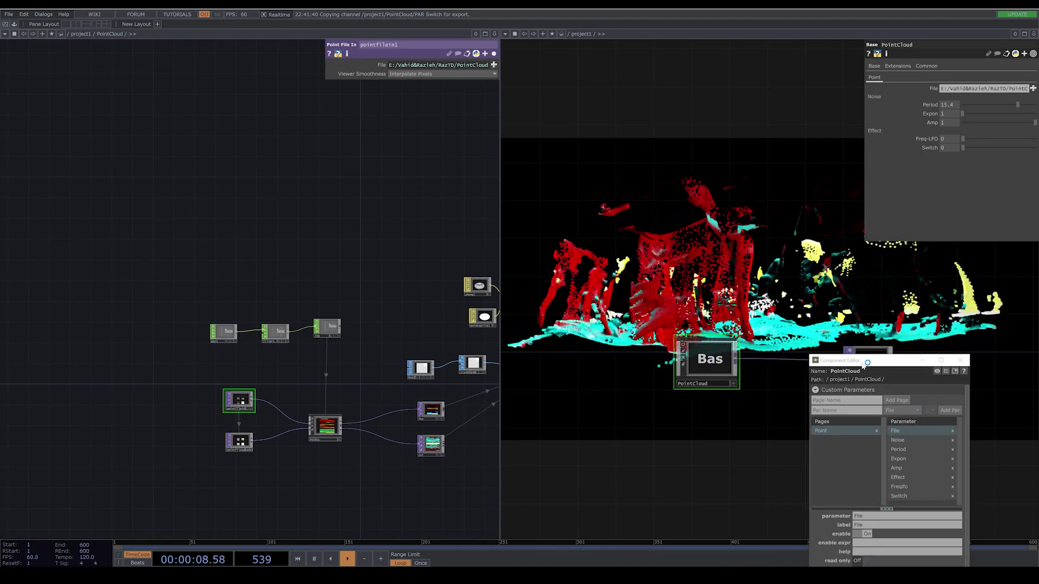
drag(863, 364, 631, 159)
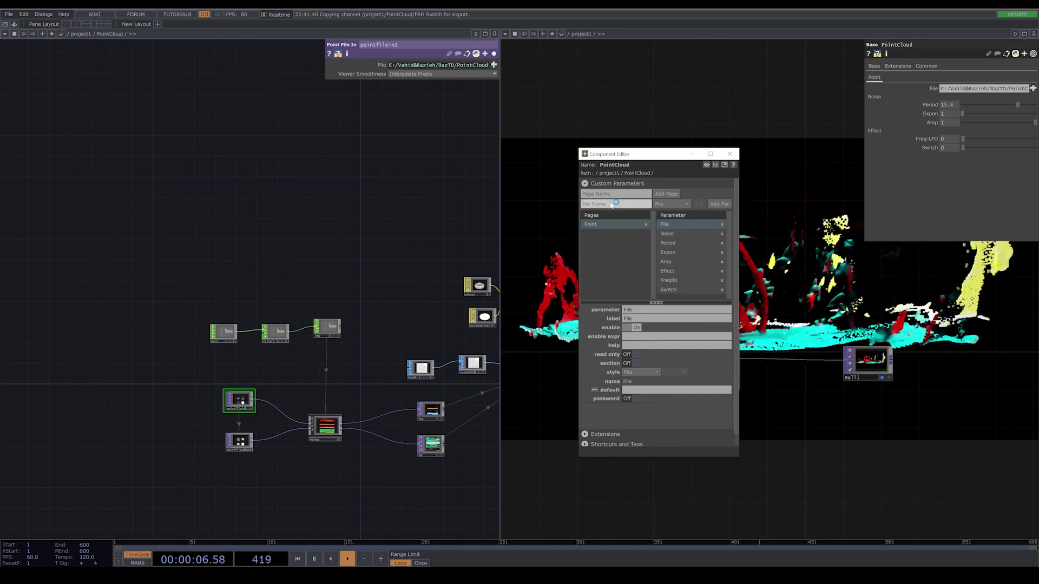
drag(386, 386, 200, 392)
scroll(358, 377, up, 5)
drag(443, 391, 260, 434)
click(493, 53)
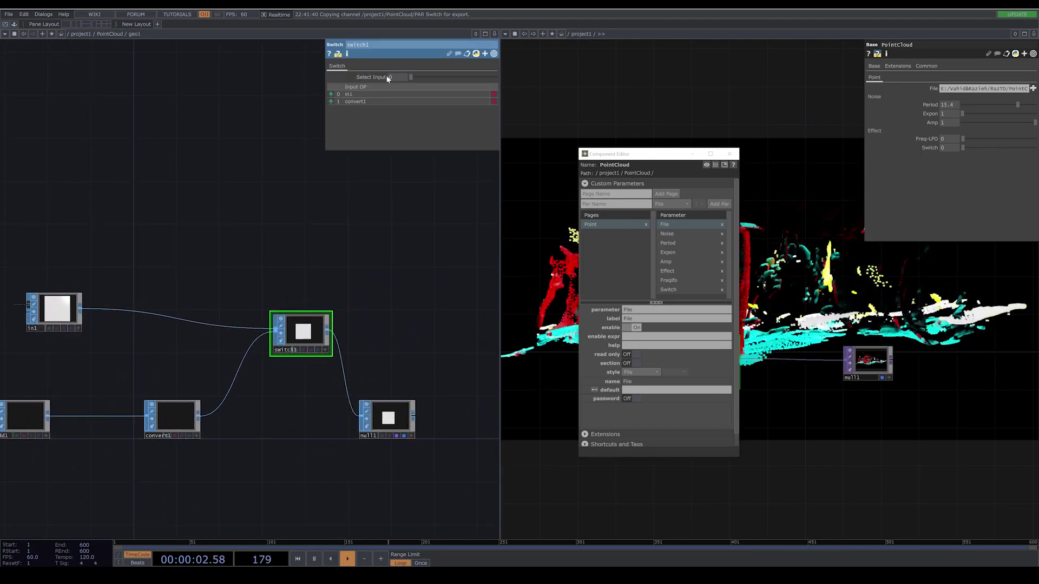
Try switch1's Select Input slider, and add a Menu-type parameter named Box/Point below File on PointCloud's Point page
drag(389, 79, 364, 96)
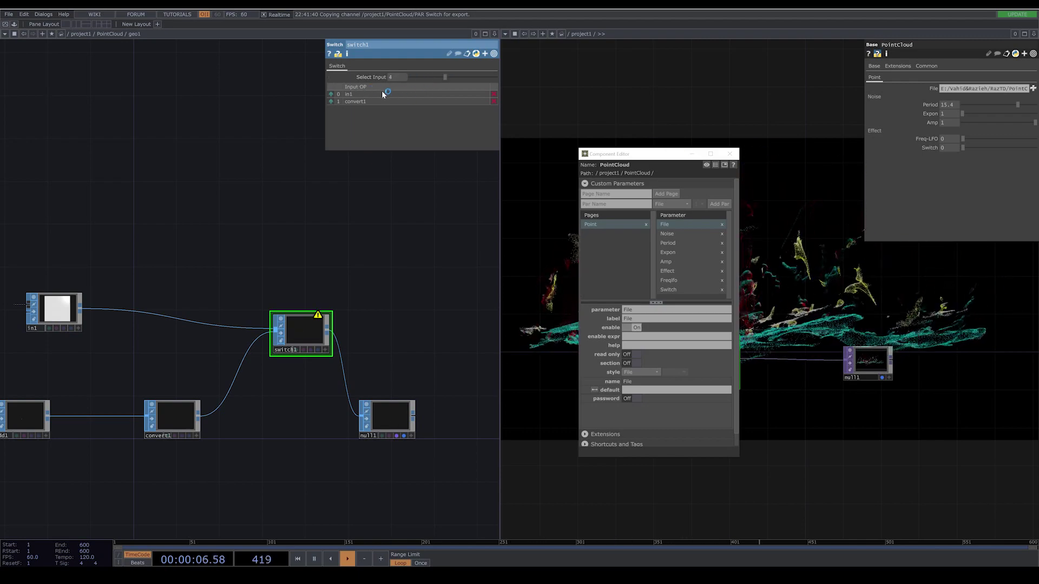
click(646, 175)
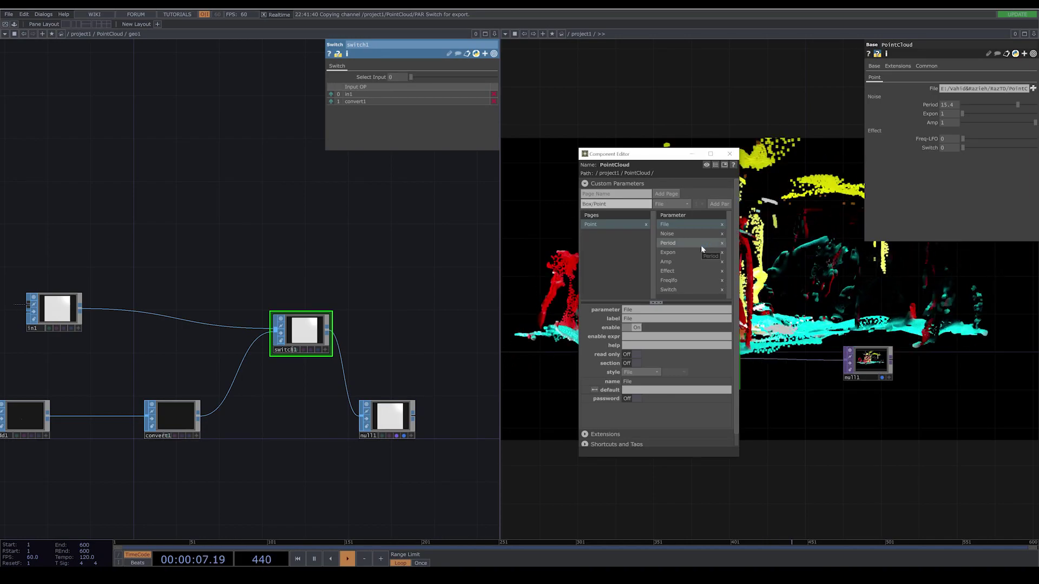
click(670, 205)
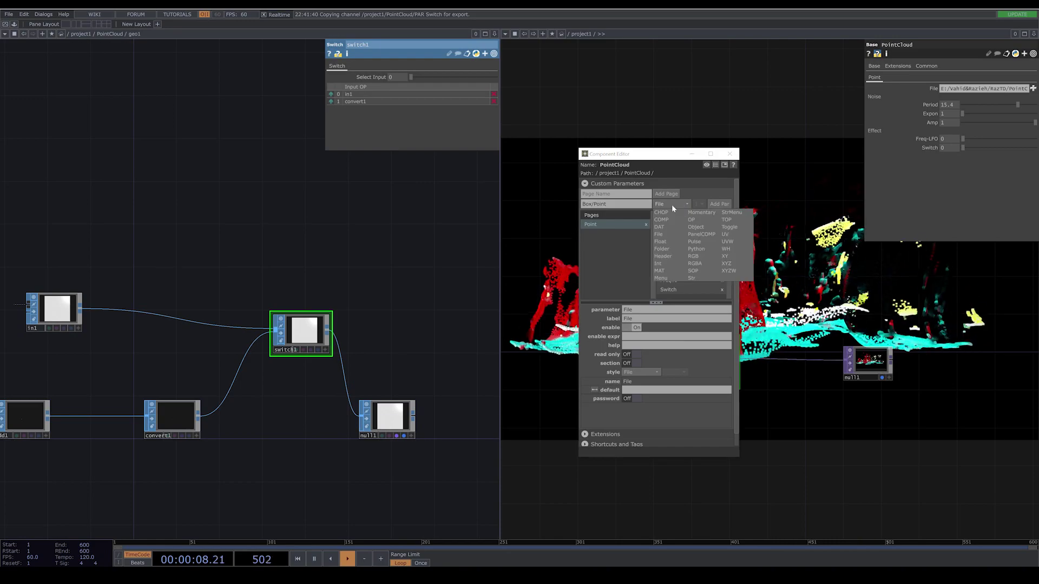
click(675, 278)
click(719, 204)
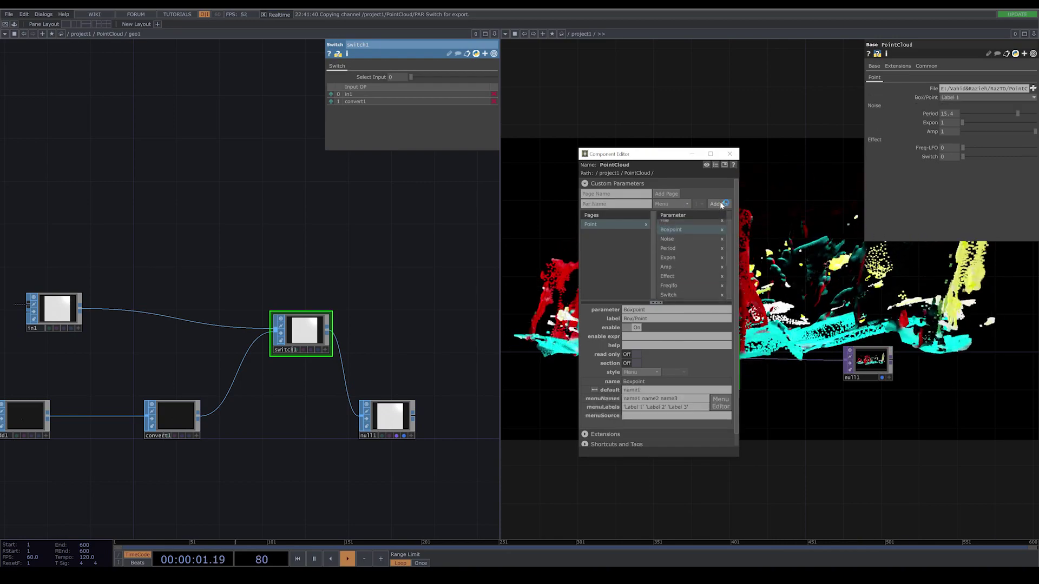
Reduce the Box/Point menu names to name1 and name2, label them Box and Point, and close the Component Editor
click(663, 398)
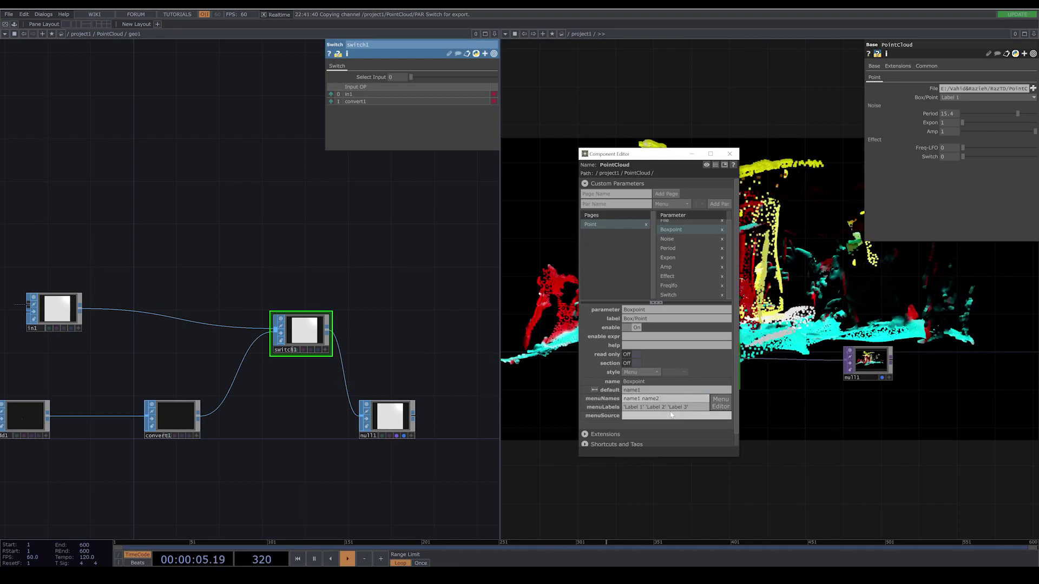
click(669, 407)
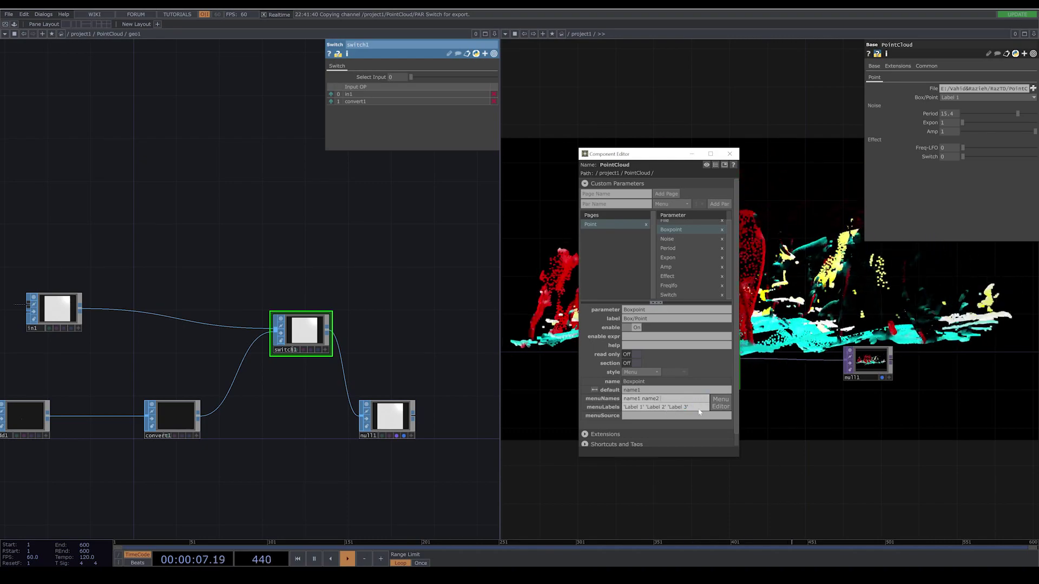
drag(695, 408, 669, 408)
key(BackSpace)
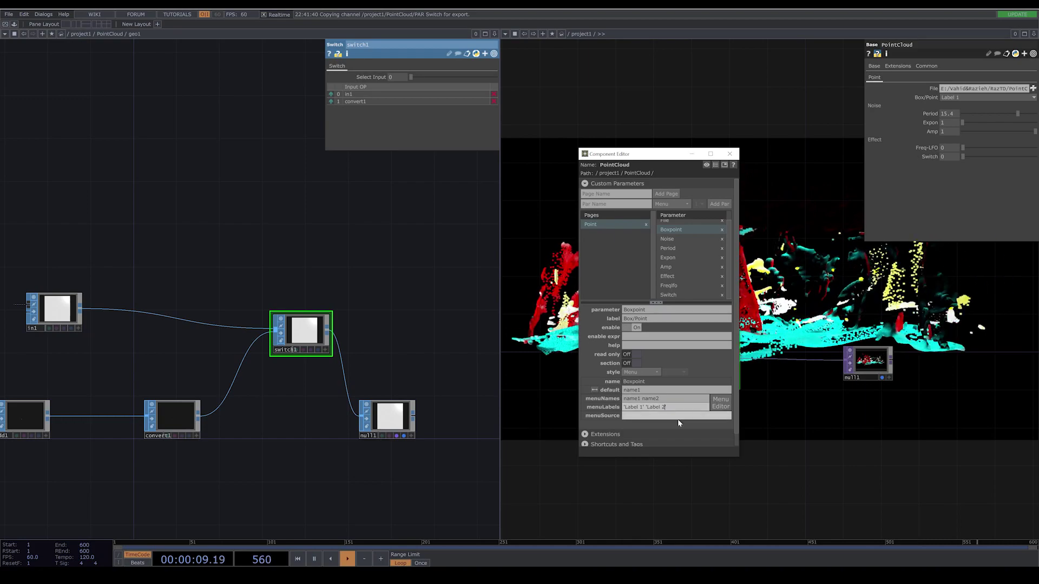
key(BackSpace)
key(BackSpace)
key(BackSpace)
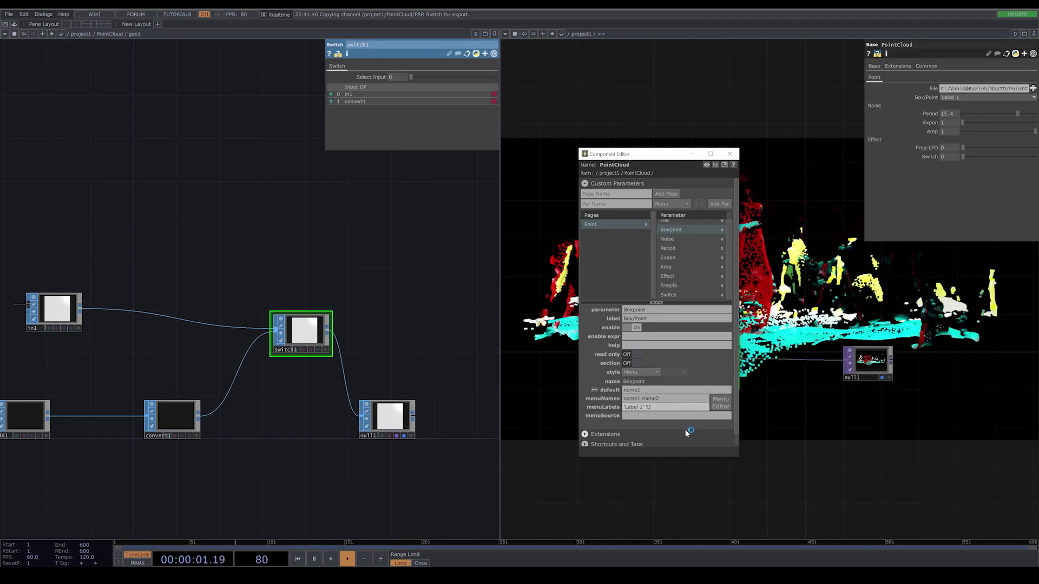
text(Point)
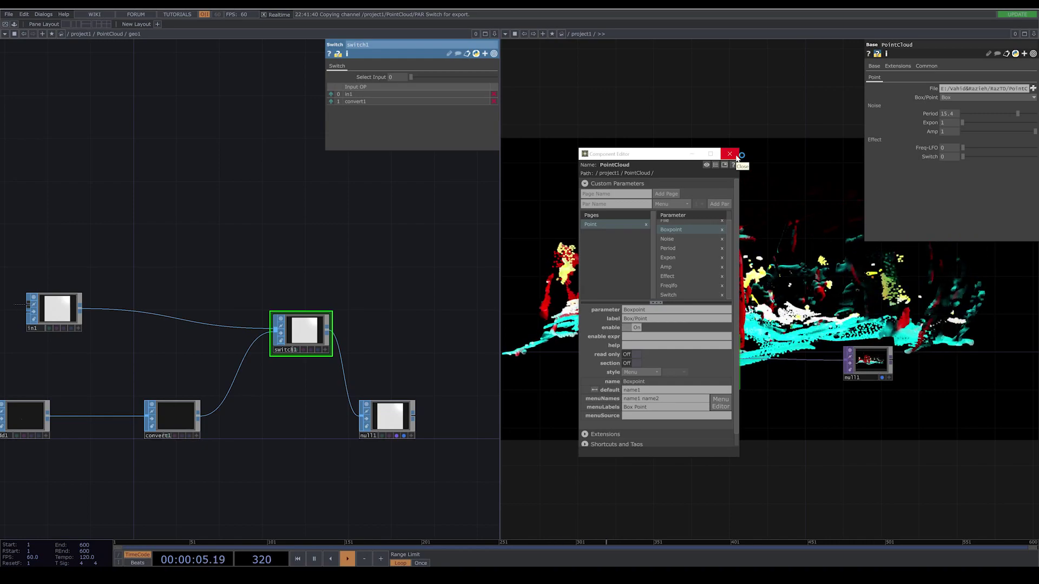
click(736, 156)
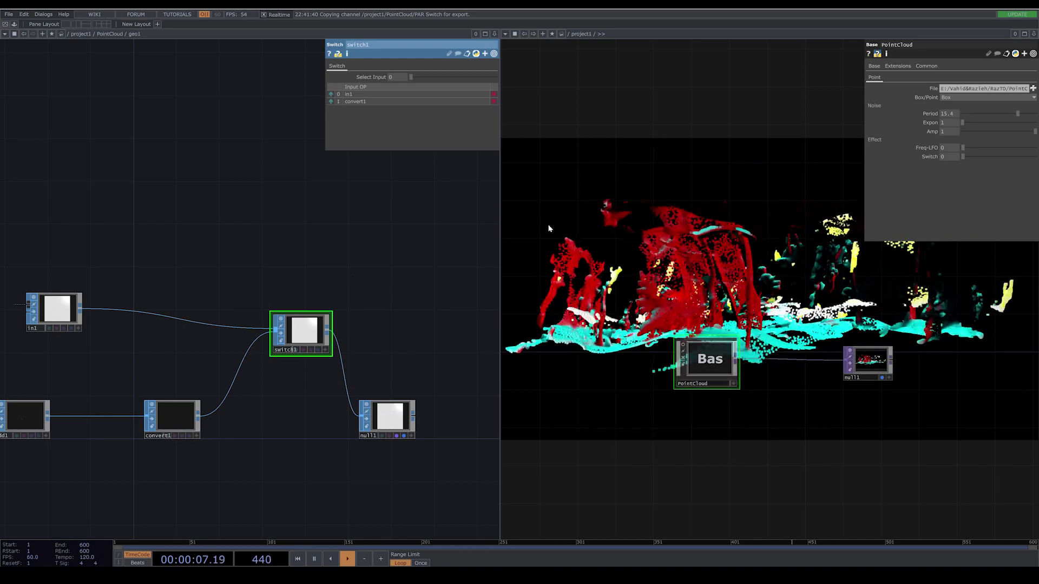
Go back from geo1 to the PointCloud network and copy the base's Box/Point parameter
scroll(429, 269, down, 5)
scroll(428, 363, up, 5)
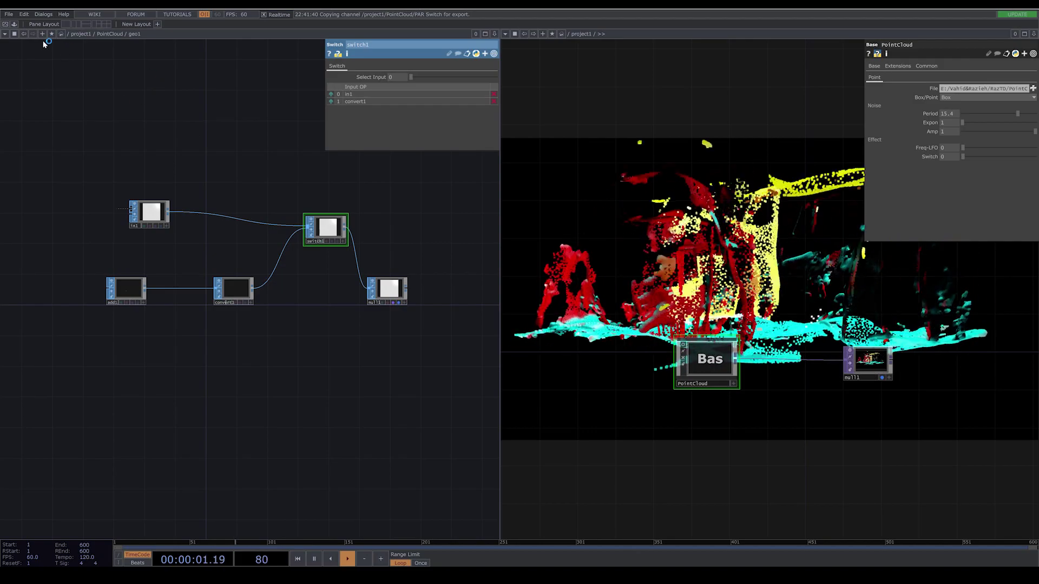
click(25, 34)
scroll(123, 345, up, 8)
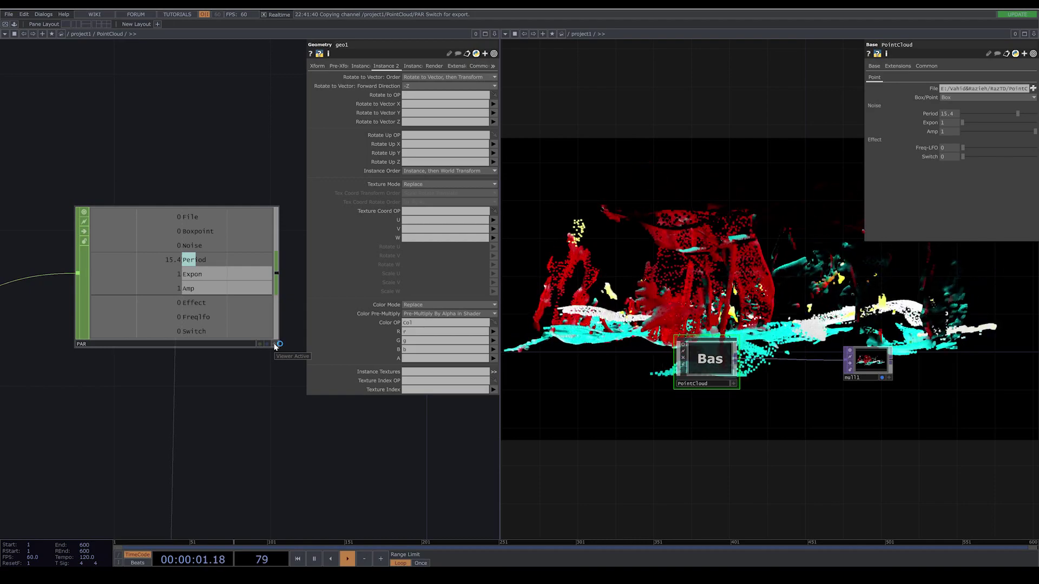
right_click(920, 100)
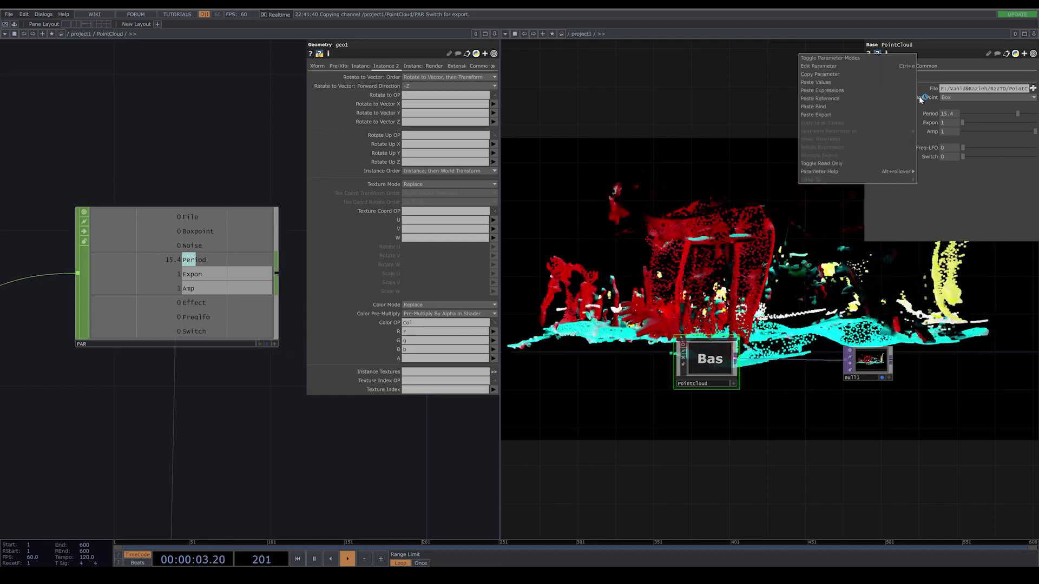
click(863, 74)
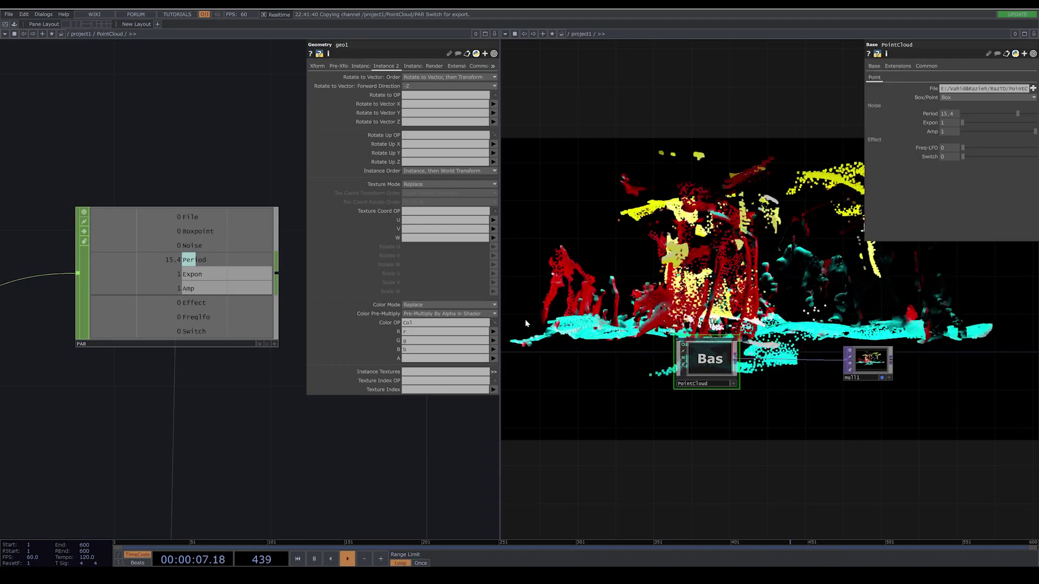
Reopen geo1's network and paste a reference to the Box/Point parameter into switch1's Select Input
scroll(331, 423, down, 5)
click(493, 54)
scroll(410, 345, down, 4)
drag(431, 395, 187, 319)
scroll(211, 344, down, 3)
scroll(317, 347, up, 2)
drag(317, 347, 272, 337)
scroll(273, 335, up, 5)
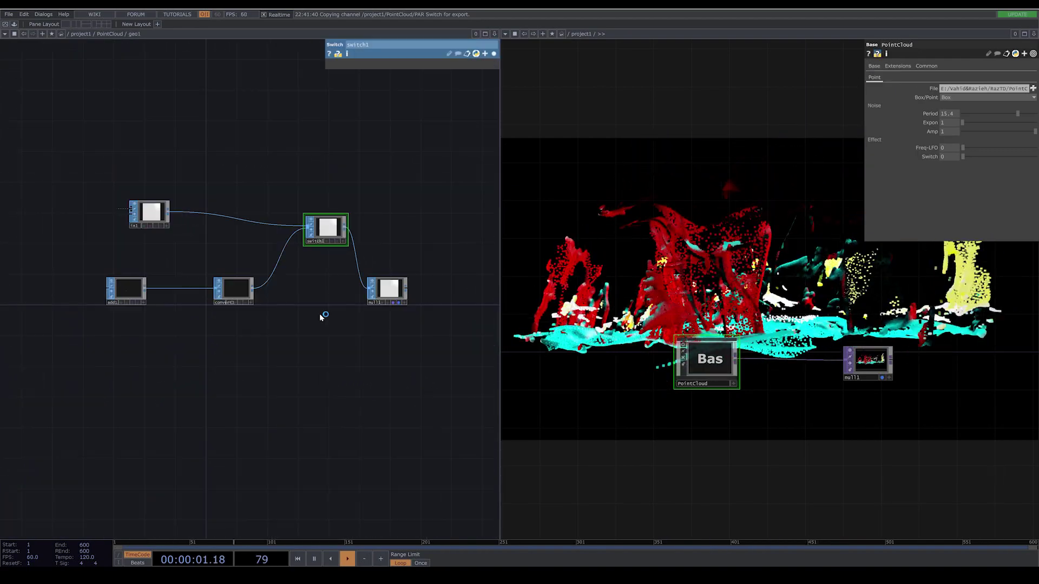
click(494, 53)
right_click(376, 77)
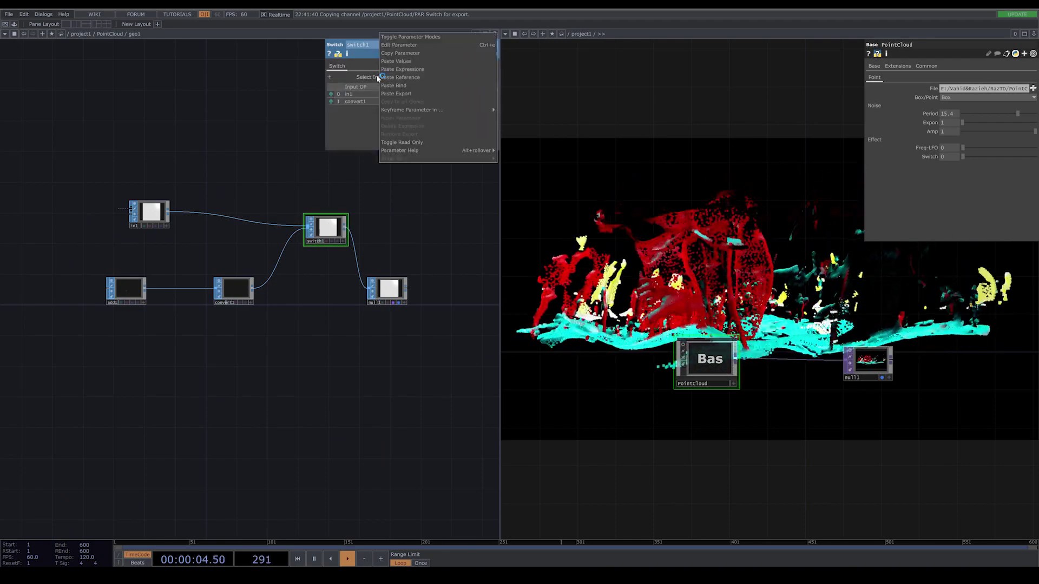
click(427, 77)
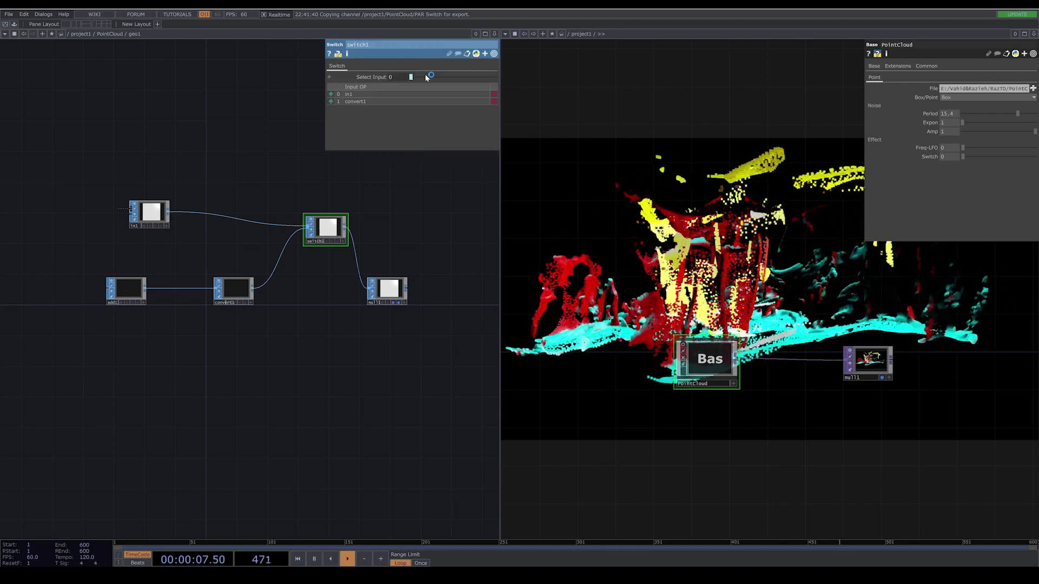
Test the Box/Point menu by choosing Point and switching back to Box
click(956, 99)
click(951, 112)
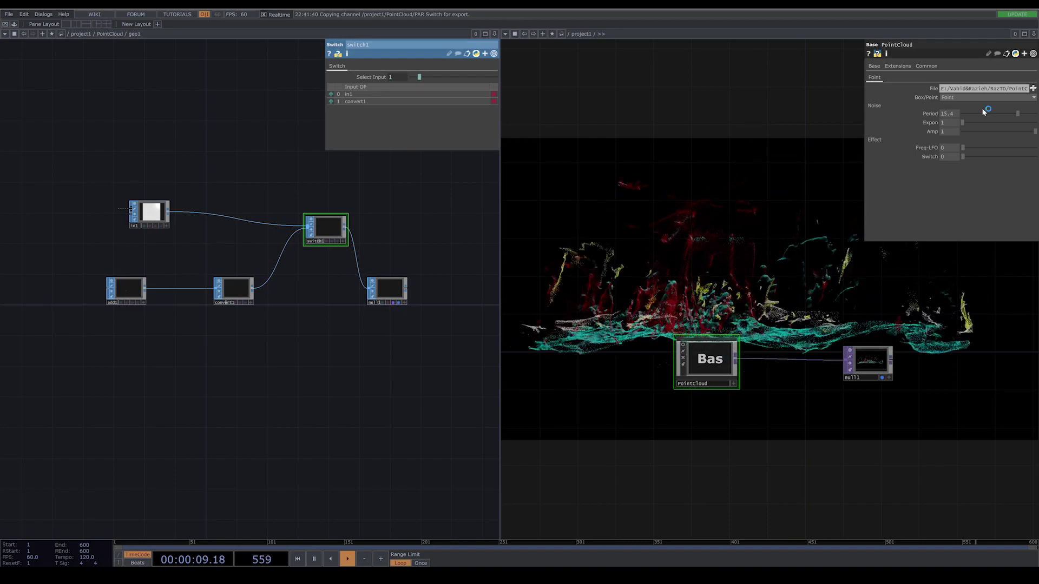
click(948, 99)
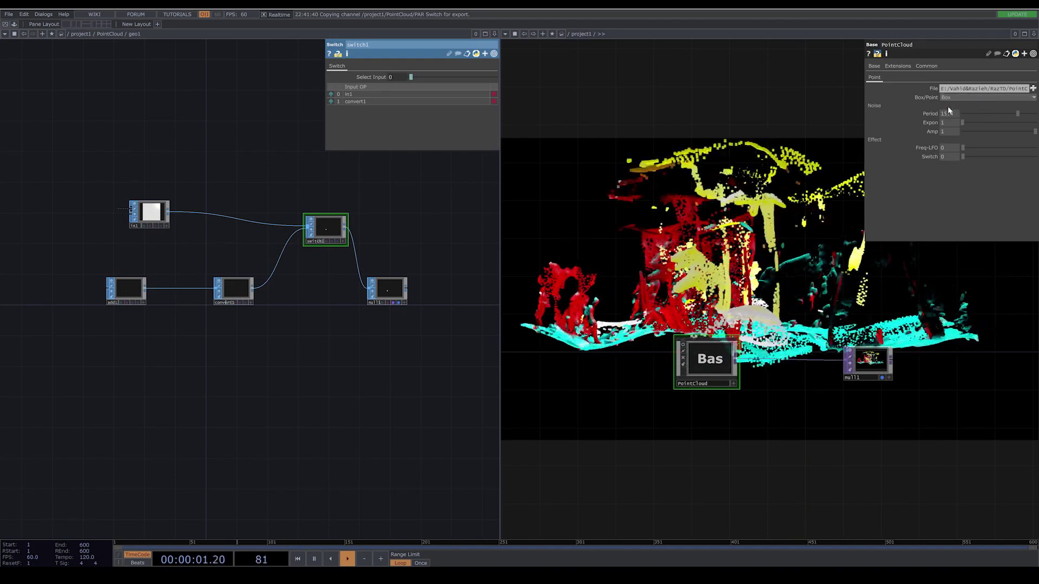
Return to the PointCloud network and paste the Box/Point reference into the material switch1's Index
click(24, 34)
click(233, 111)
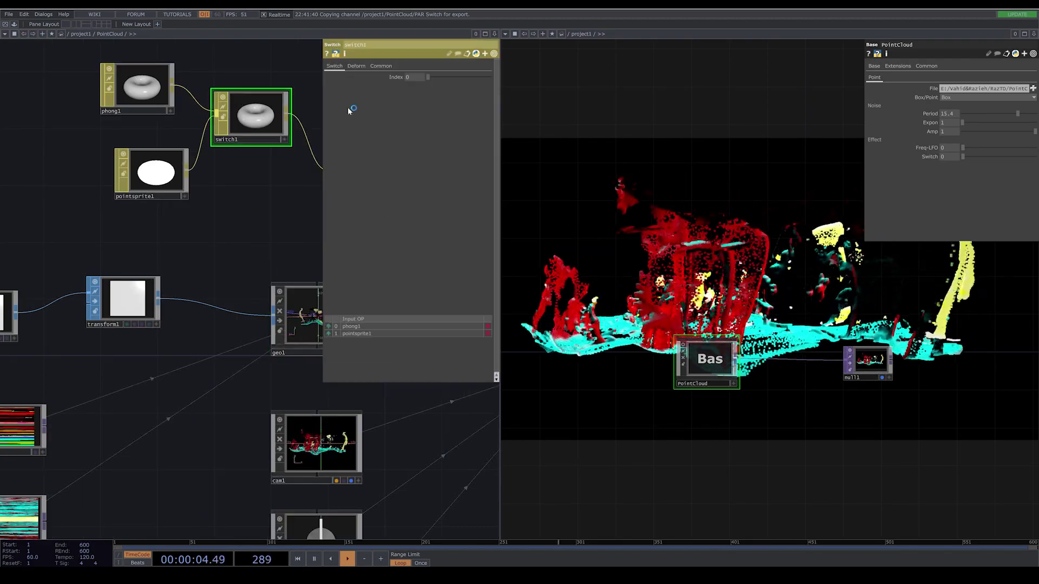
right_click(385, 76)
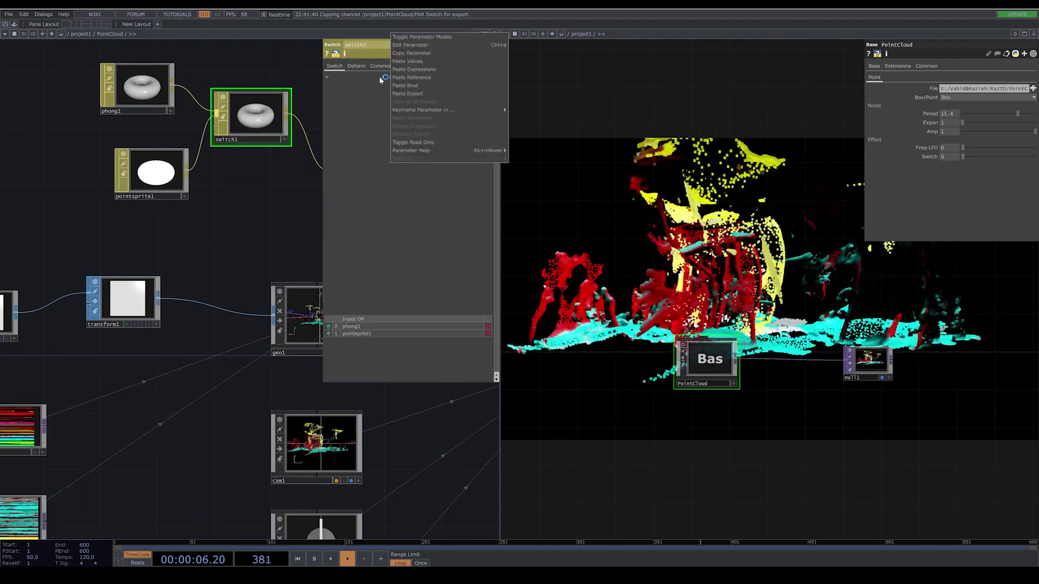
click(431, 78)
Alternate PointCloud's Box/Point menu between Point and Box to test both switches, leaving it on Point
click(947, 98)
click(948, 113)
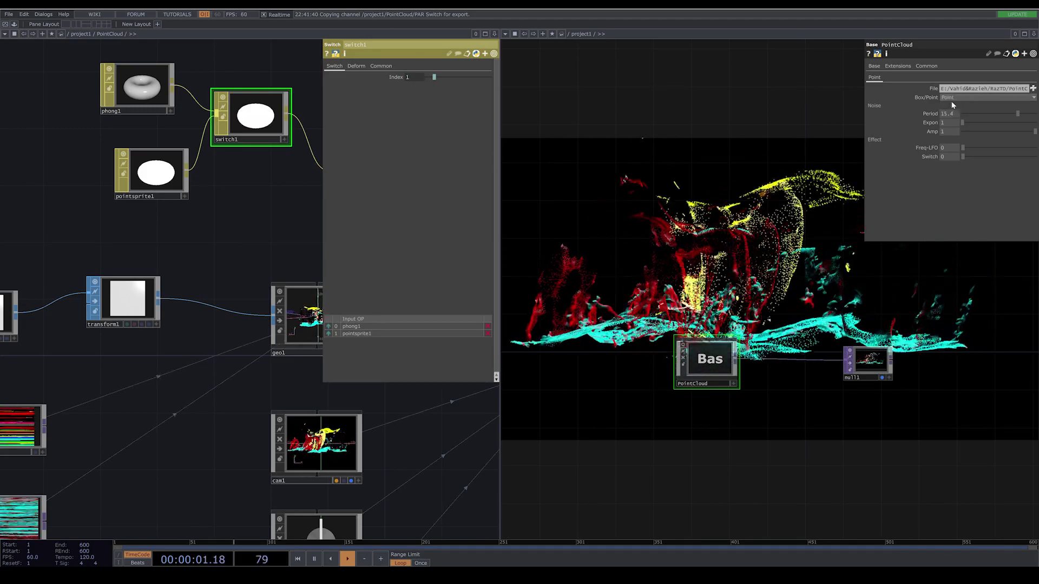
click(952, 99)
click(952, 107)
click(959, 97)
click(955, 105)
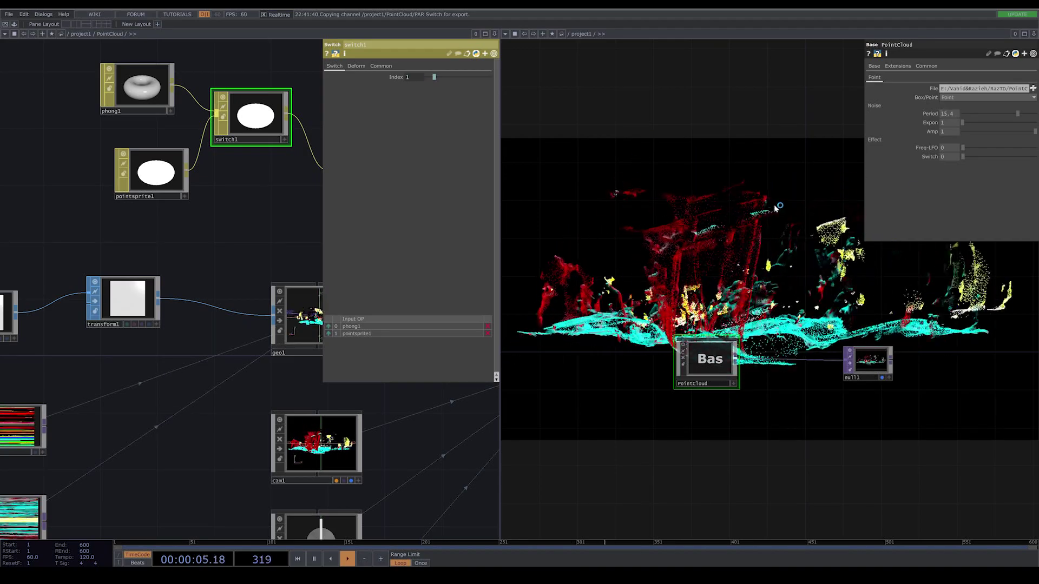
Show transform1's parameters to check its Uniform Scale, and open the Component Editor for the PointCloud base
scroll(143, 368, down, 4)
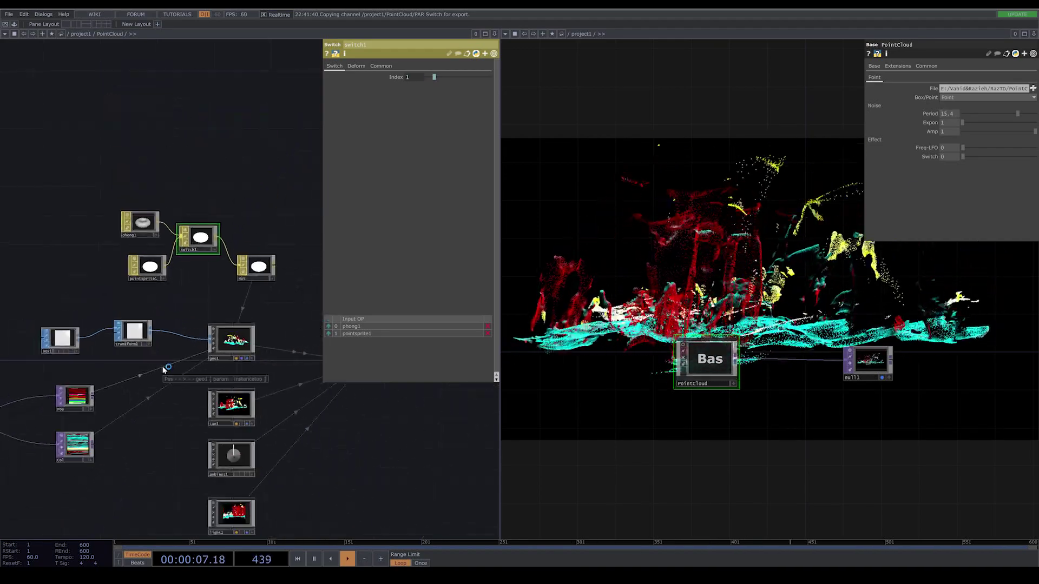
click(134, 336)
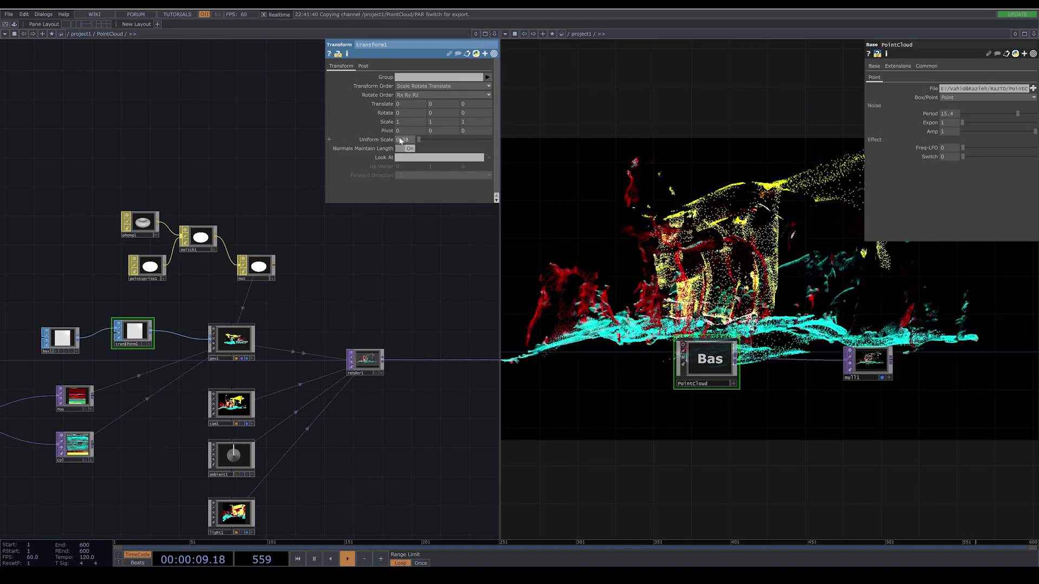
right_click(712, 365)
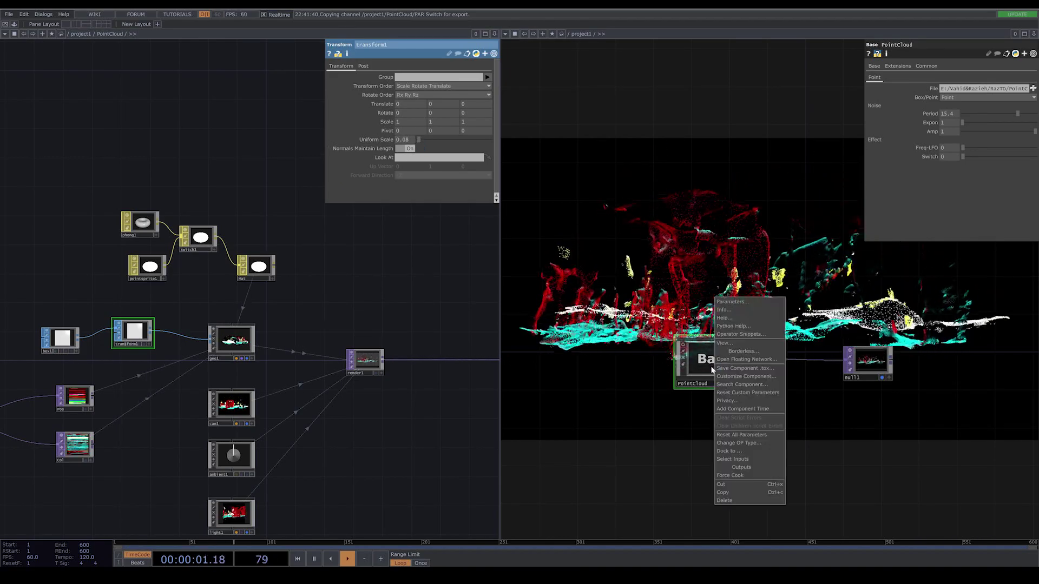
click(742, 377)
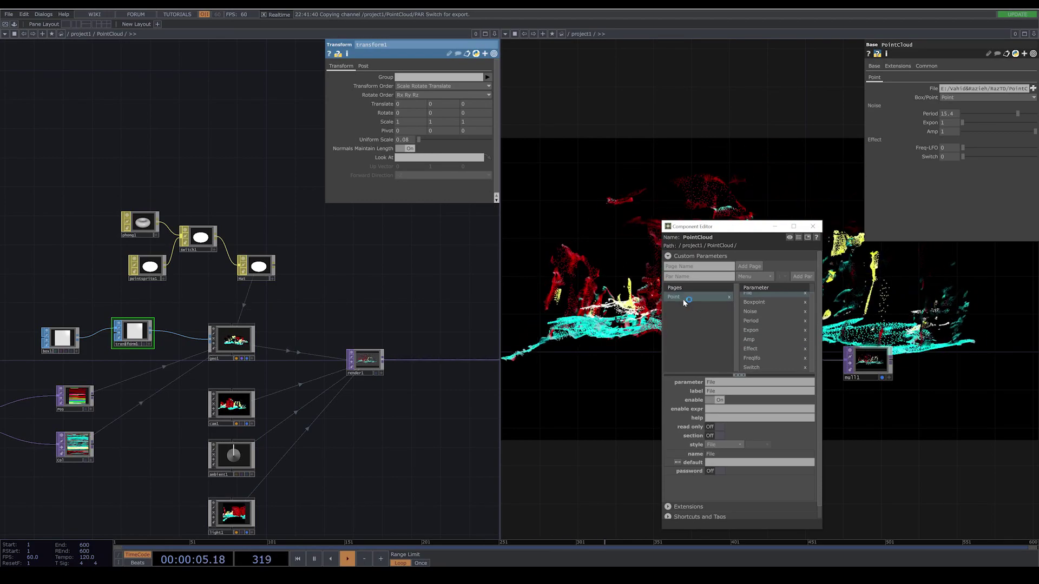
Add a Float-type parameter named BoxSize between File and Box/Point on PointCloud's Point page
click(690, 279)
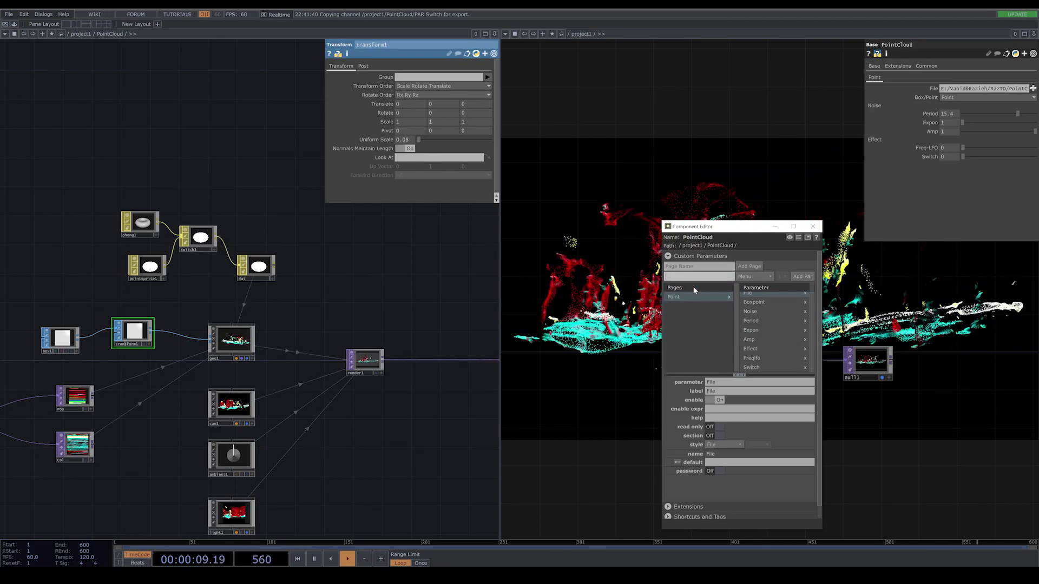
text(Poi)
key(BackSpace)
key(BackSpace)
key(BackSpace)
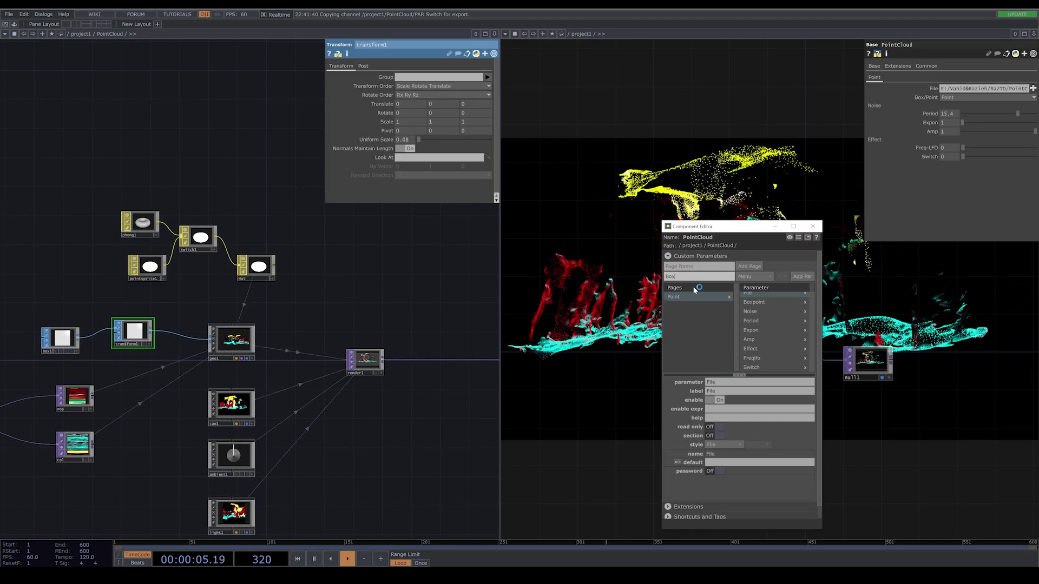
text(Box)
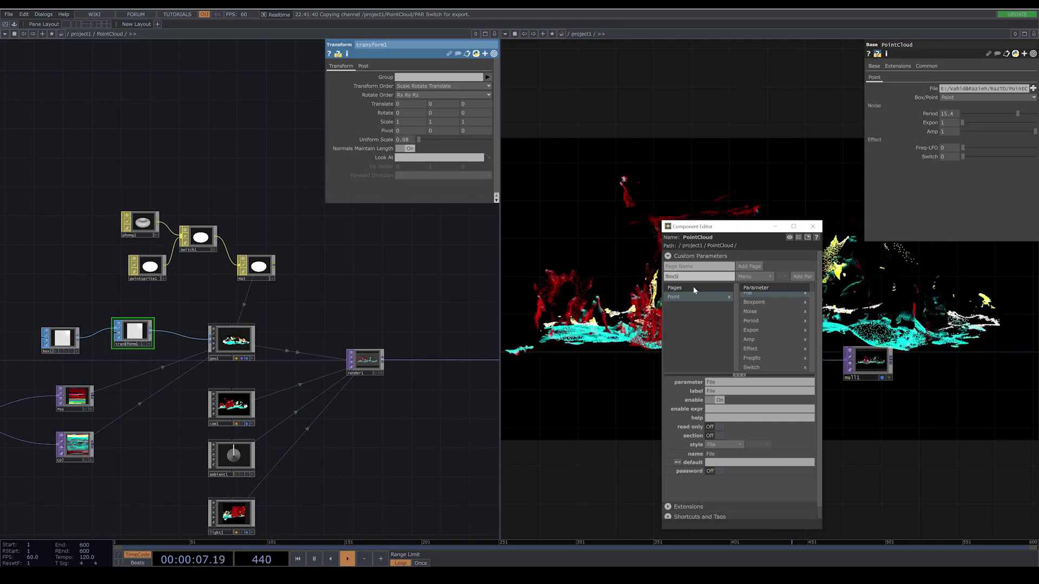
text(iye)
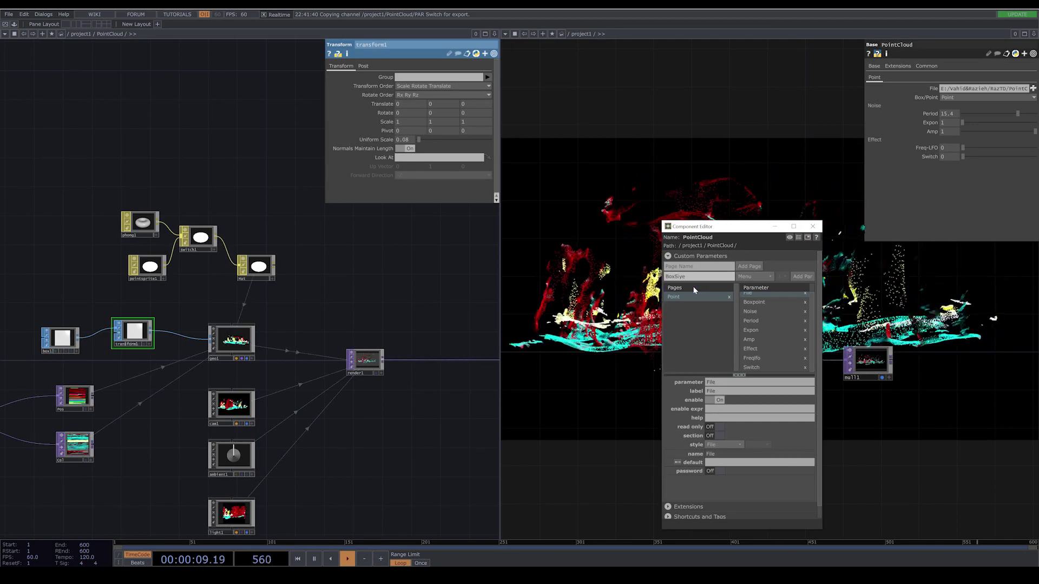
key(BackSpace)
key(BackSpace)
text(ze)
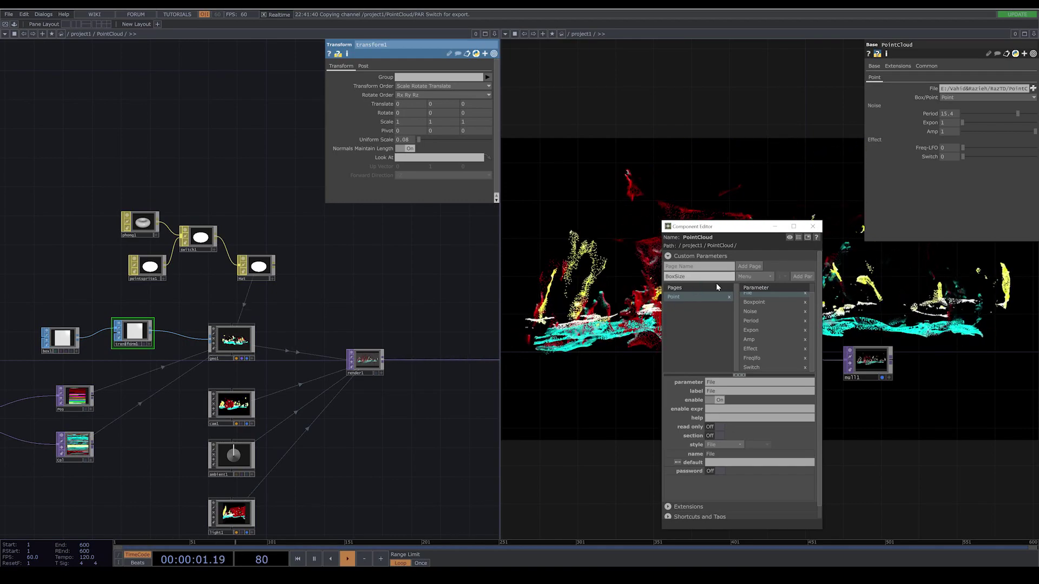
click(754, 276)
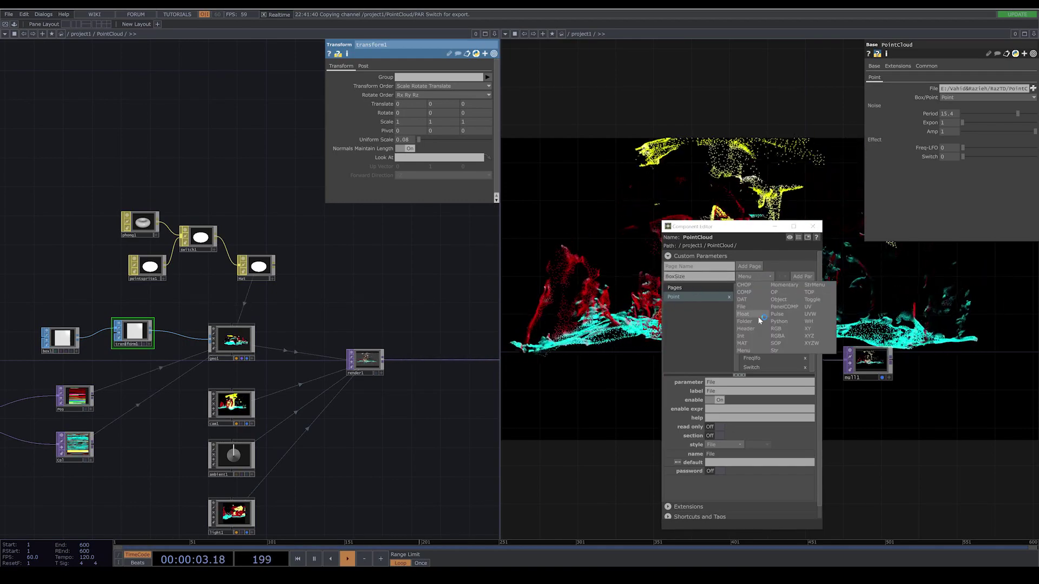
click(756, 319)
click(754, 278)
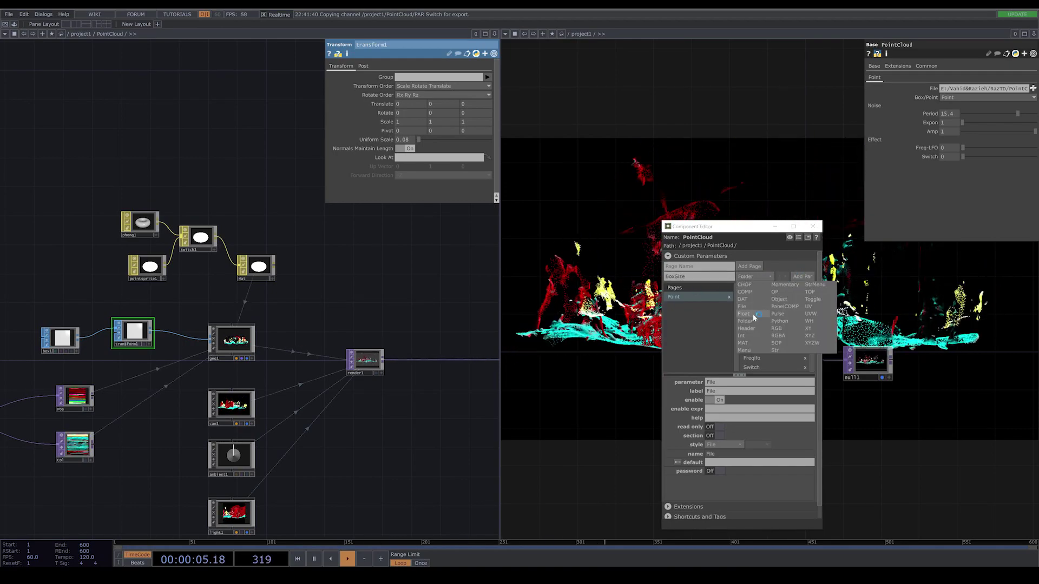
click(752, 314)
click(802, 277)
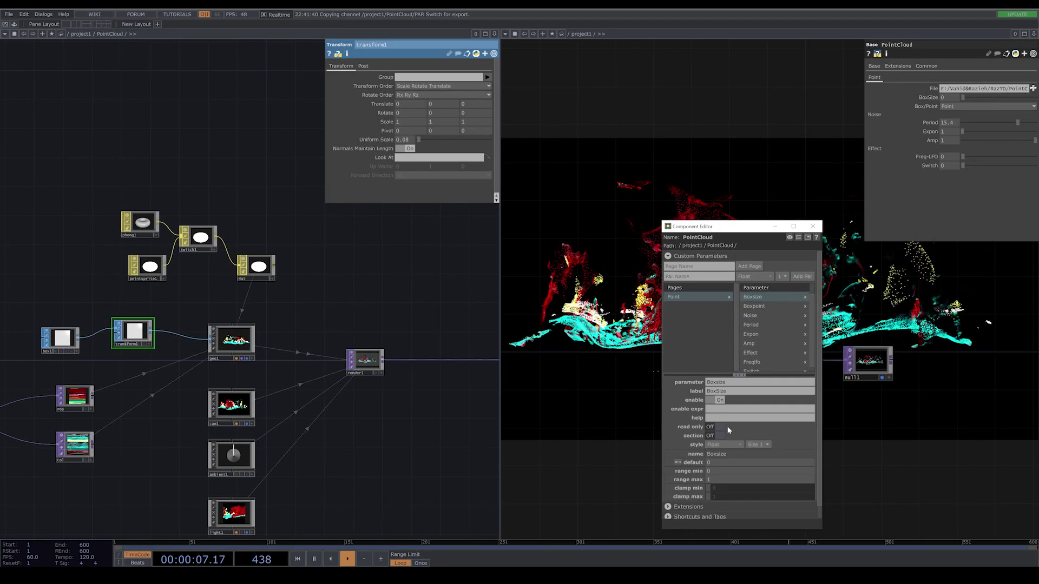
Give the BoxSize parameter a range maximum of 0.2 and a default of 0.05, and close the Component Editor
drag(718, 481, 678, 482)
text(.0)
key(BackSpace)
text(2)
key(Return)
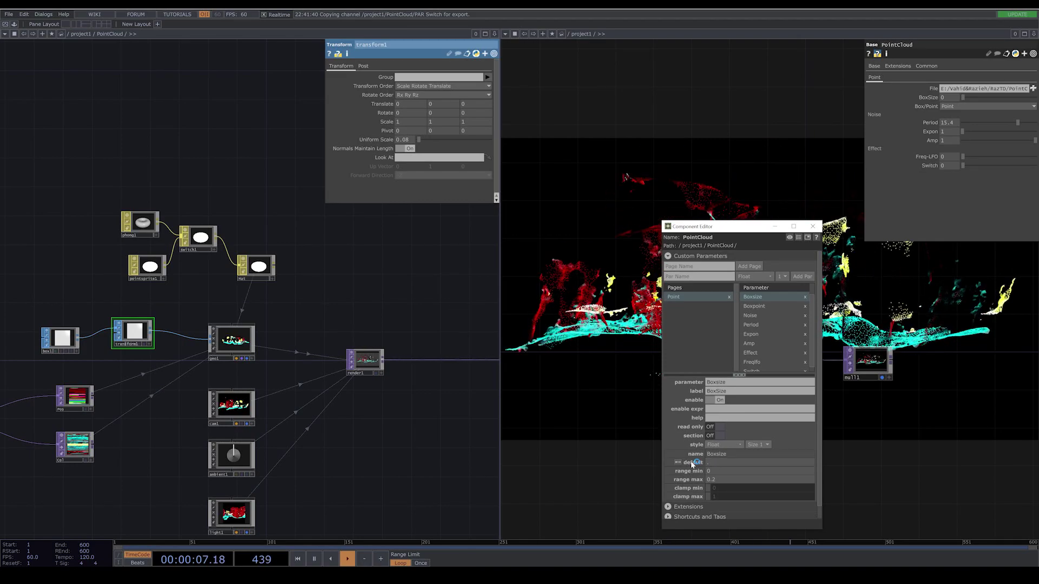
click(709, 462)
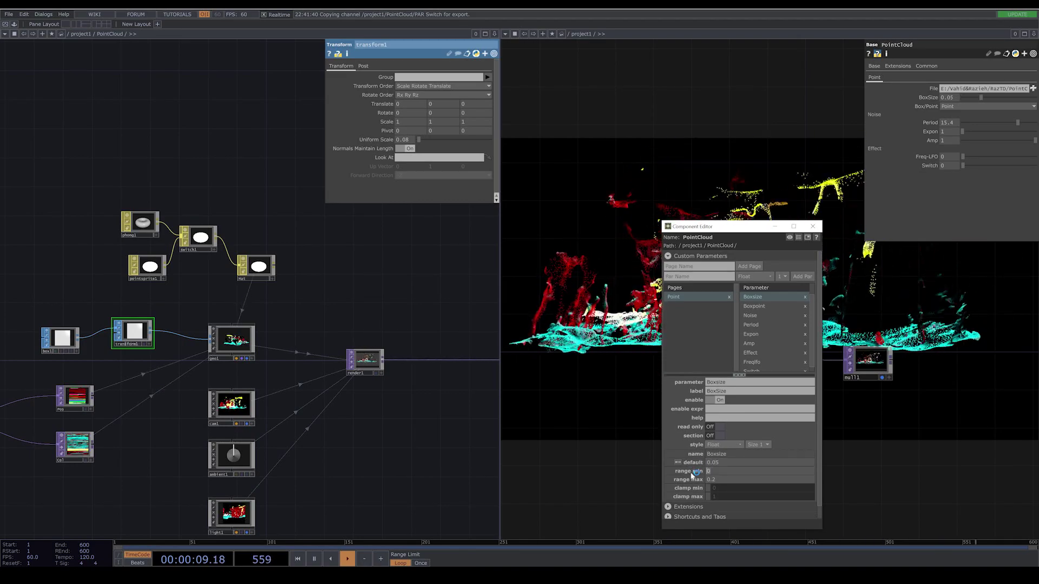
key(Return)
click(813, 229)
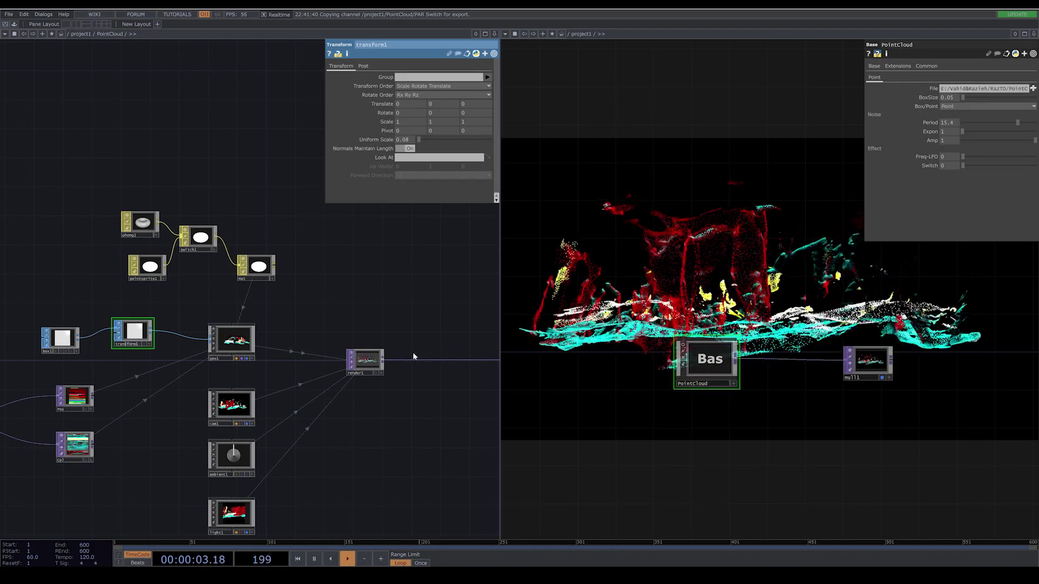
Export the Boxsize channel from the PAR null to transform1's Uniform Scale
drag(135, 373, 299, 389)
scroll(161, 322, up, 5)
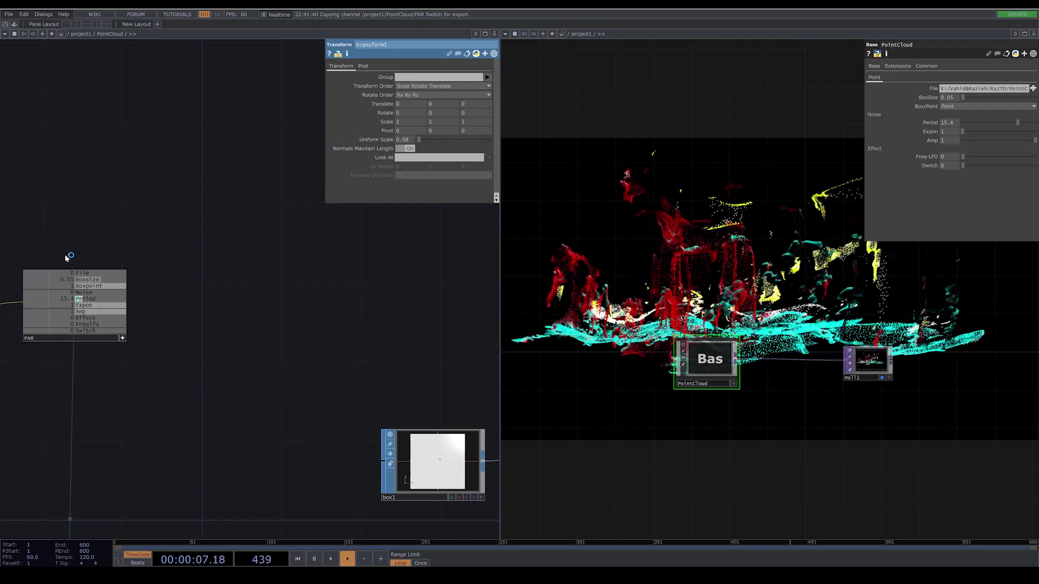
scroll(229, 364, down, 3)
drag(365, 429, 336, 410)
scroll(336, 410, down, 2)
drag(273, 337, 371, 361)
scroll(270, 393, up, 8)
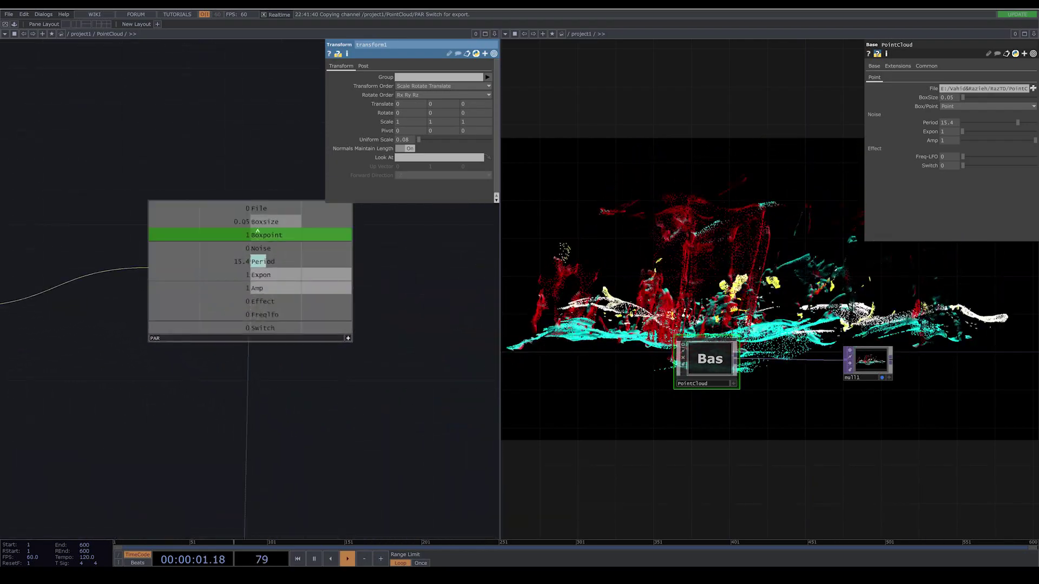
drag(263, 222, 410, 142)
scroll(384, 390, down, 5)
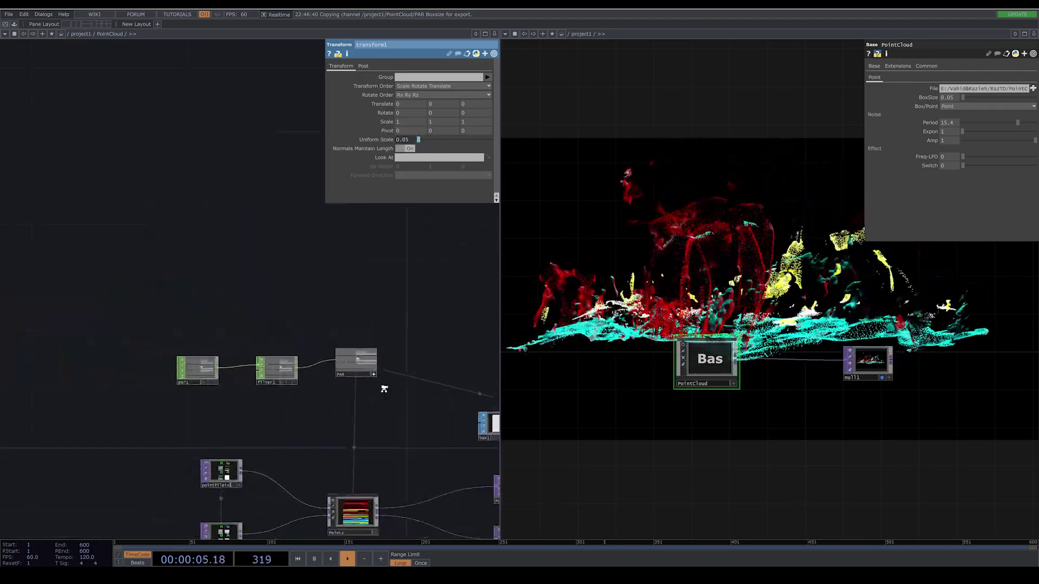
Switch PointCloud to Box rendering and set the noise Period to 8.3 and Amp to 0.095
drag(963, 107, 887, 120)
scroll(715, 433, down, 2)
drag(966, 107, 960, 143)
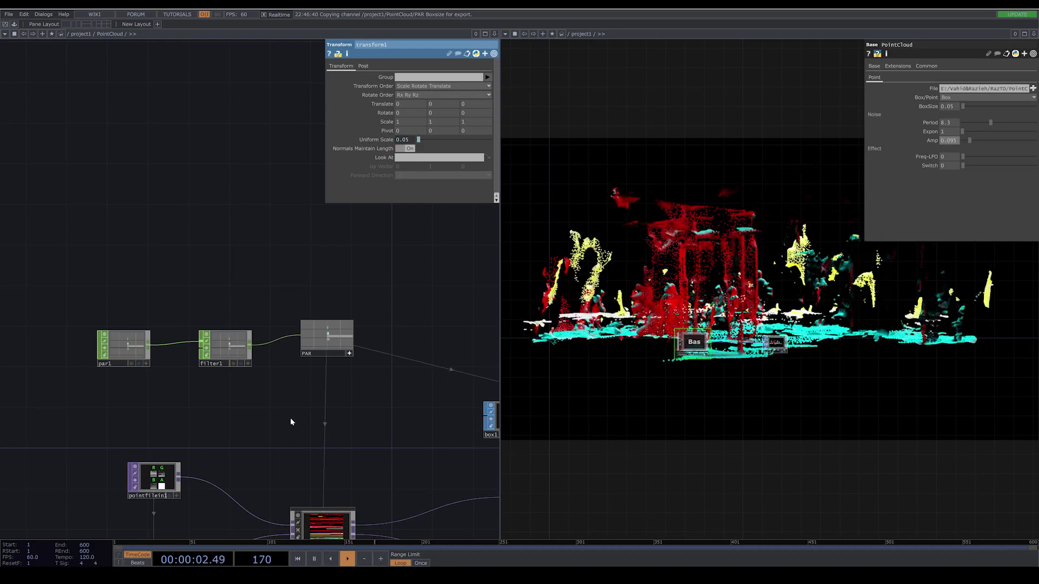
Change geo1's Rotate Y expression to absTime.seconds *5
scroll(324, 385, down, 4)
drag(392, 421, 207, 354)
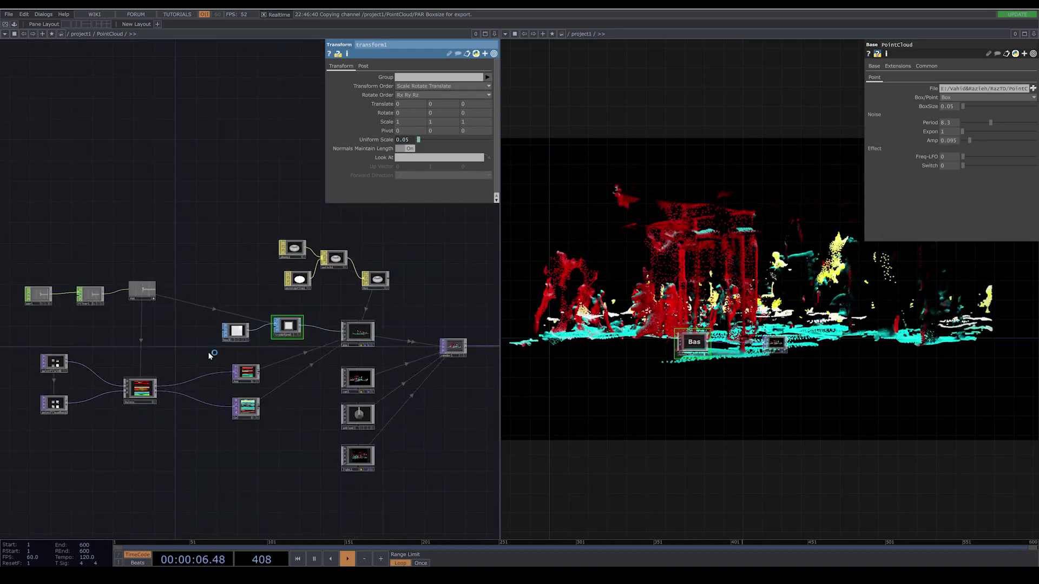
scroll(376, 389, up, 2)
click(354, 313)
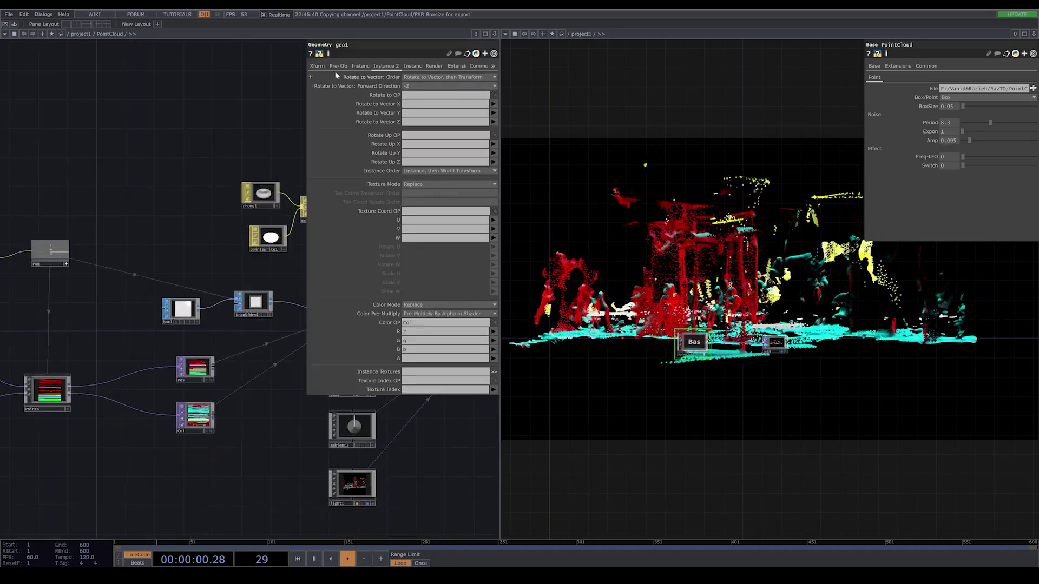
click(317, 66)
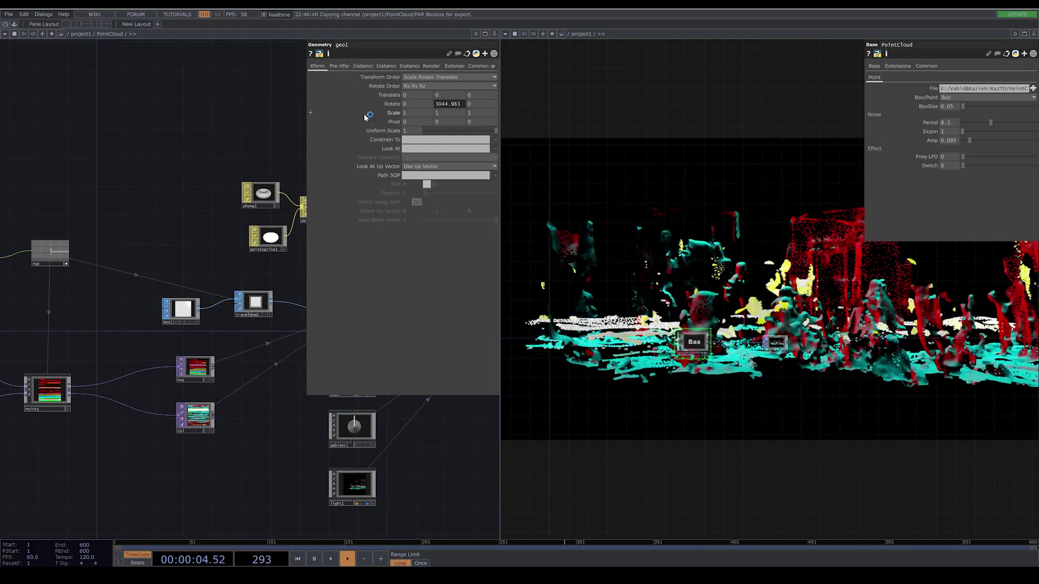
click(390, 104)
text(*5)
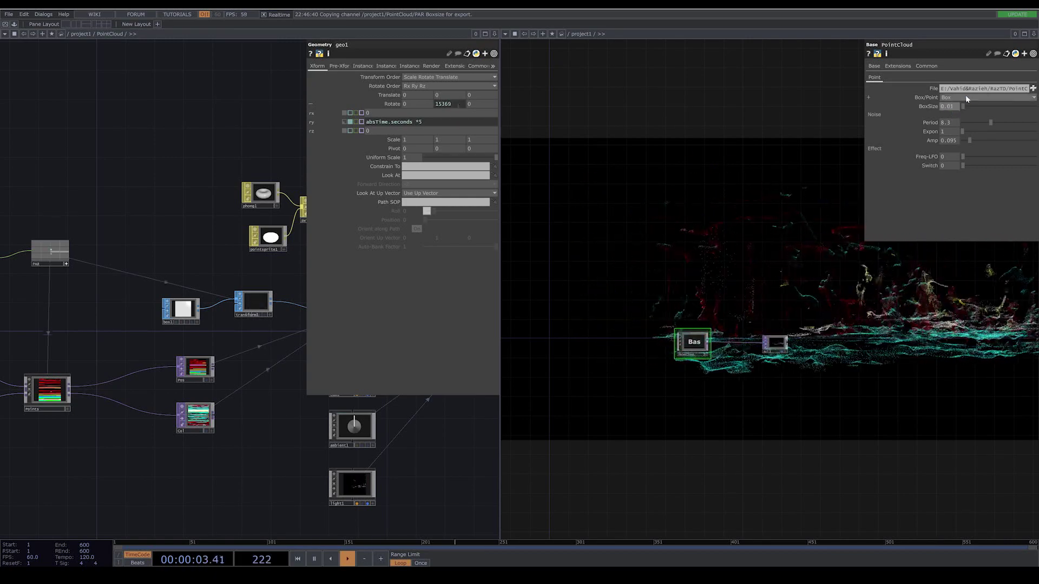
Tune pointsprite1 to Far Point Scale 17, Near Point Scale 44, Attenuate Near Distance 9 and Far Distance 75, and show only its non-default parameters
click(282, 242)
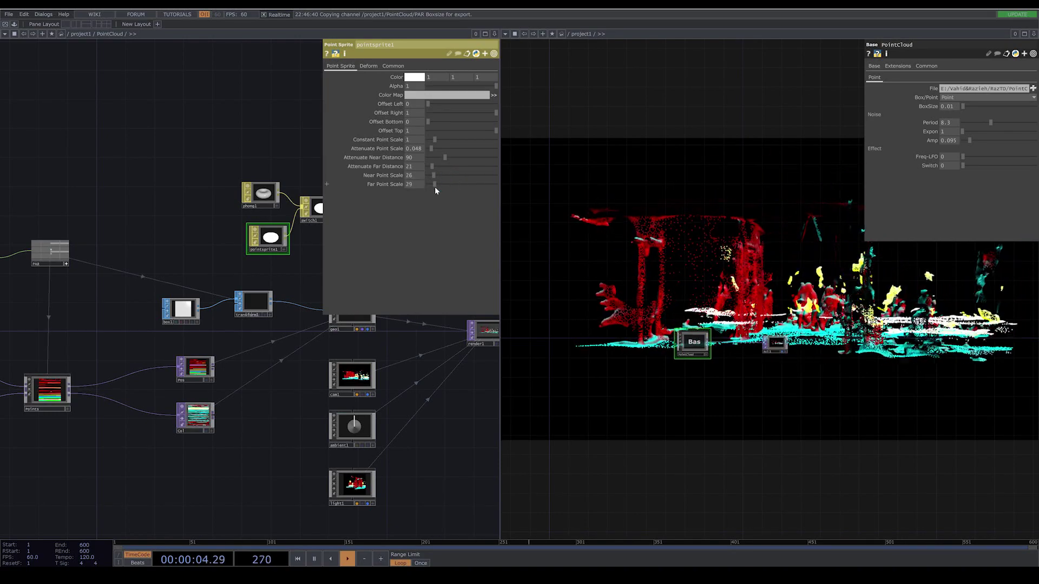
drag(435, 188, 432, 187)
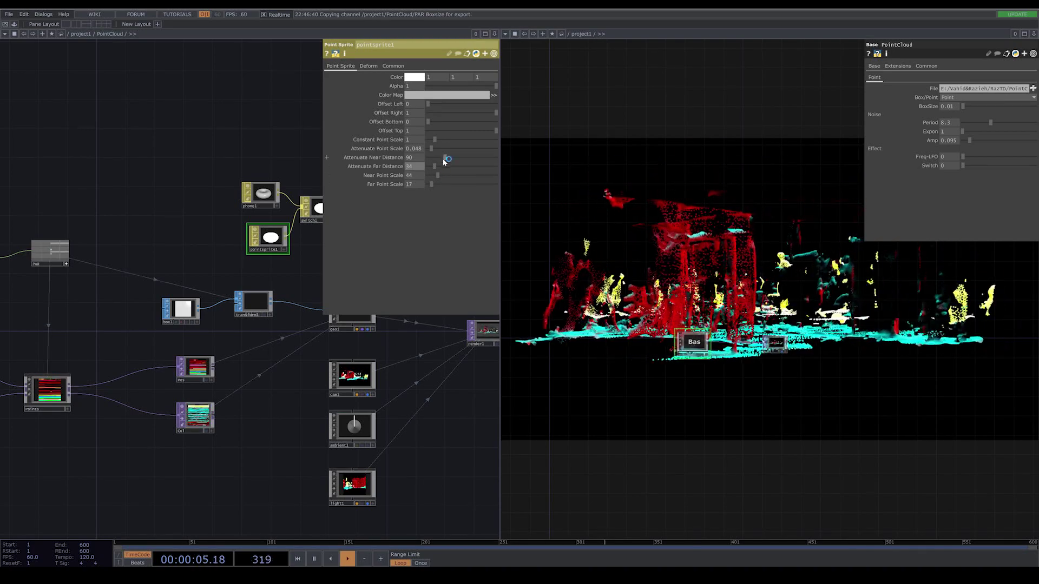
drag(451, 170, 443, 168)
click(494, 54)
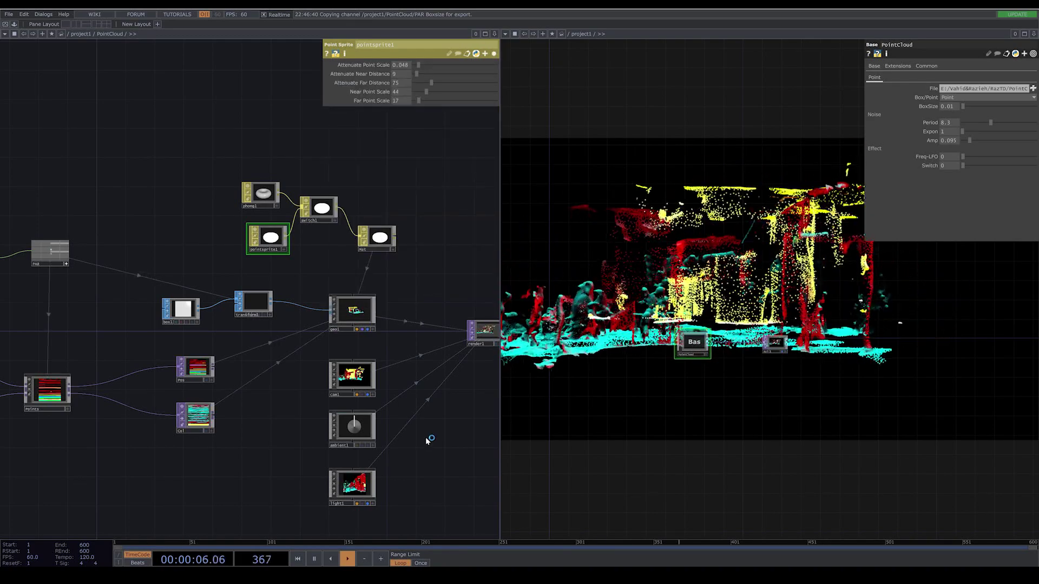
Show all of cam1's parameters and set its Translate Z to 10
drag(423, 444, 355, 402)
click(271, 323)
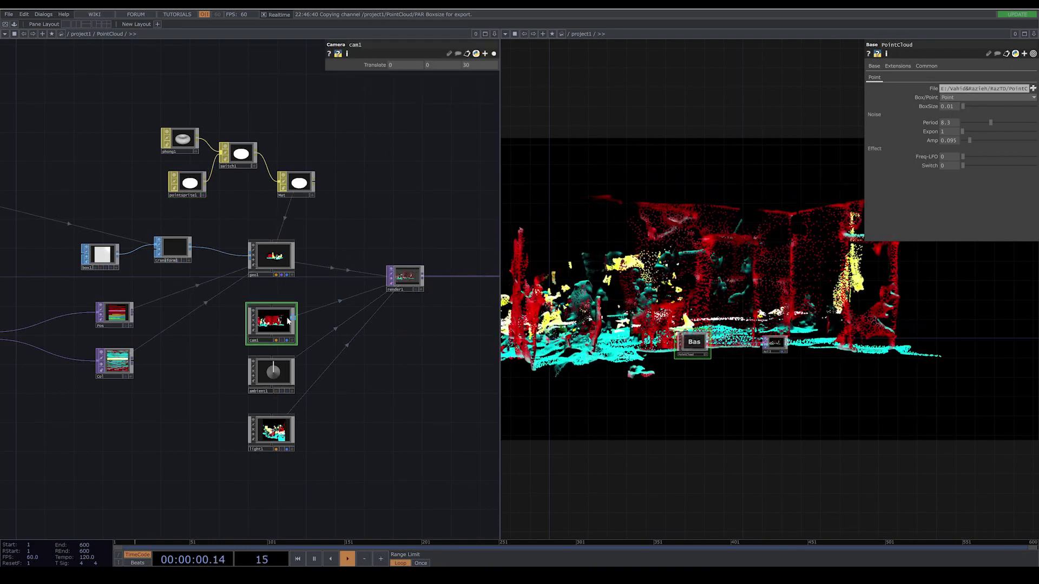
mouse_move(470, 103)
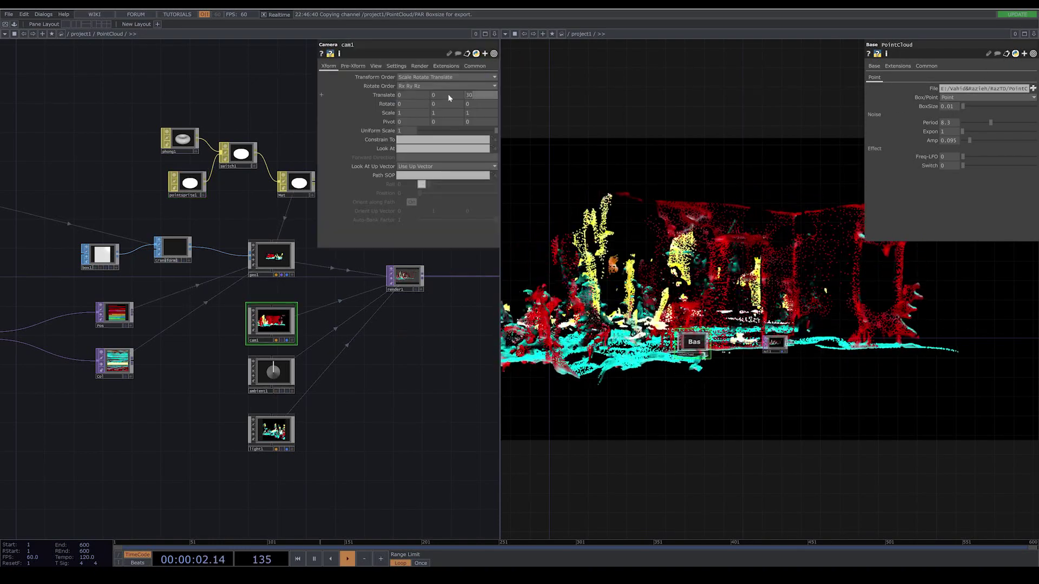
text(10)
key(Return)
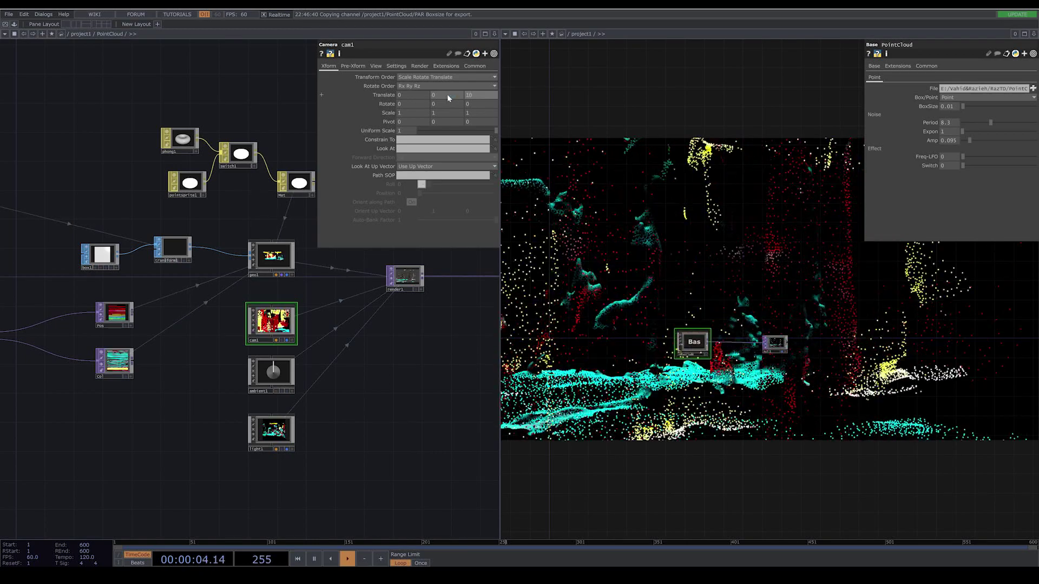
Open the Component Editor for the PointCloud base and add a custom parameter page named Camera
scroll(717, 366, up, 5)
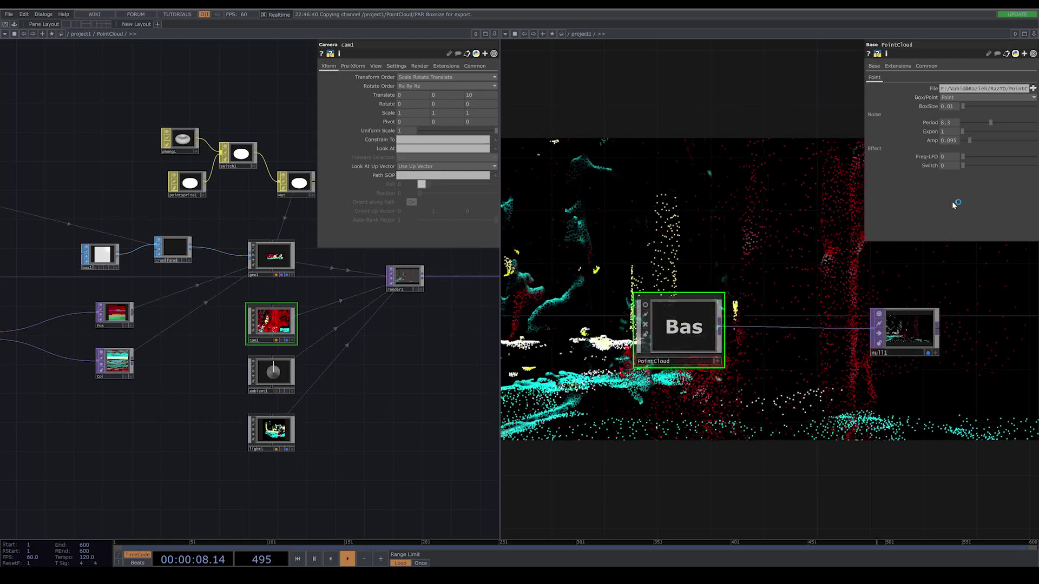
right_click(686, 321)
click(719, 328)
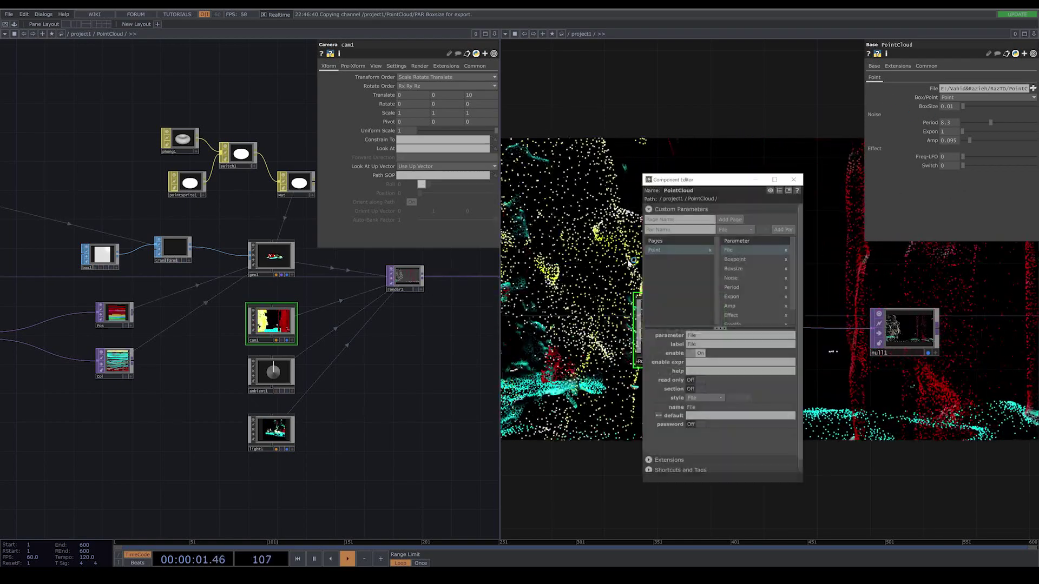
click(676, 220)
text(Camera)
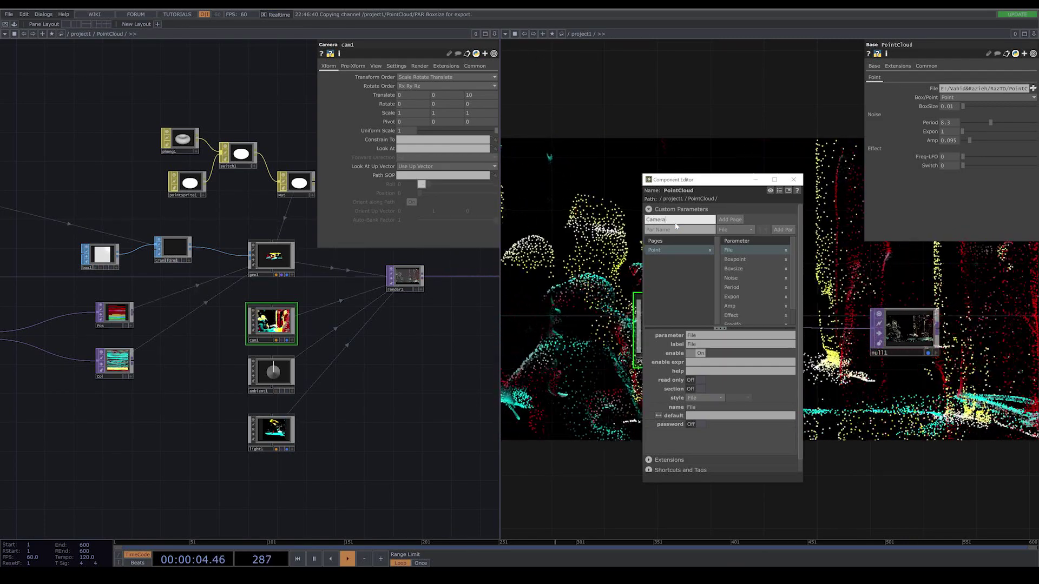
click(731, 219)
Add a three-value Float parameter named translate to the Camera page
click(684, 230)
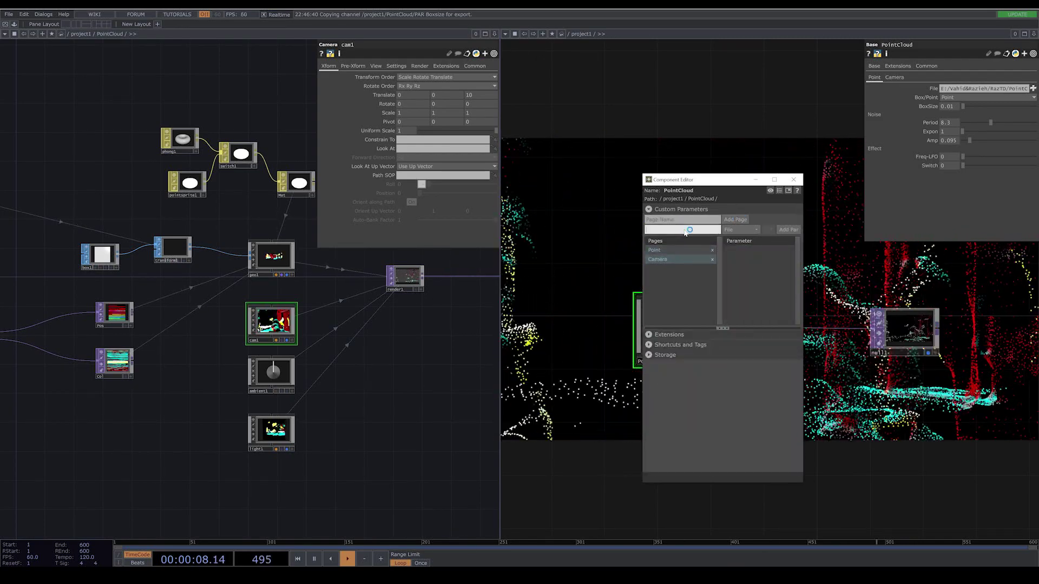
text(translate)
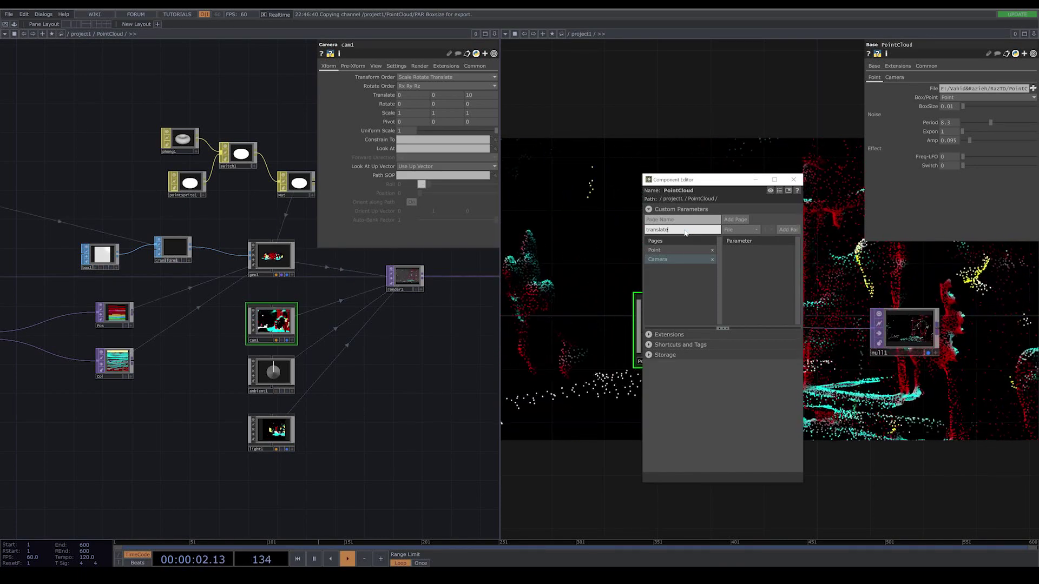
key(Return)
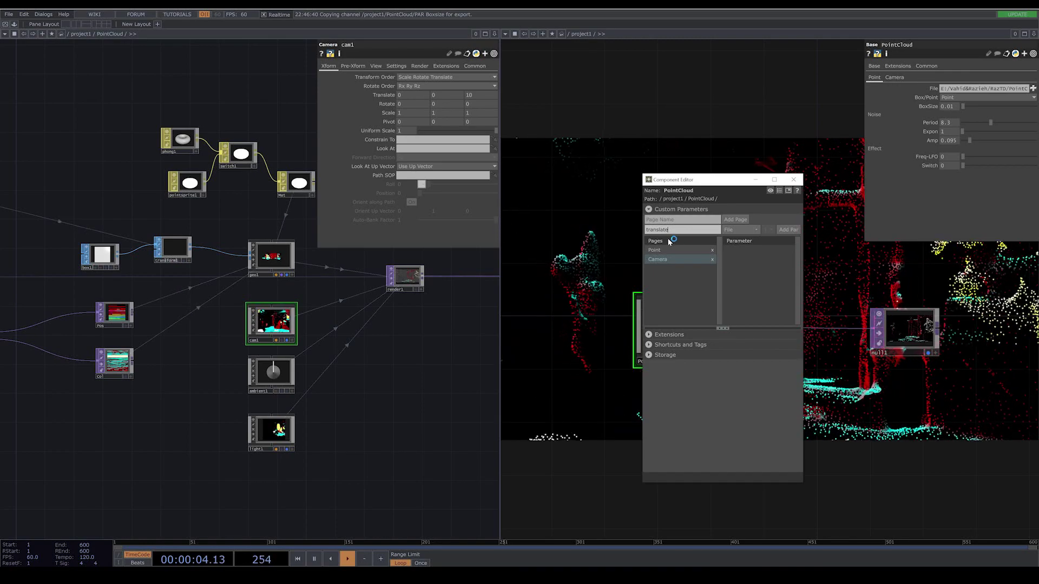
click(742, 229)
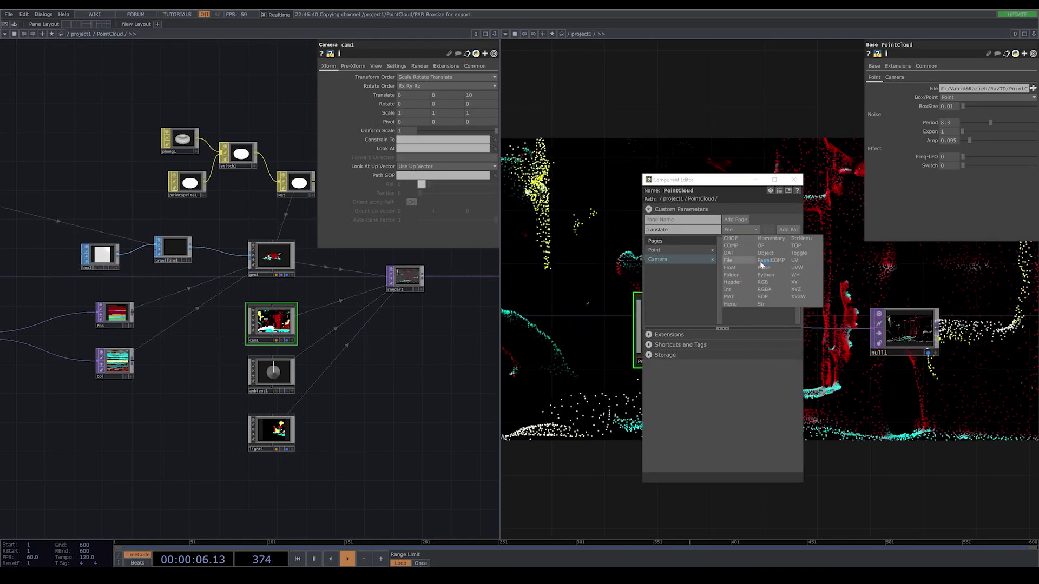
click(744, 268)
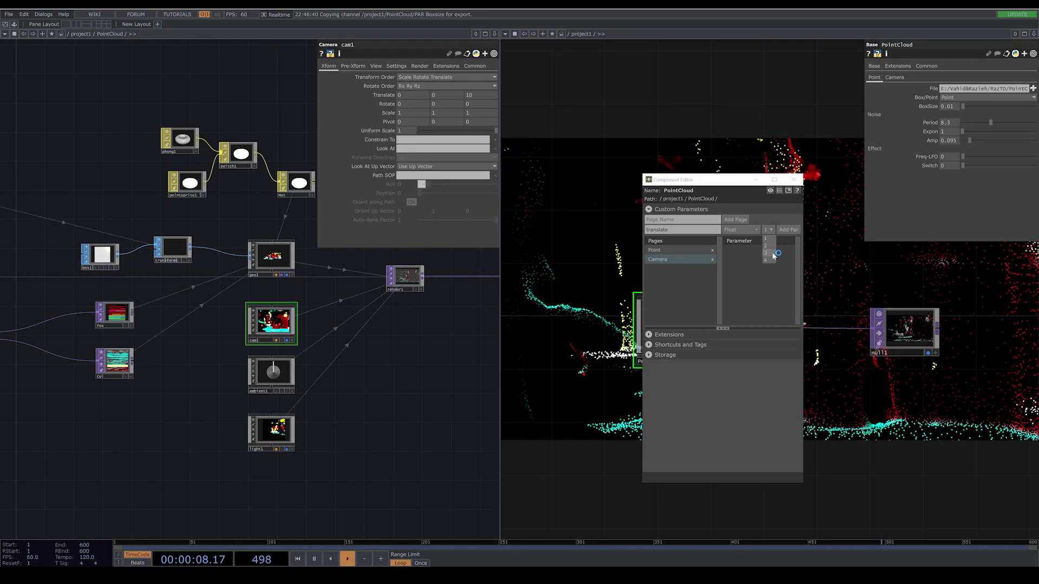
click(787, 230)
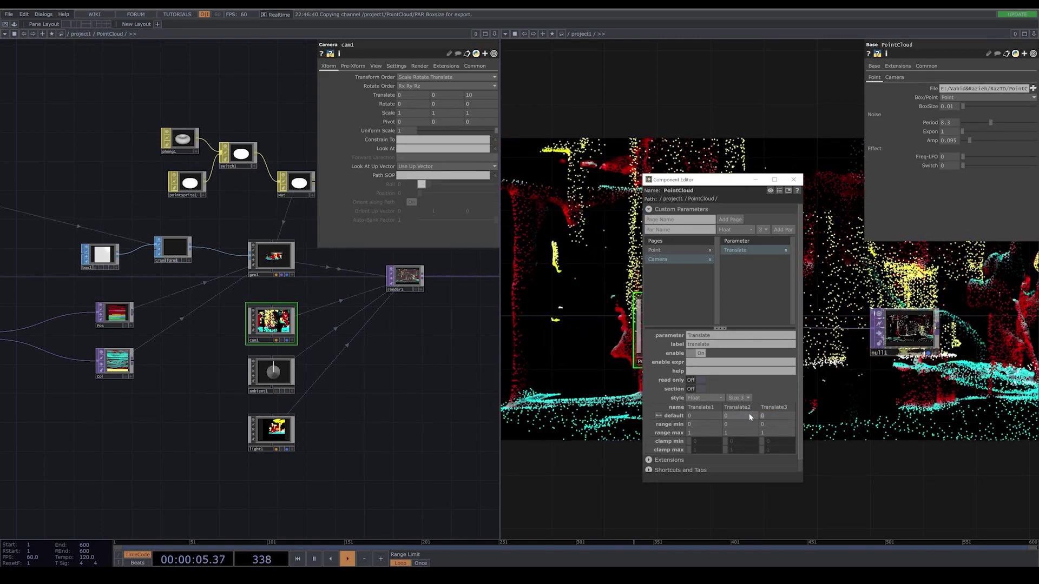
Set the translate parameter's third default to 5, close the Component Editor and show PointCloud's Camera page
click(763, 416)
text(5)
key(Return)
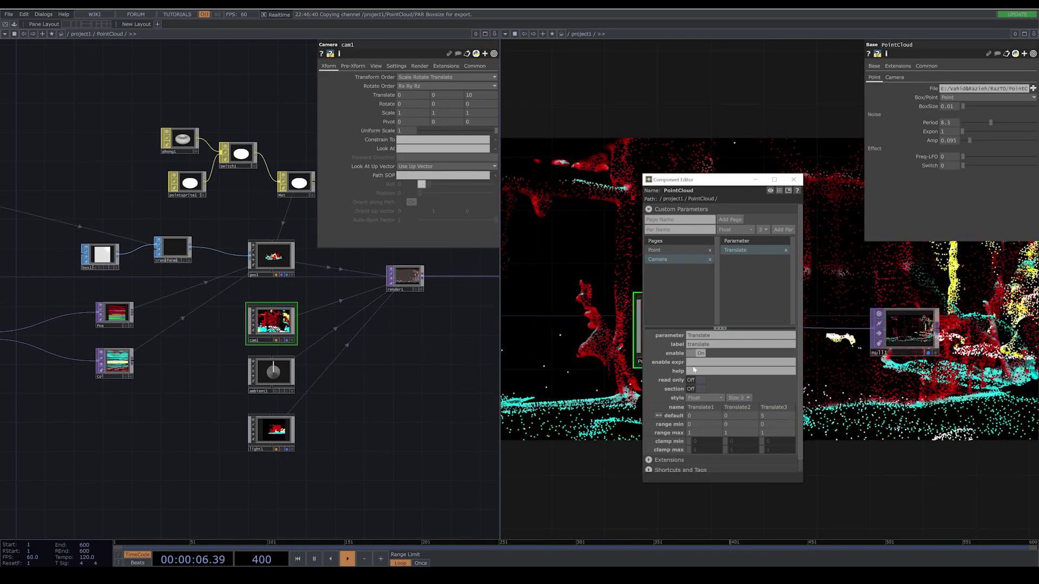
click(794, 180)
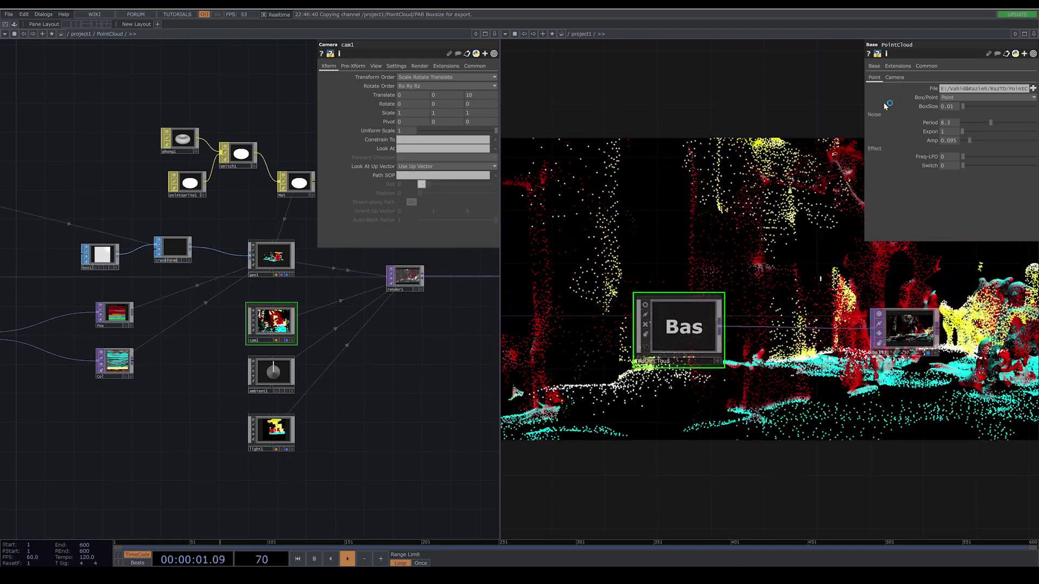
click(894, 78)
Export the PAR null's Translate channels to the matching Translate values of cam1
drag(204, 357, 479, 437)
drag(482, 373, 339, 373)
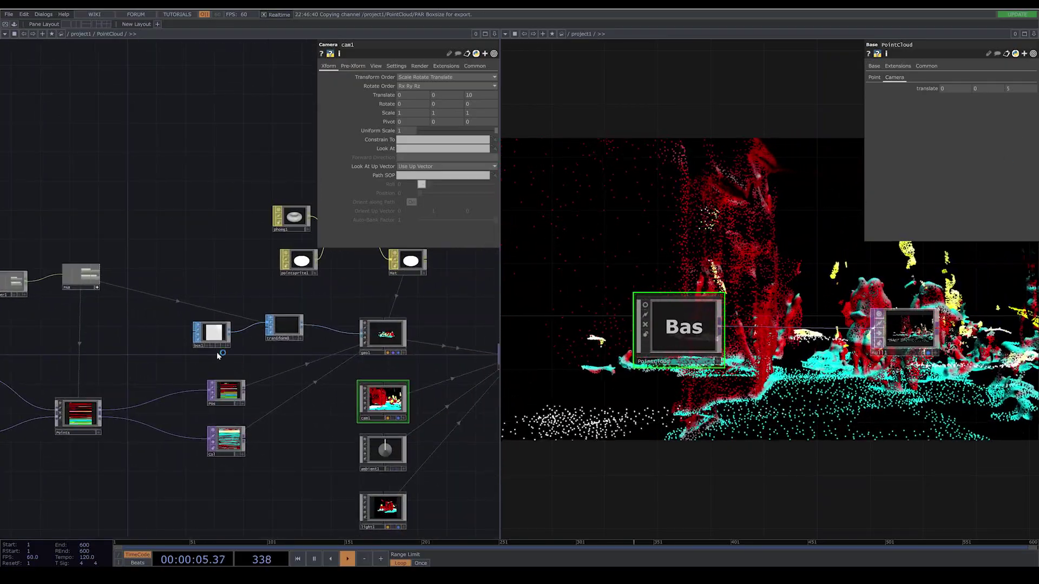
drag(79, 307, 271, 355)
scroll(271, 355, up, 5)
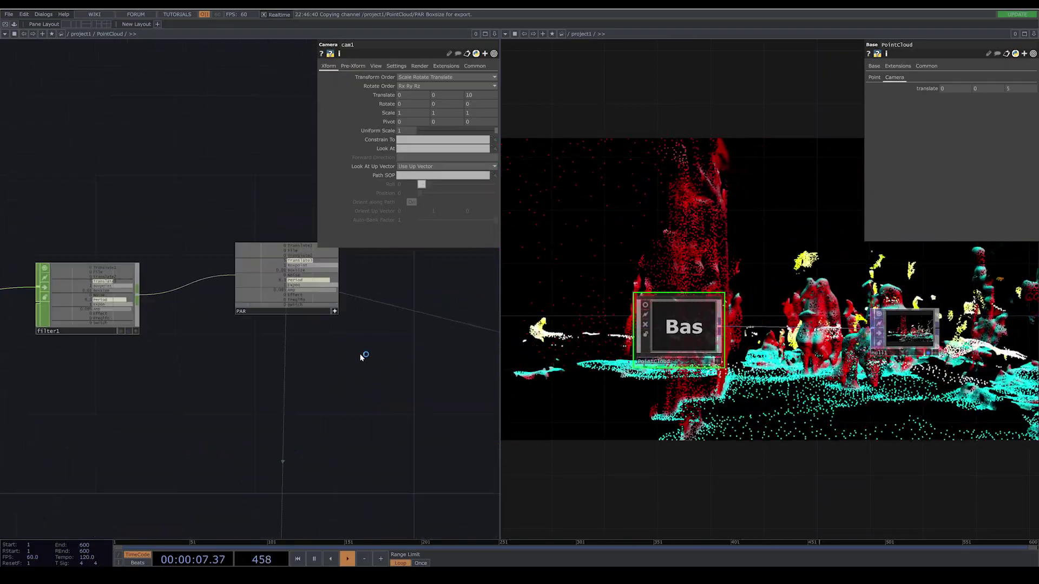
drag(381, 238, 363, 287)
scroll(363, 288, up, 3)
drag(332, 373, 359, 359)
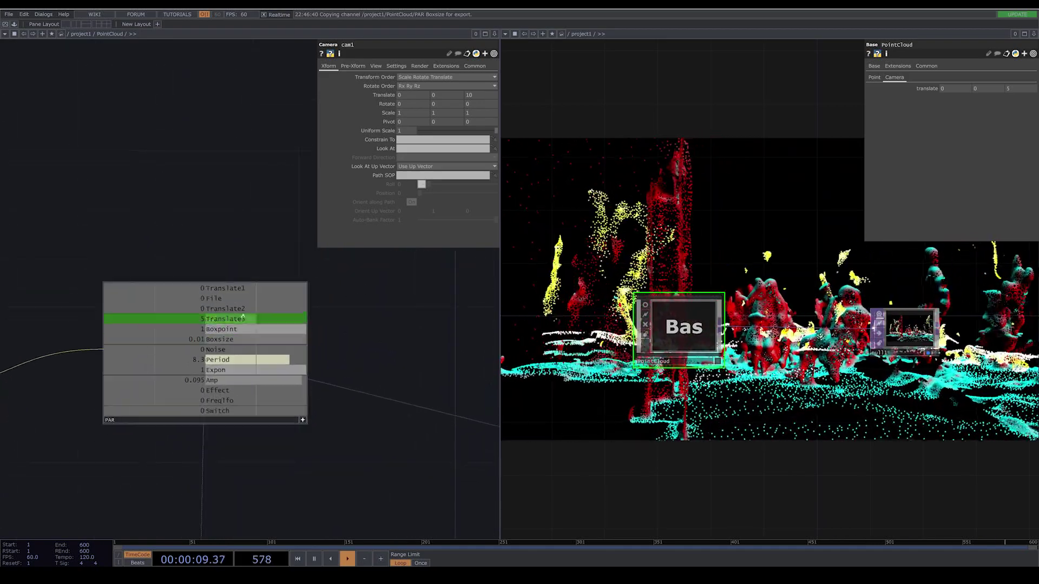
drag(242, 319, 407, 98)
click(415, 98)
drag(224, 309, 438, 97)
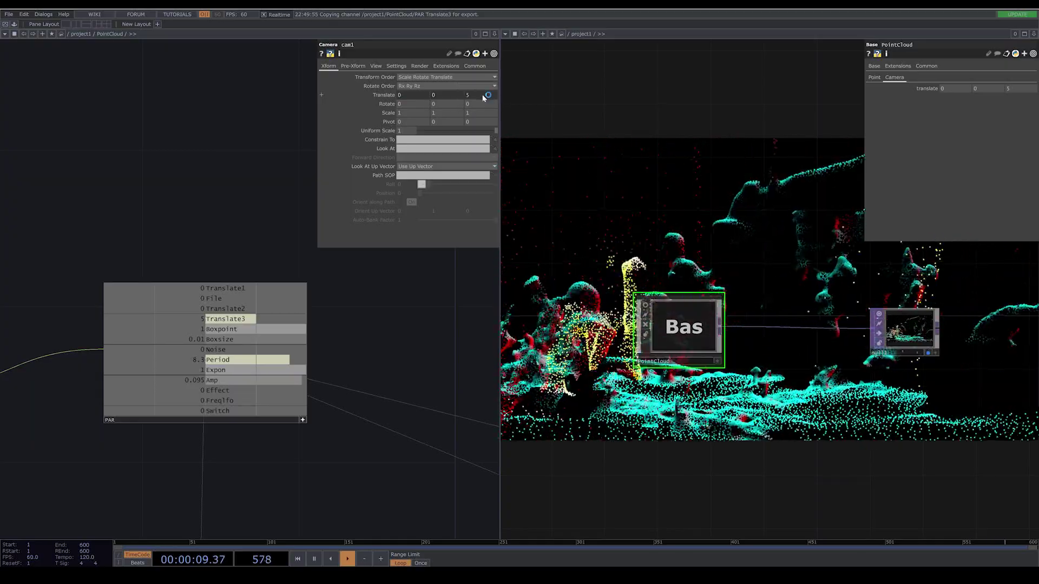
Set filter1's Filter Width to 3 seconds
scroll(314, 441, down, 5)
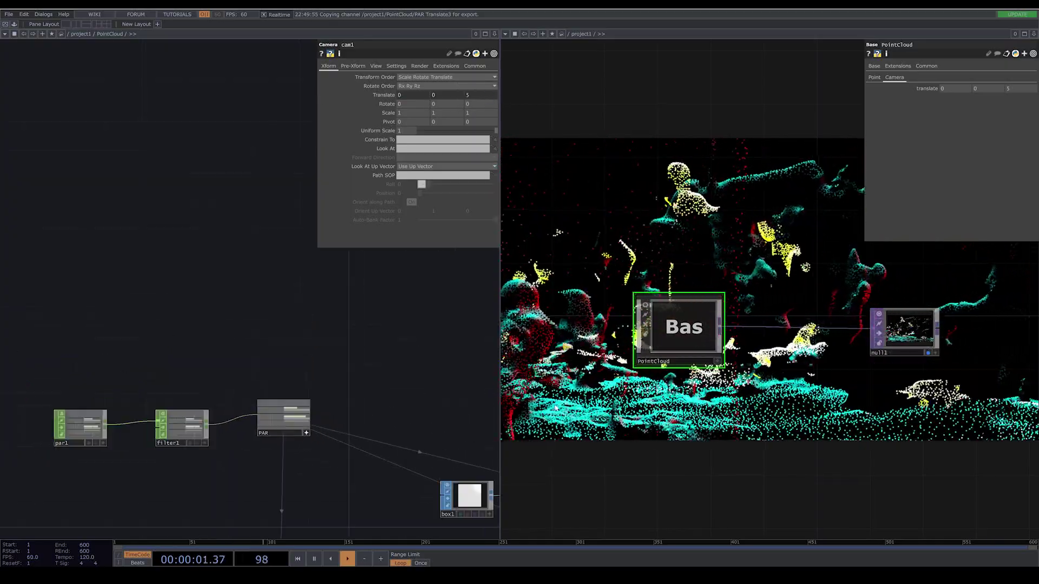
scroll(169, 445, up, 5)
click(206, 410)
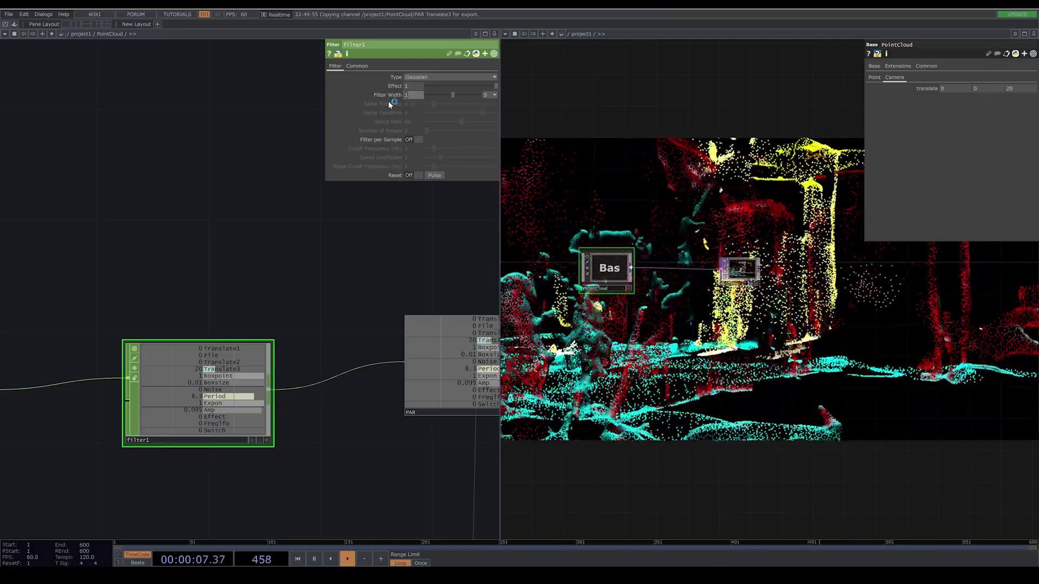
text(3)
key(Return)
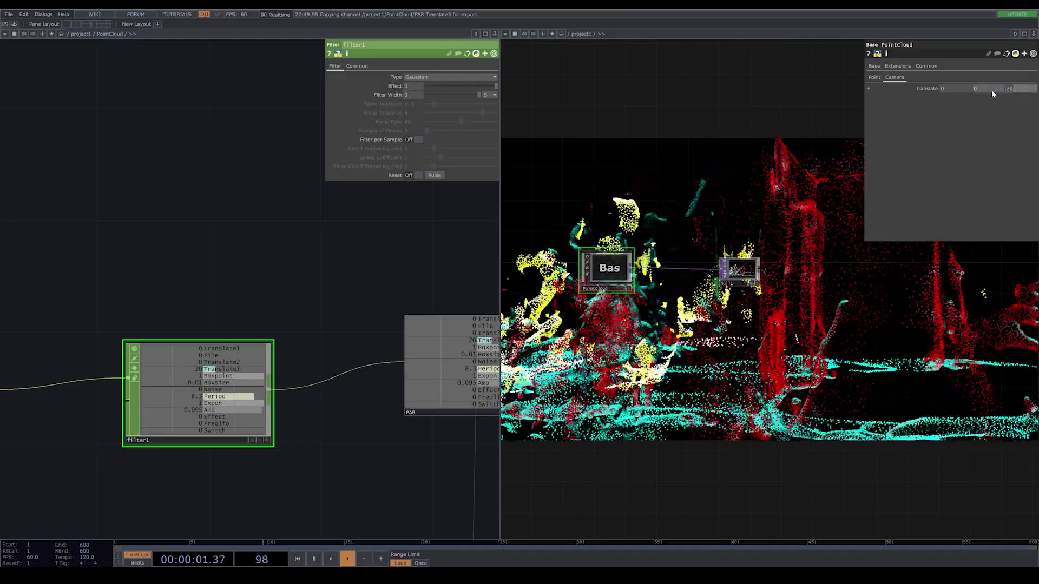
Test the filtered camera movement by setting PointCloud's third translate value to 30, followed by 10
text(30)
key(Return)
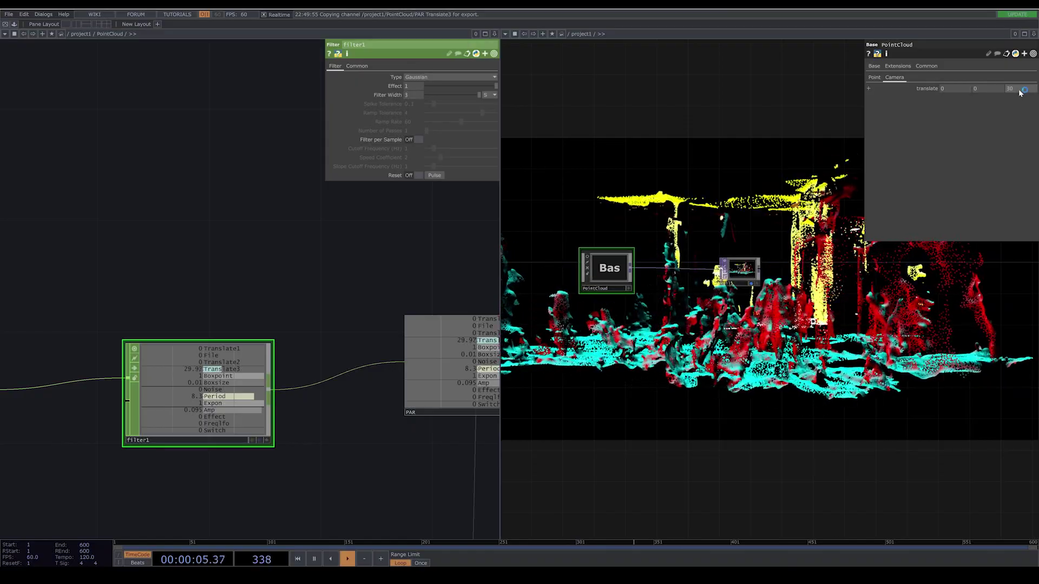
text(10)
key(Return)
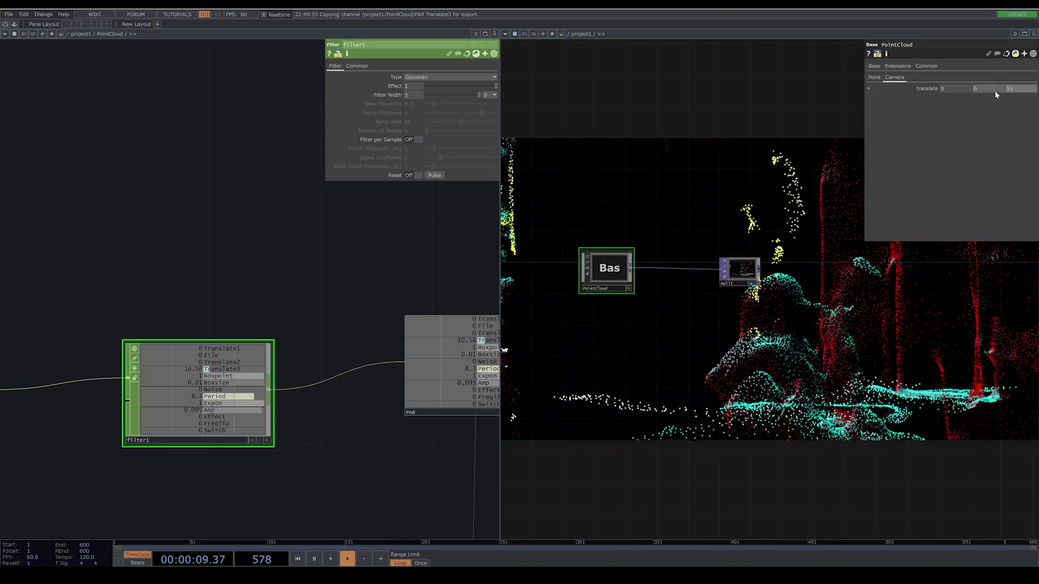
Set PointCloud's third camera translate value to 40 and raise the effect Switch to about 0.88
click(874, 78)
drag(966, 165, 1036, 171)
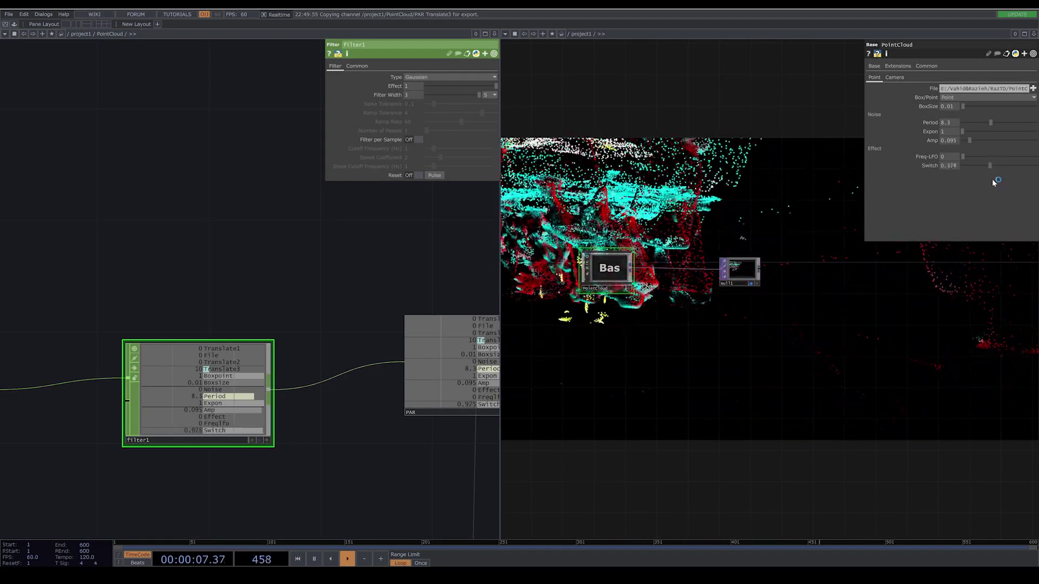
click(895, 77)
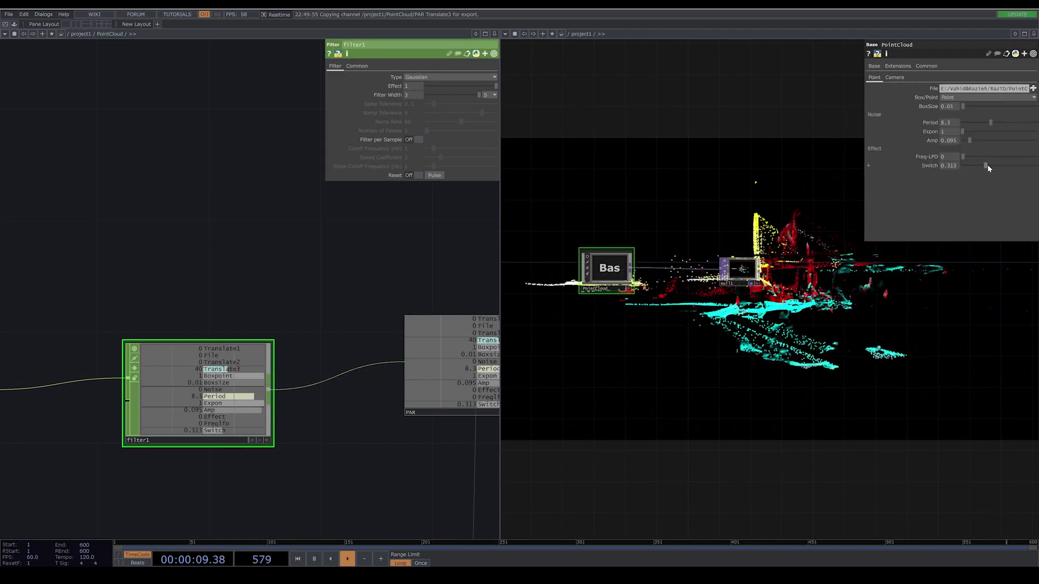
drag(945, 168, 1003, 174)
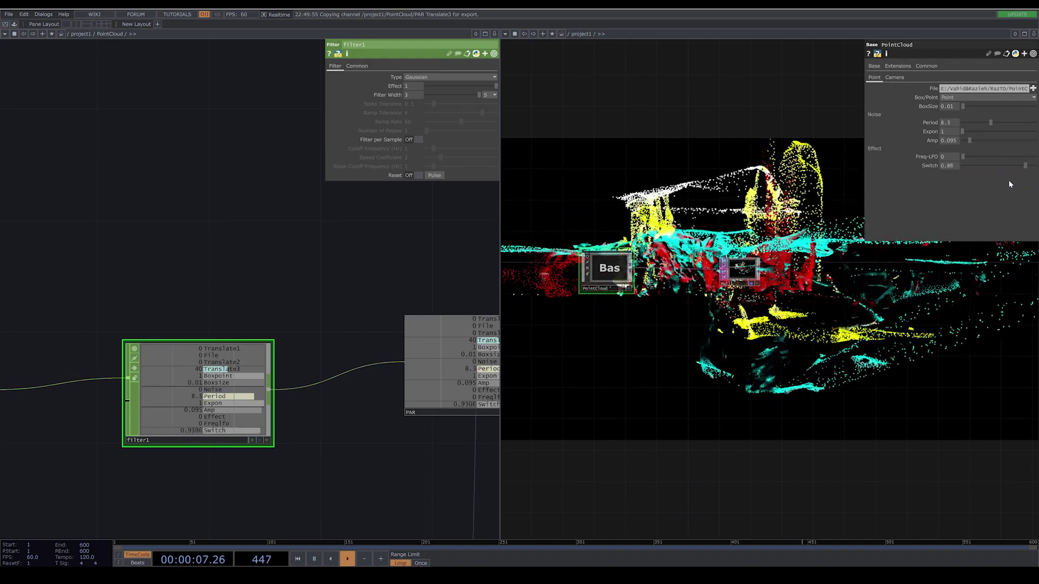
Inside the Points network, try a Uniform Scale of about 1.14 on pointtransform1 and reset it to the default
scroll(314, 422, down, 7)
drag(317, 426, 219, 346)
scroll(241, 421, up, 8)
scroll(227, 338, up, 7)
click(231, 298)
drag(429, 190, 443, 216)
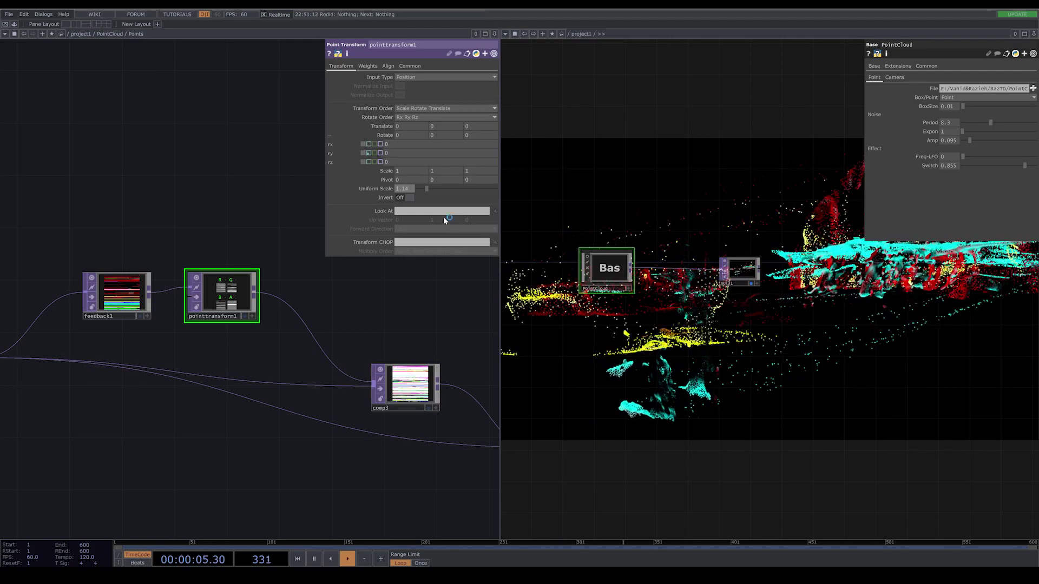
double_click(377, 189)
Return PointCloud's Switch to 0 and show only its non-default parameters
drag(1026, 164, 969, 178)
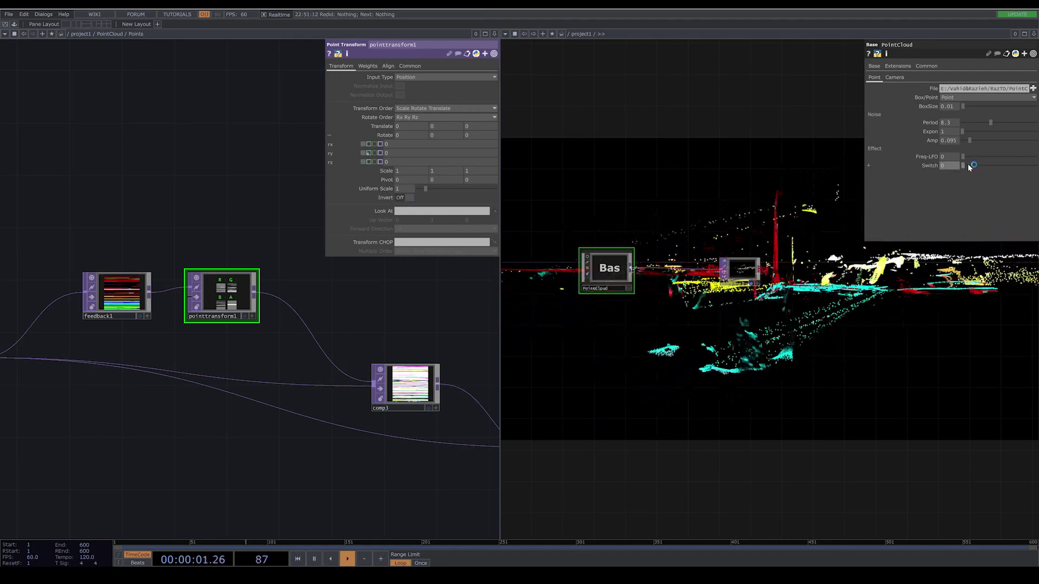
click(1032, 54)
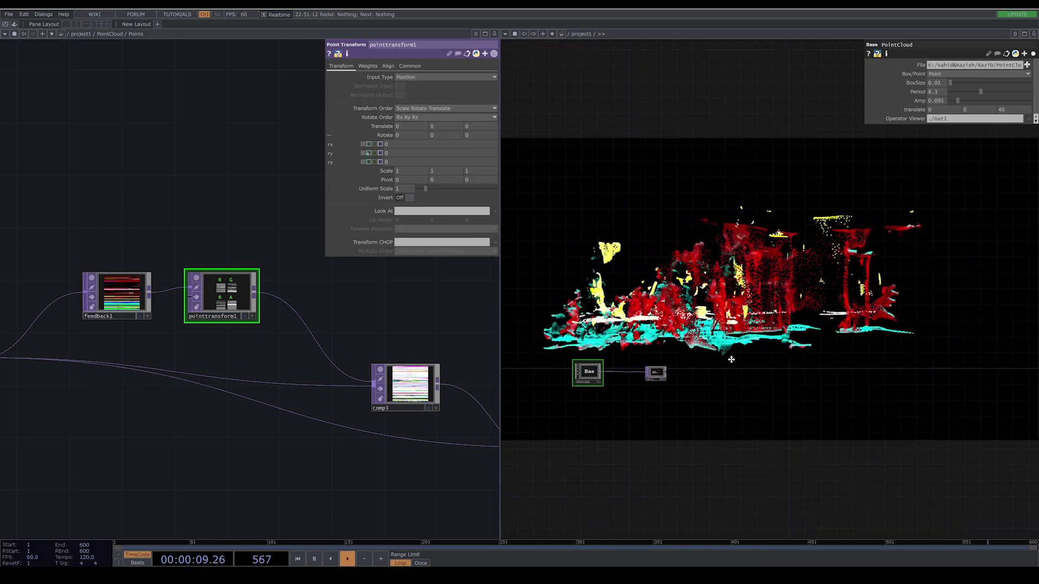
Widen the output pane and show the PointCloud base at the project1 level in the other pane
drag(499, 258, 238, 262)
click(83, 35)
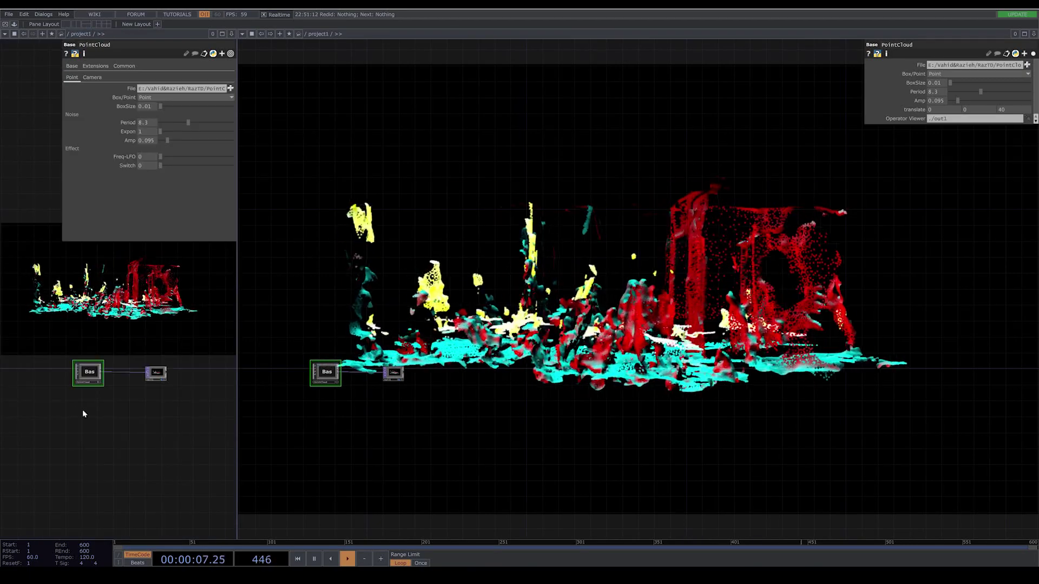
scroll(77, 415, up, 5)
drag(232, 356, 230, 380)
scroll(87, 338, up, 3)
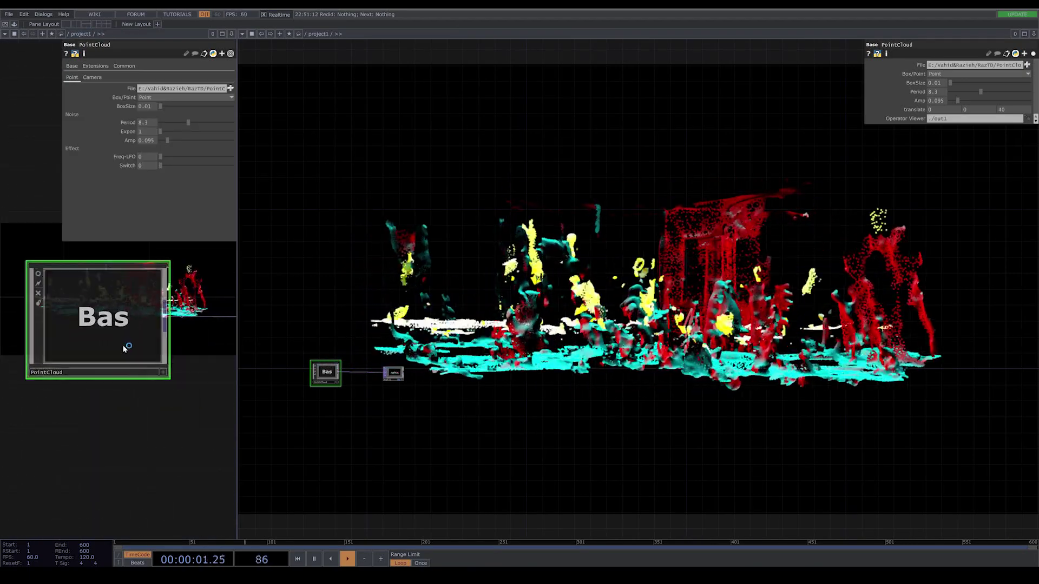
Render the cloud with Box/Point set to Box, BoxSize 0.05, noise Expon 0.76 and Amp 0.48
drag(161, 107, 197, 107)
click(171, 101)
click(160, 106)
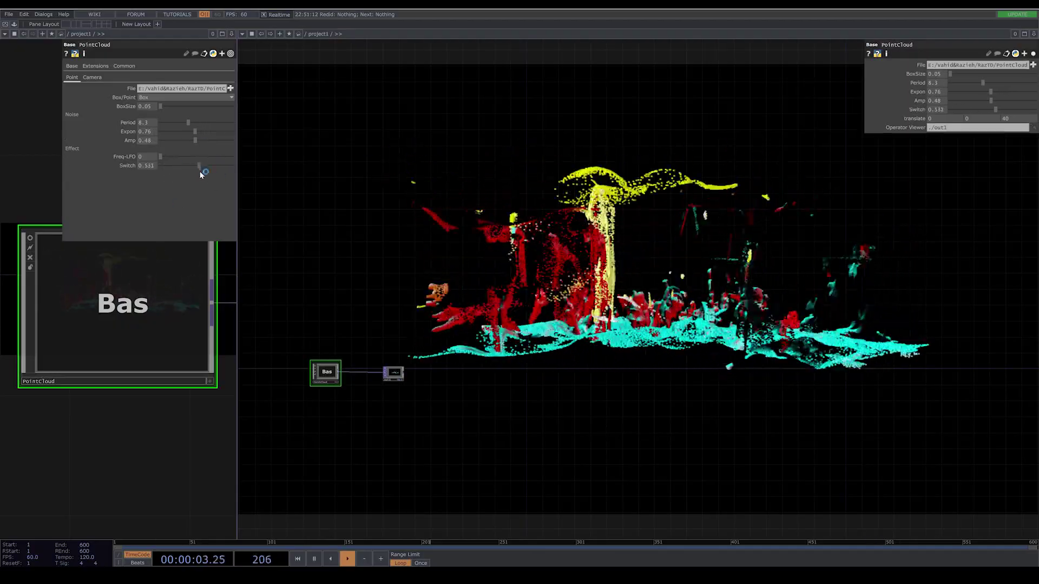
Test the effect with Switch and Freq-LFO raised to 1, and return both to 0
drag(221, 175, 235, 175)
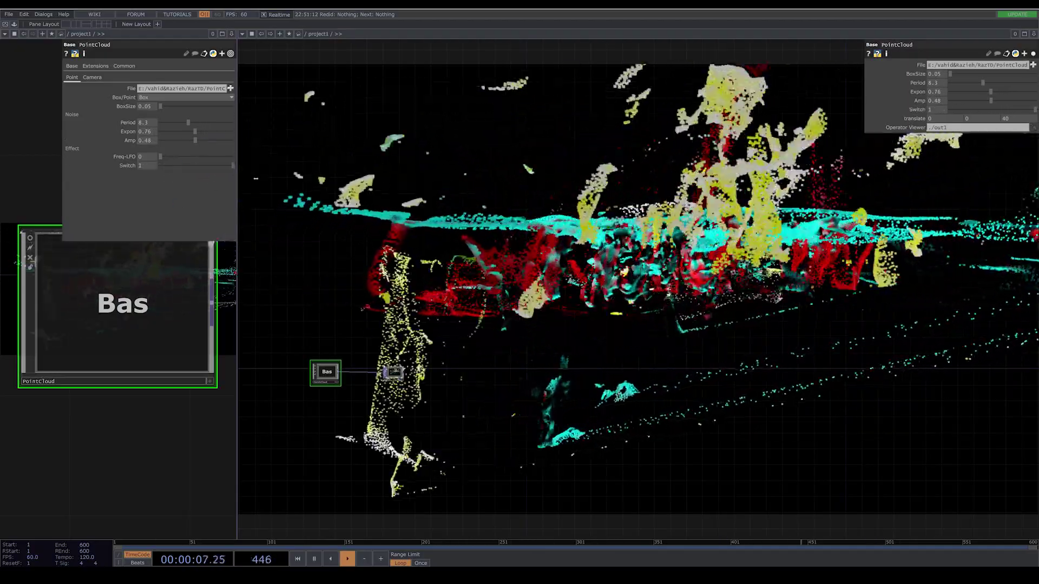
drag(175, 108, 151, 106)
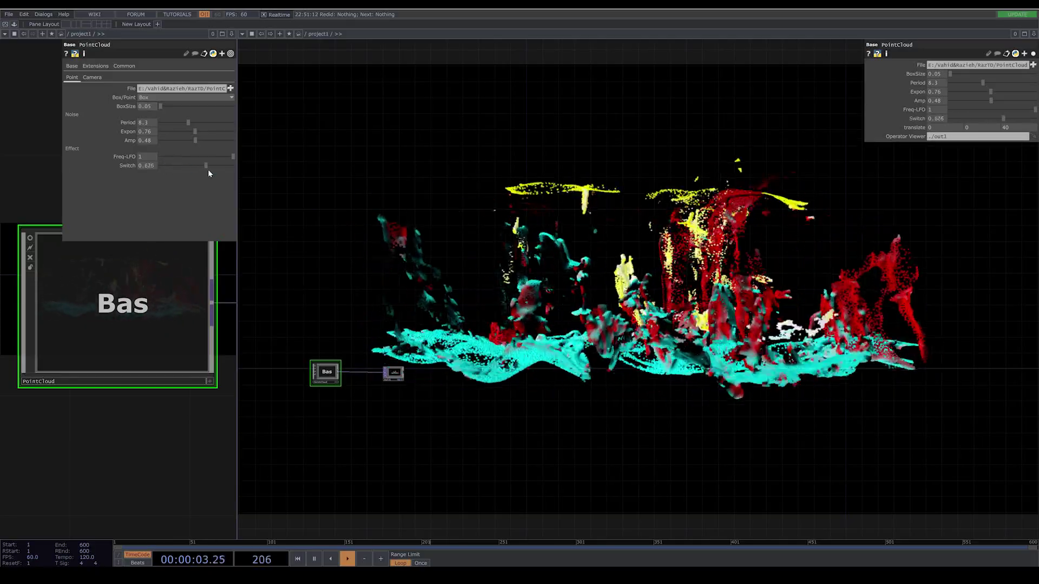
drag(206, 174, 144, 173)
drag(232, 157, 202, 158)
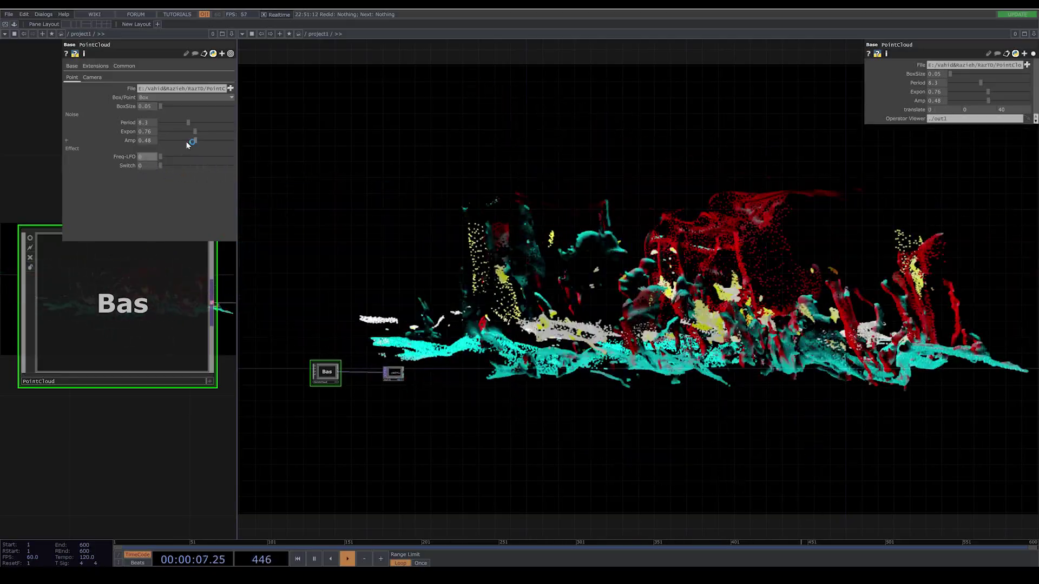
Set PointCloud's noise Period to 18, Expon to 0.902 and Amp to 1
drag(154, 126, 65, 124)
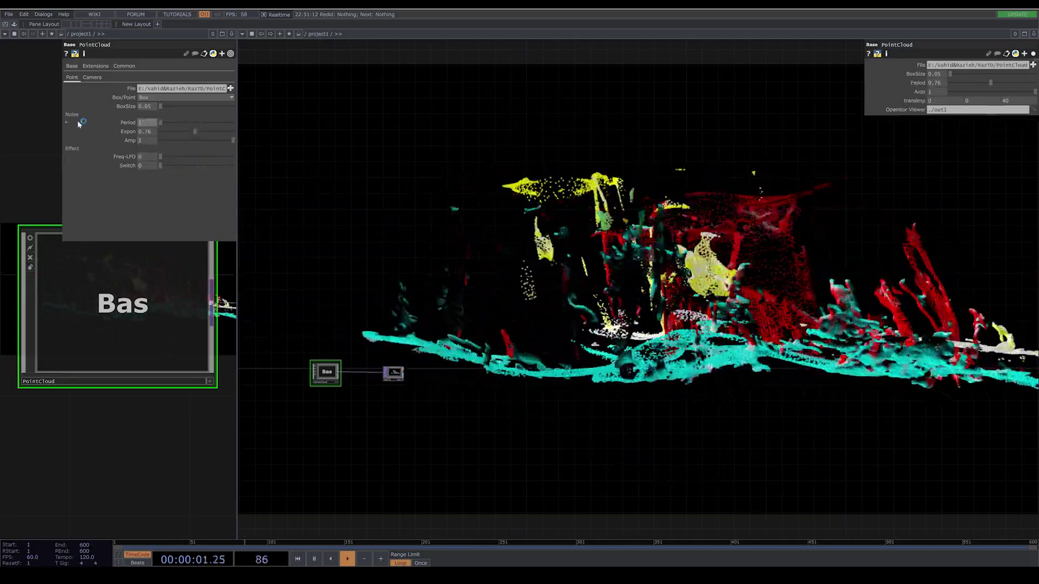
drag(161, 123, 184, 123)
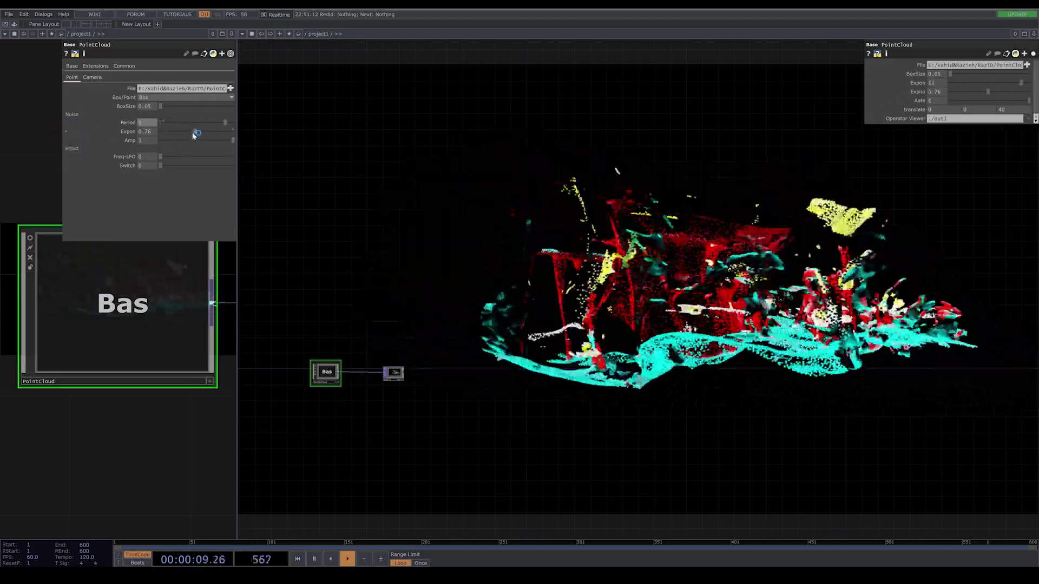
Inside the Points network, try rotation values of 50 and 100 on pointtransform1 and its Y rotation's absTime.seconds expression
scroll(144, 308, up, 3)
scroll(135, 352, down, 3)
scroll(185, 388, up, 8)
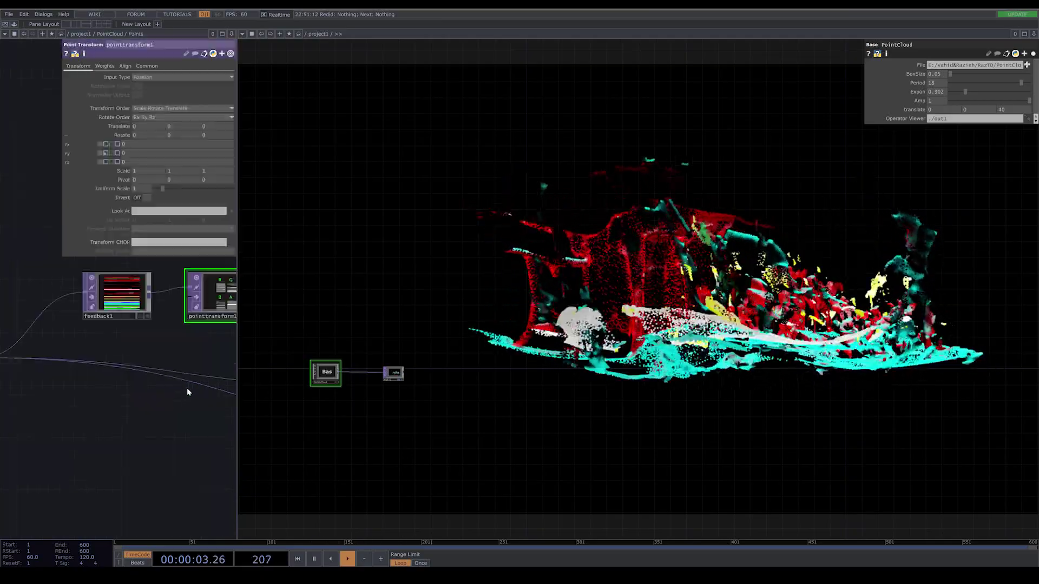
drag(186, 388, 85, 436)
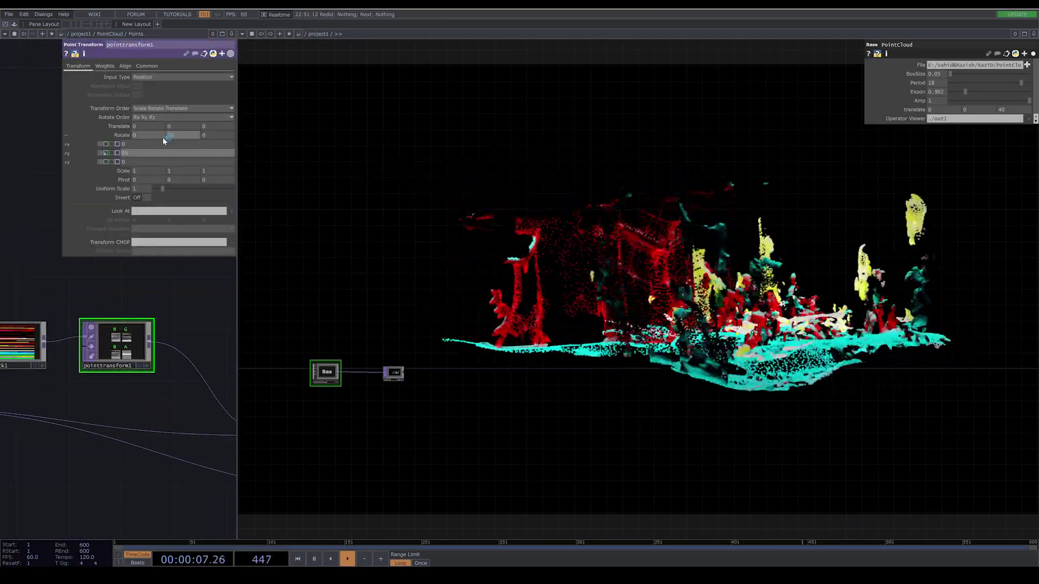
text(50)
drag(141, 136, 111, 135)
text(100)
key(Return)
click(105, 153)
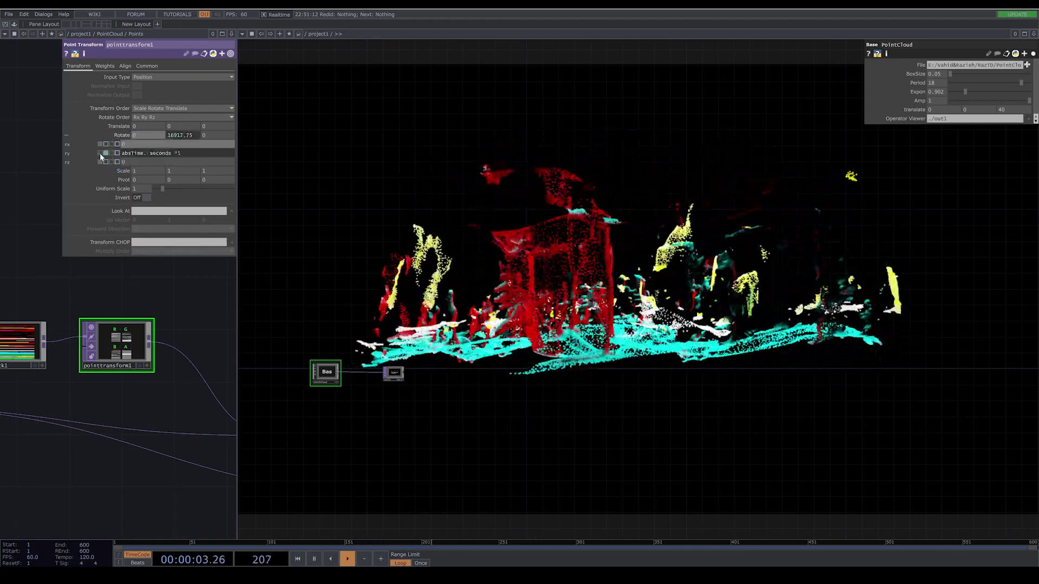
click(100, 153)
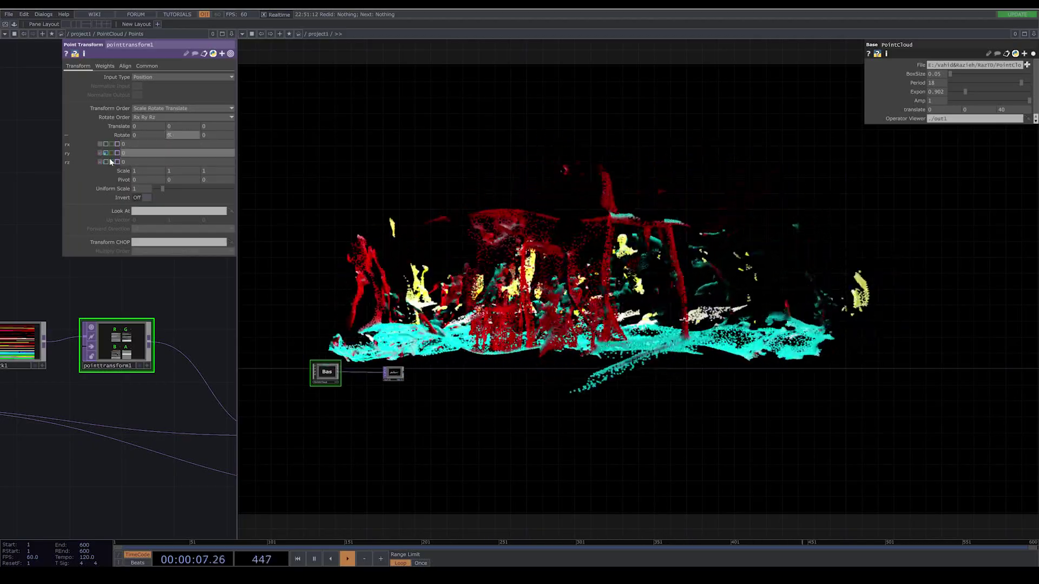